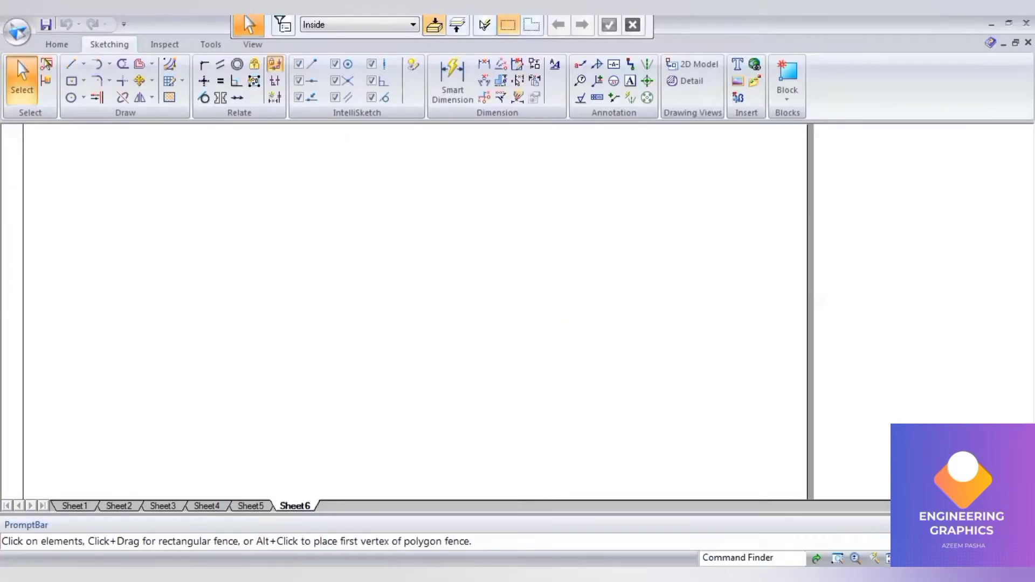
Draw a horizontal continuous reference line, 0.13 mm wide, across the middle of the sheet
left_click(70, 66)
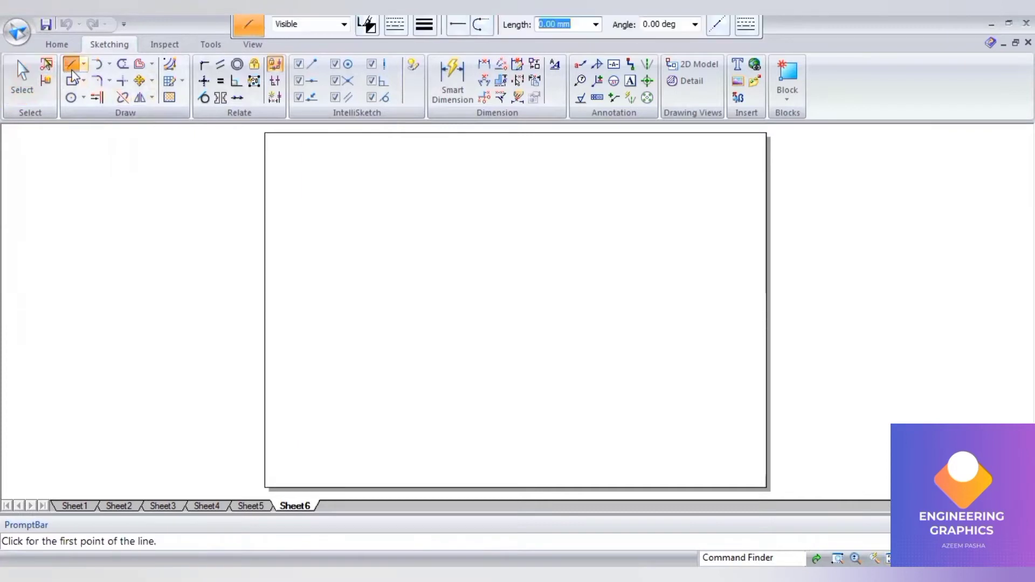
left_click(395, 23)
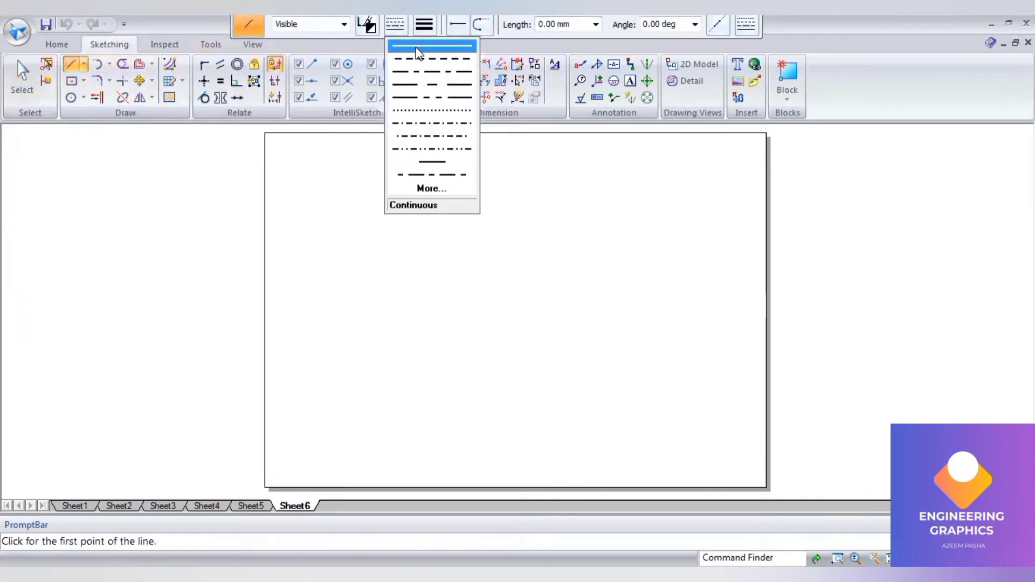
left_click(425, 24)
left_click(434, 46)
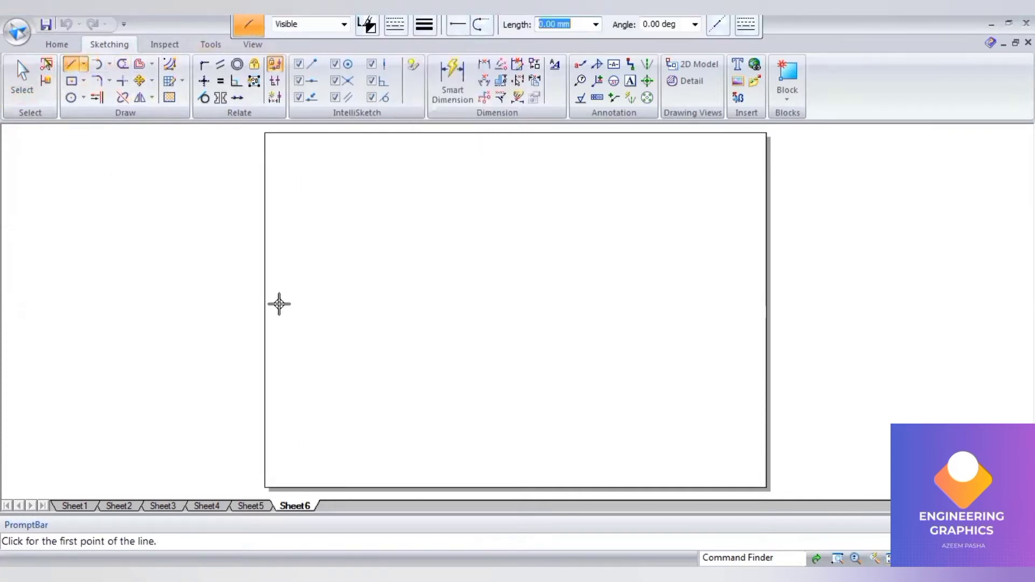
left_click(269, 299)
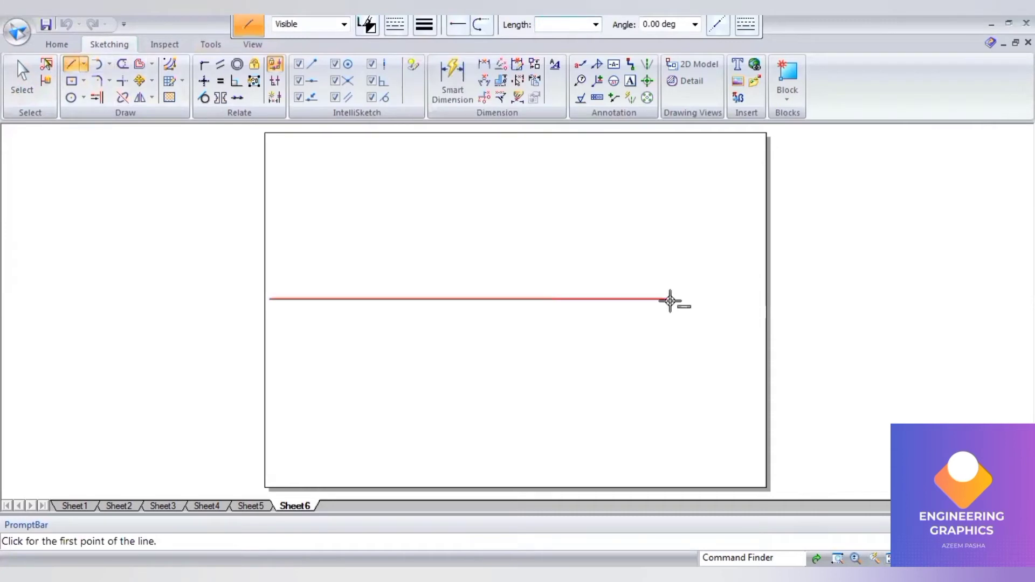
left_click(755, 297)
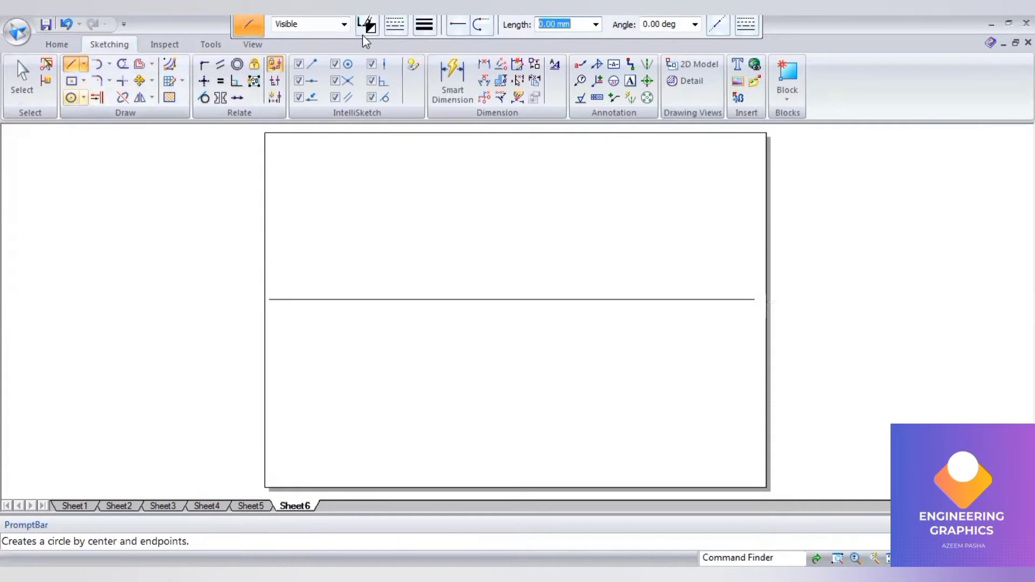
Draw a 50 mm diameter circle with a 0.50 mm line width below the left part of the reference line
left_click(395, 26)
left_click(425, 25)
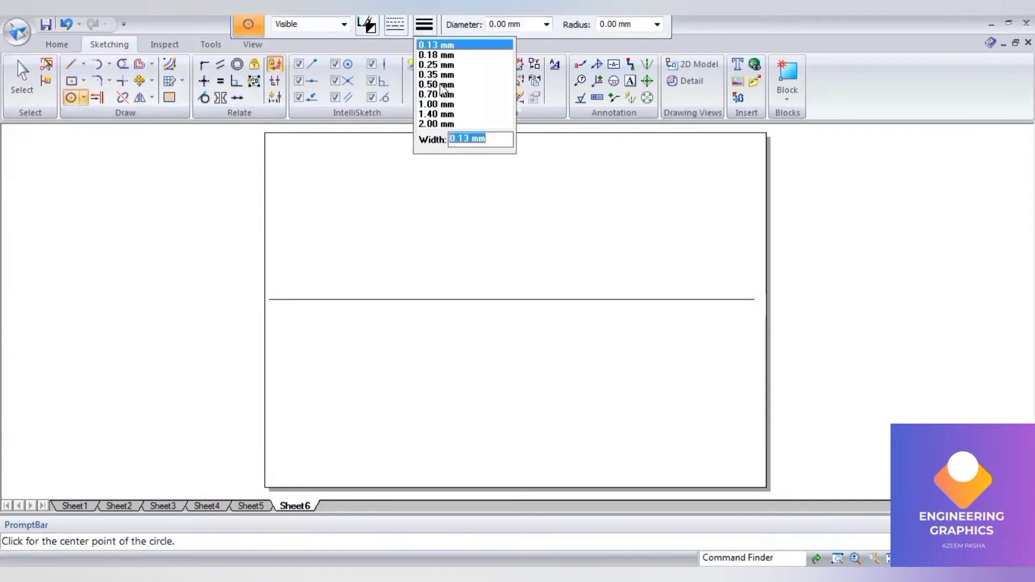
left_click(442, 85)
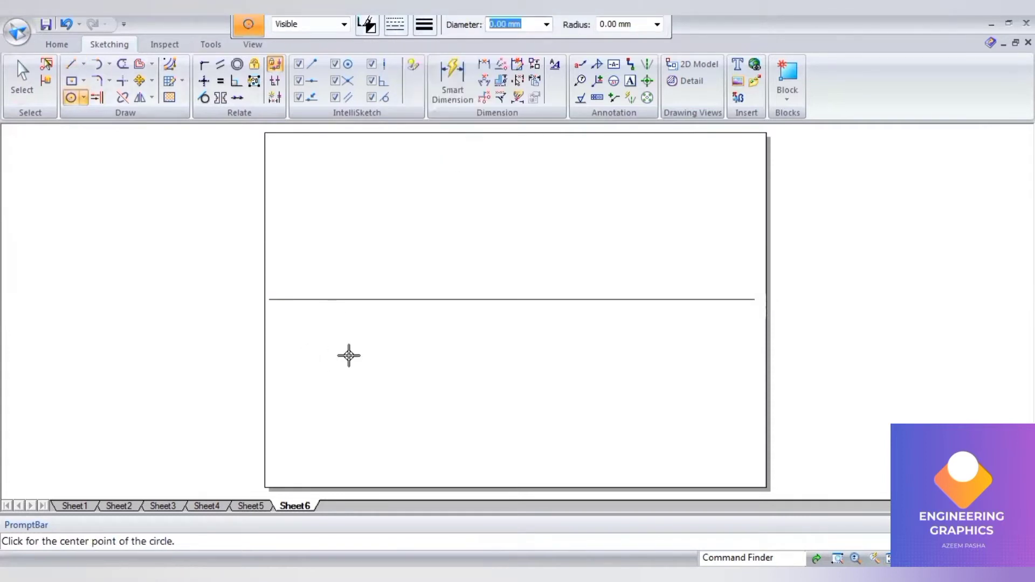
left_click(355, 388)
type("50")
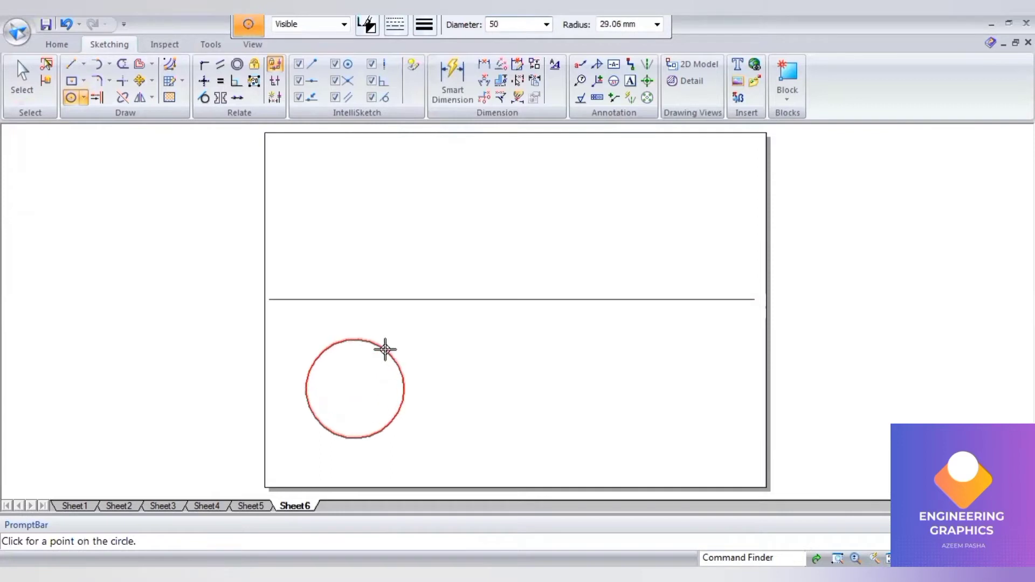
key("Return")
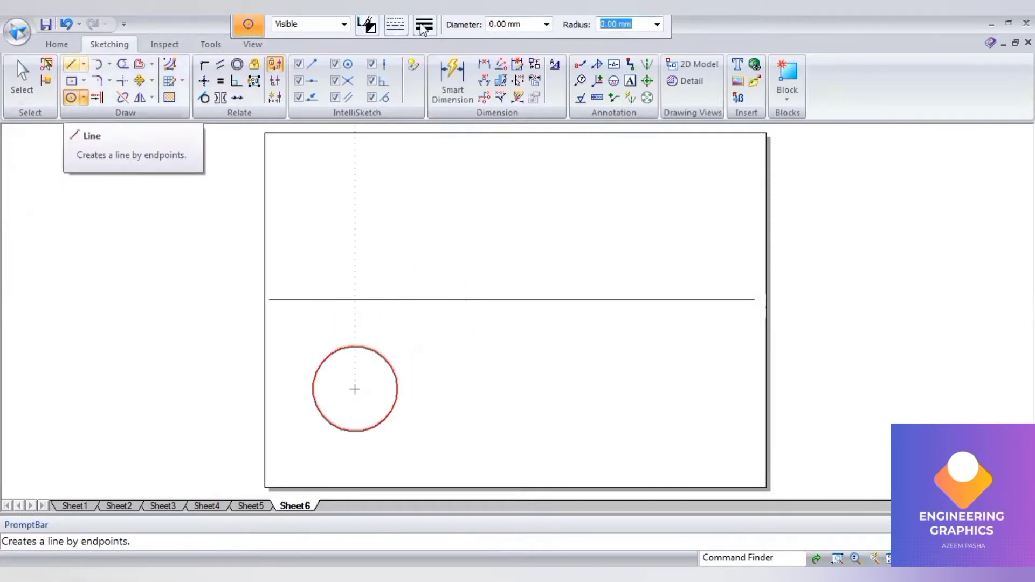
Draw a thin horizontal radius line from the circle's right quadrant to its centre
left_click(71, 70)
left_click(449, 309)
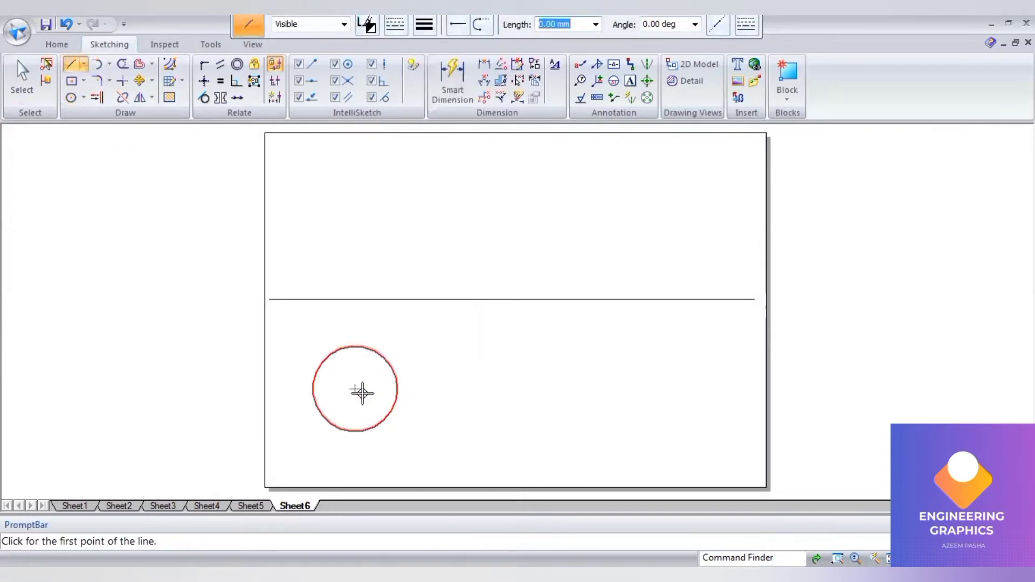
left_click(397, 389)
left_click(354, 389)
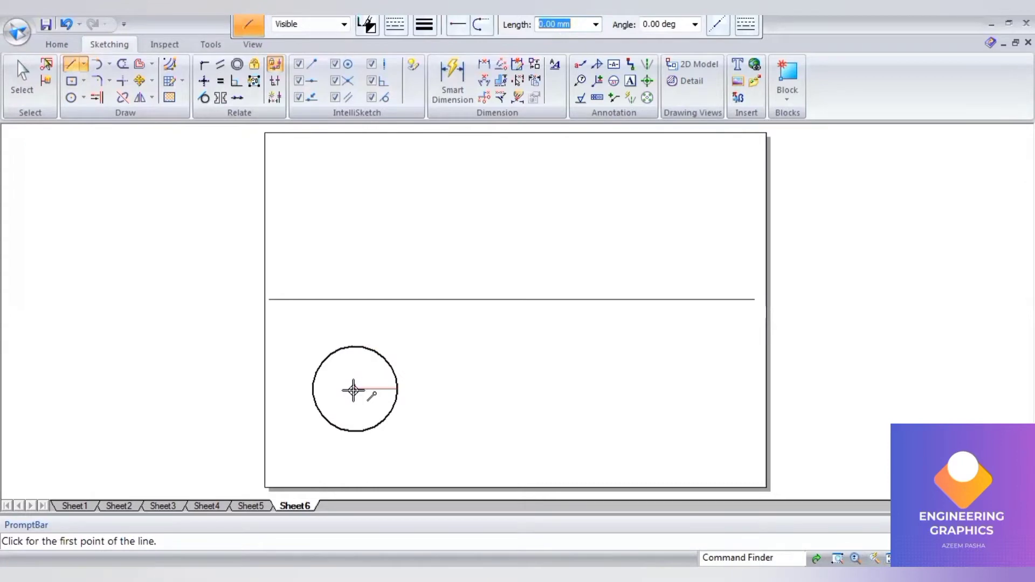
left_click(354, 389)
left_click(674, 24)
type("45")
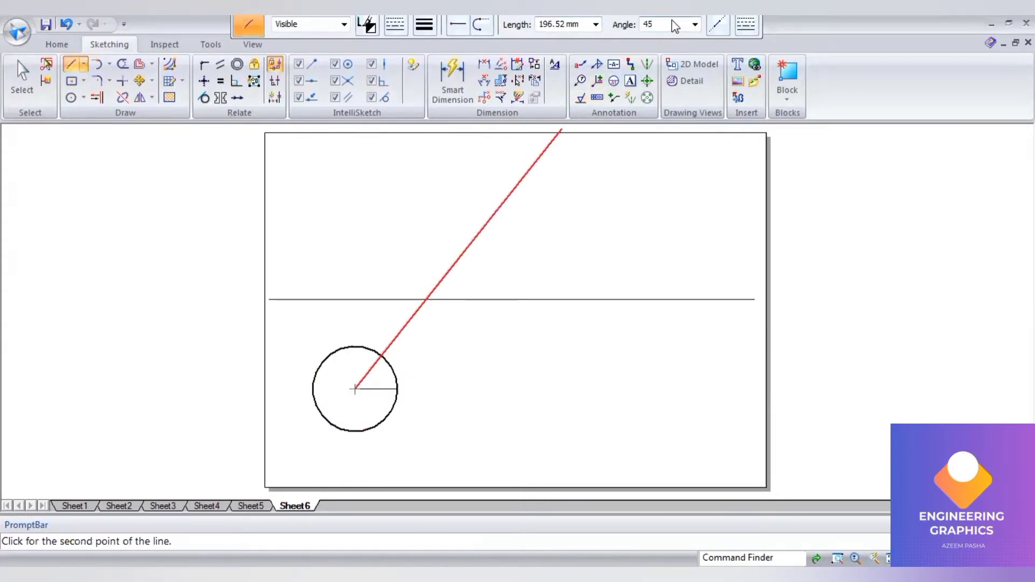
key("Return")
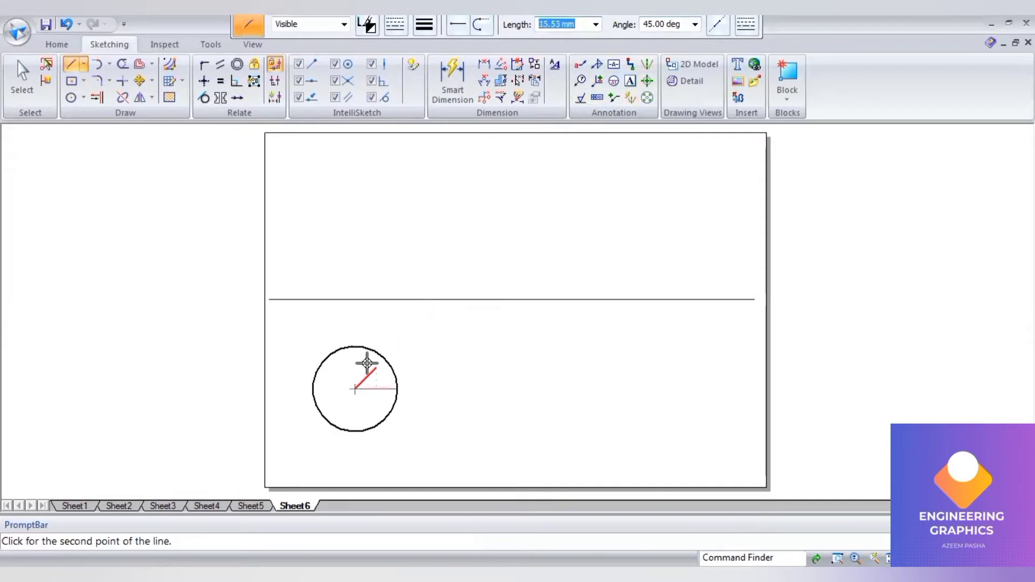
left_click(353, 386)
Draw three separate radius lines from the circle's centre to its top, left and bottom quadrants
left_click(354, 387)
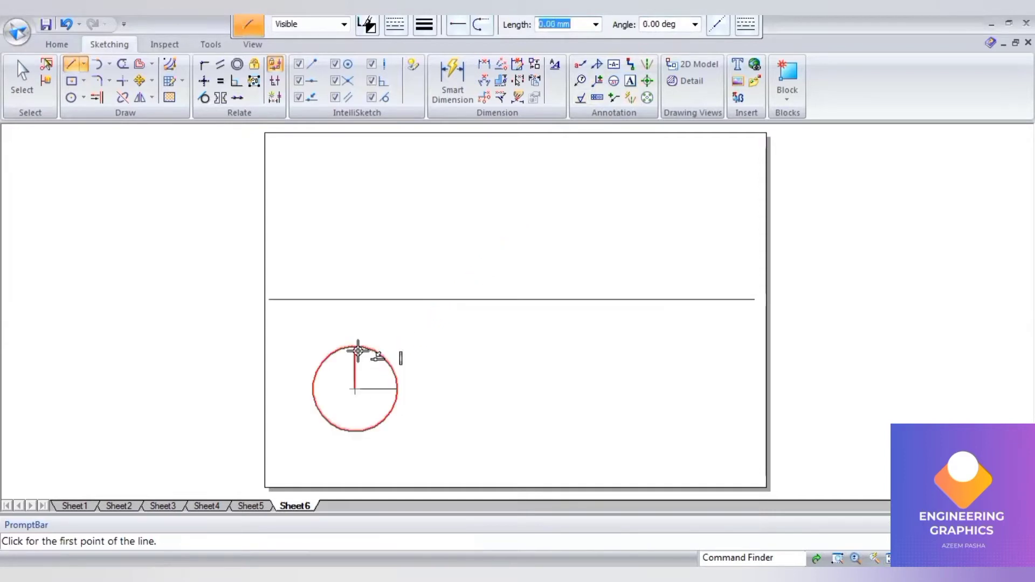
left_click(355, 346)
right_click(353, 372)
left_click(354, 388)
left_click(314, 388)
right_click(351, 384)
left_click(354, 387)
left_click(351, 433)
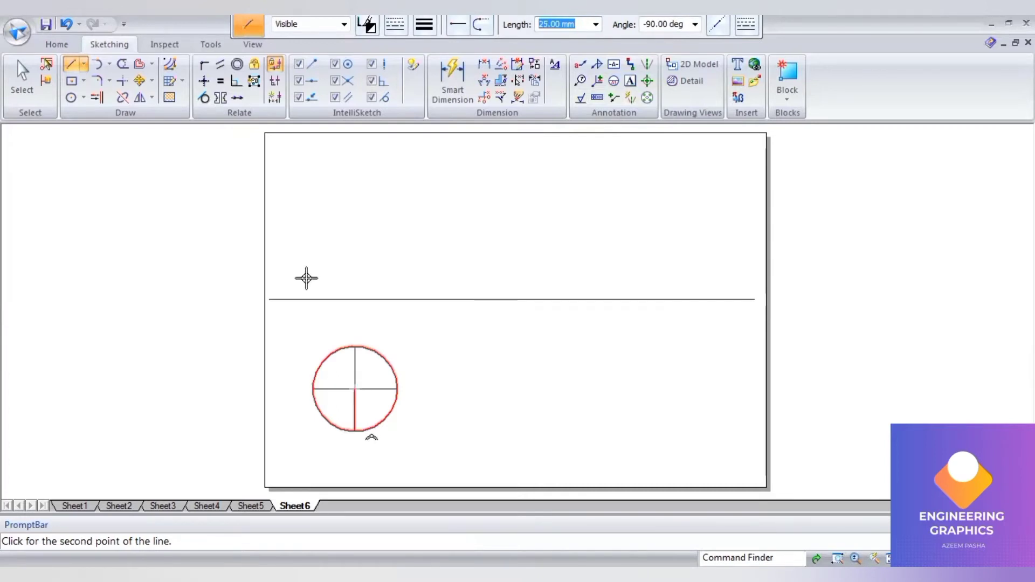
right_click(306, 277)
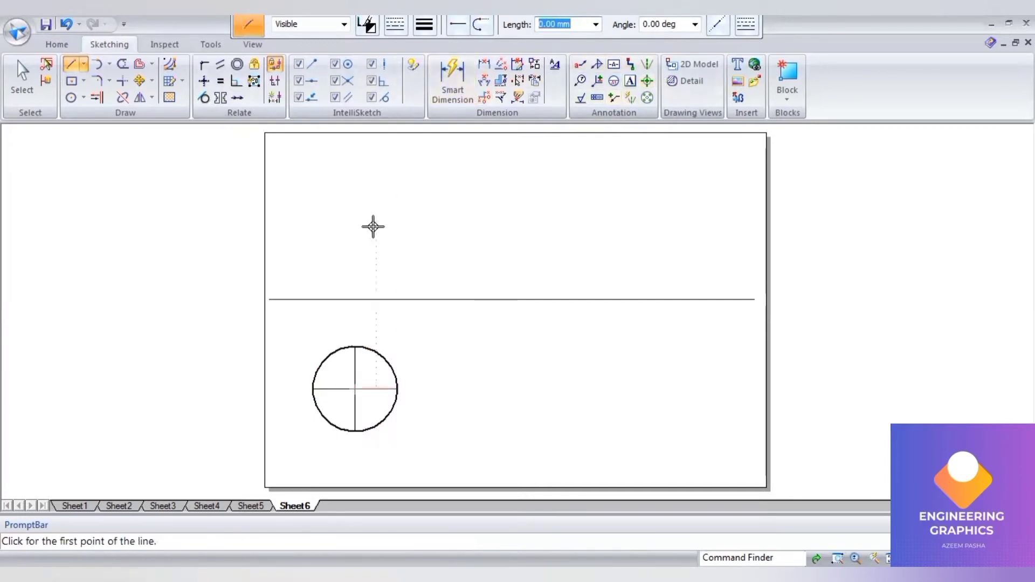
Dimension the circle's diameter, placing the dimension to the left of the circle
left_click(452, 86)
left_click(348, 347)
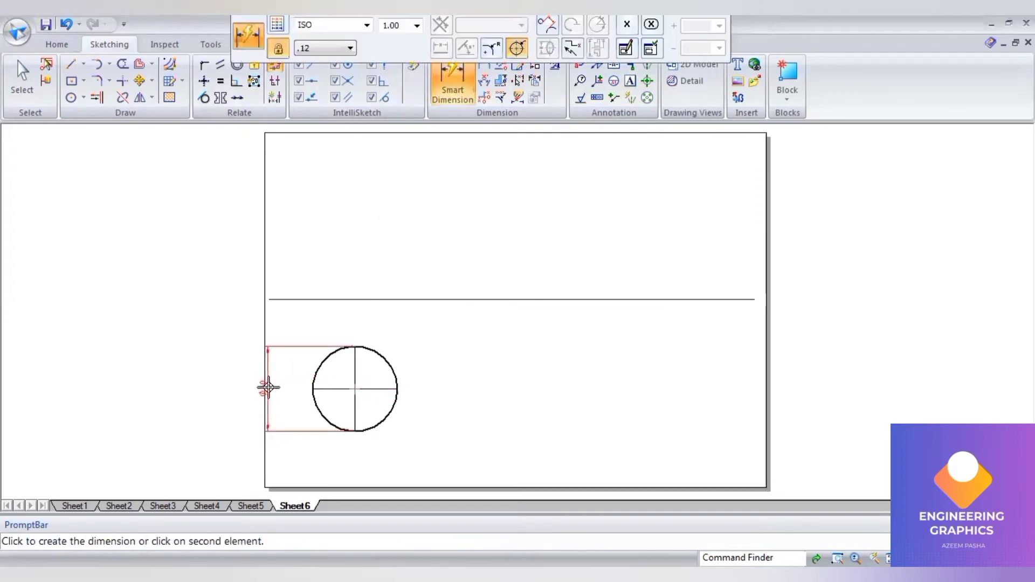
left_click(271, 379)
Label the circle's quadrant points with text: a at the left, b at the bottom, c at the right and d at the top
left_click(630, 82)
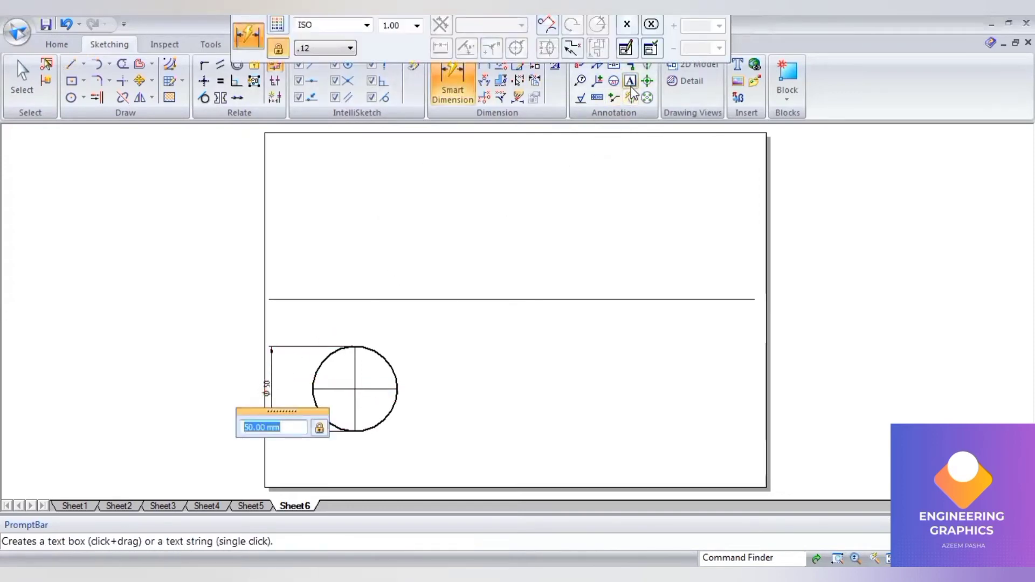
left_click(291, 375)
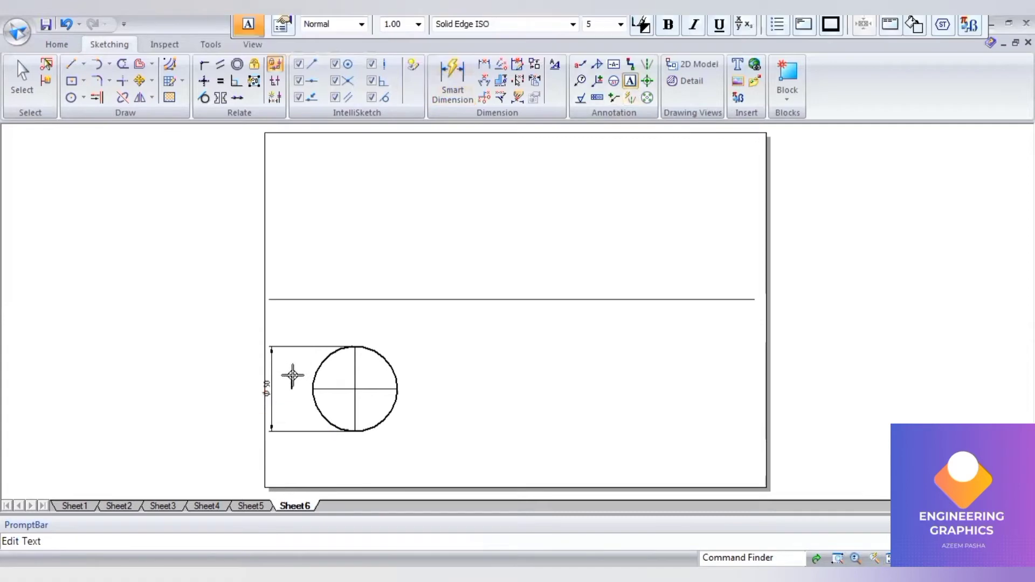
left_click(354, 436)
left_click(409, 394)
type("c")
left_click(360, 327)
type("d")
key("Escape")
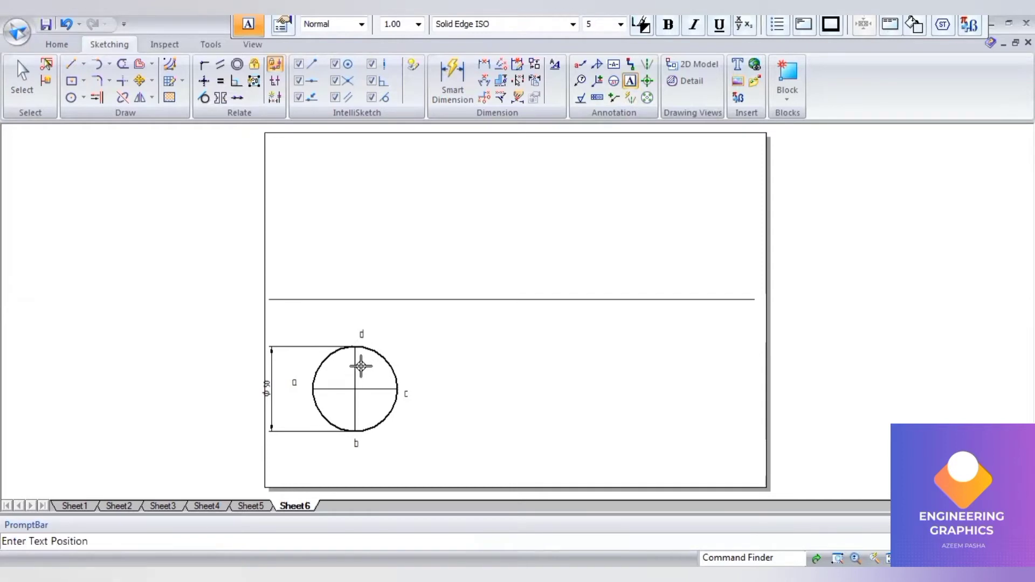
Label the circle's centre with the text o(o1)
left_click(361, 366)
type("o")
type("1o")
type(")")
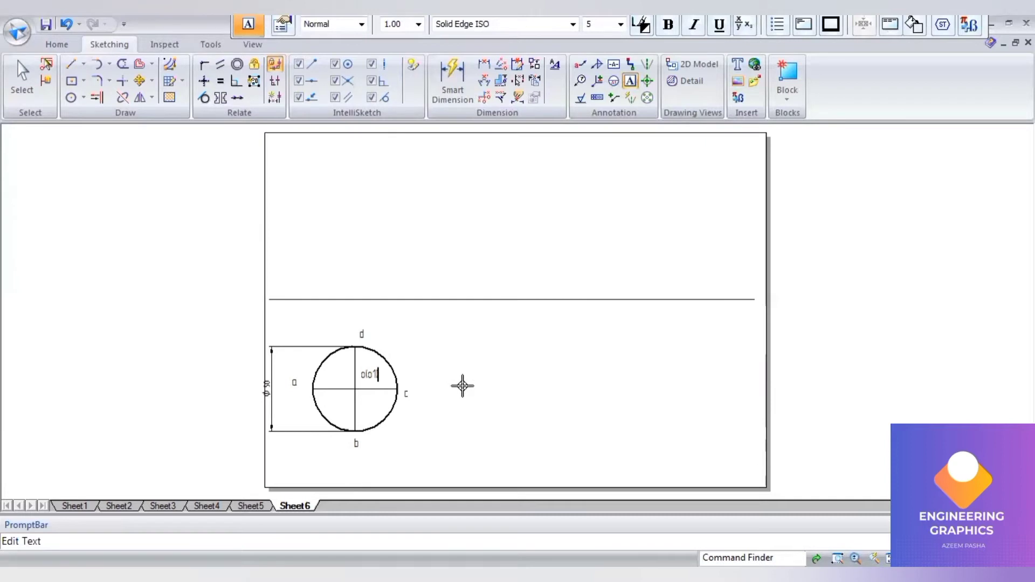
key("BackSpace")
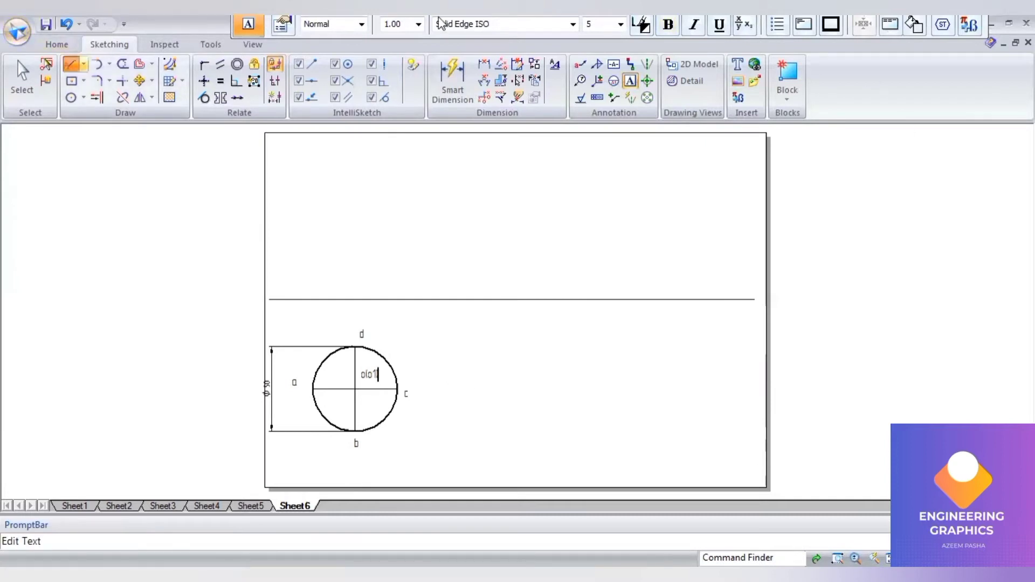
Finish the text and set the line width for new lines to 0.13 mm
key("Escape")
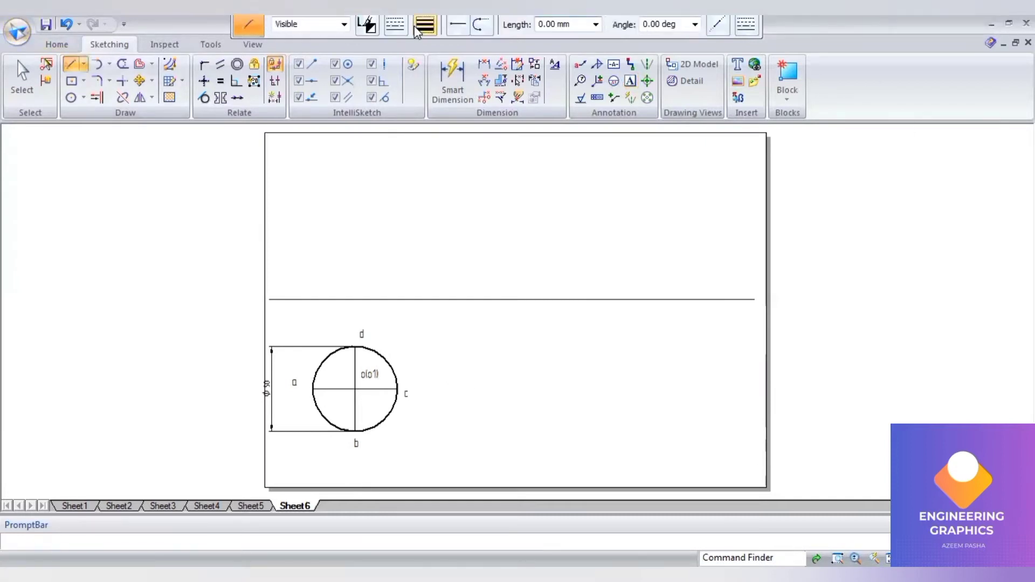
left_click(425, 25)
left_click(424, 46)
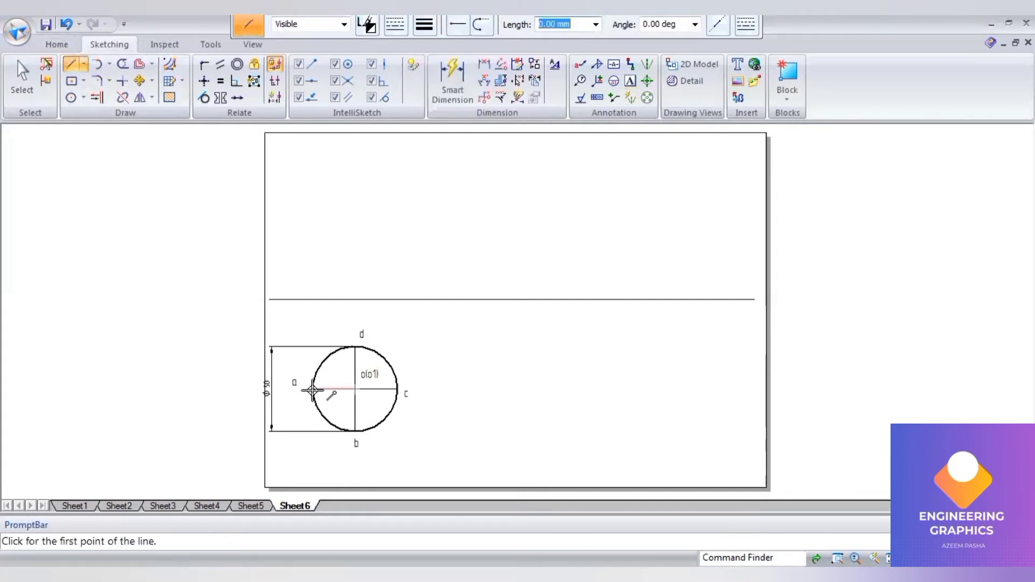
left_click(313, 388)
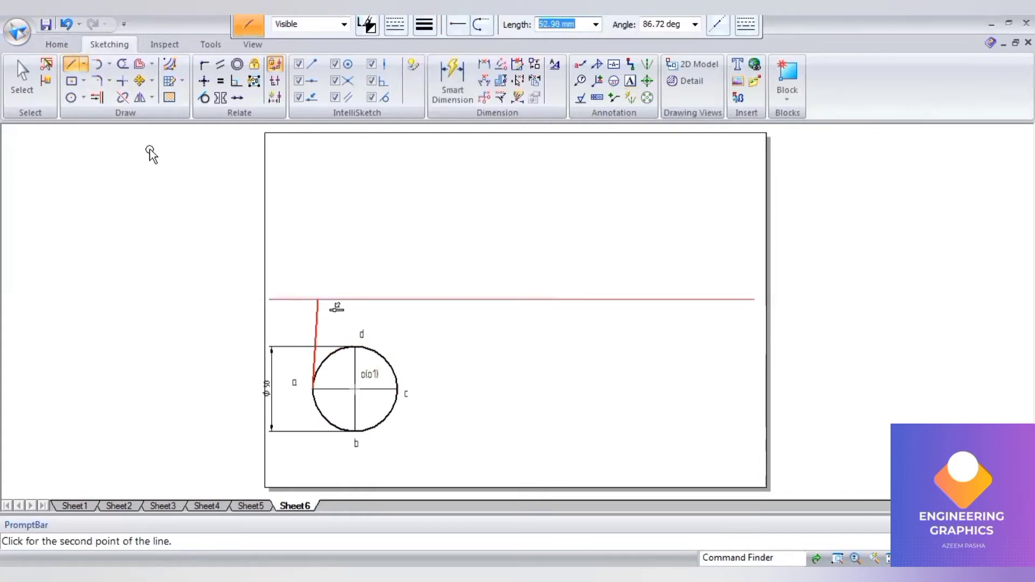
key("Escape")
key("l")
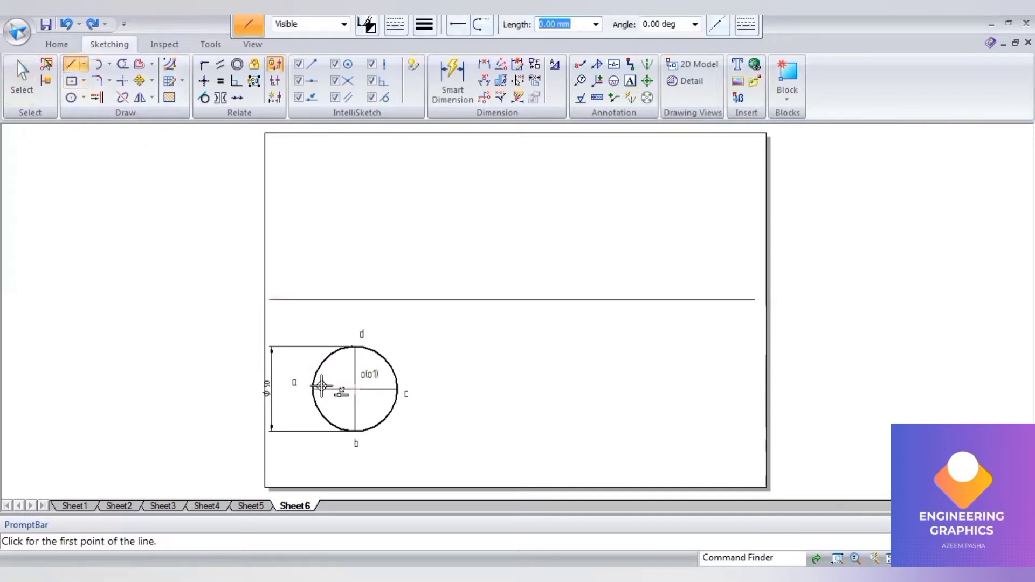
Draw vertical projector lines from points a, c and d up to the horizontal reference line
left_click(312, 388)
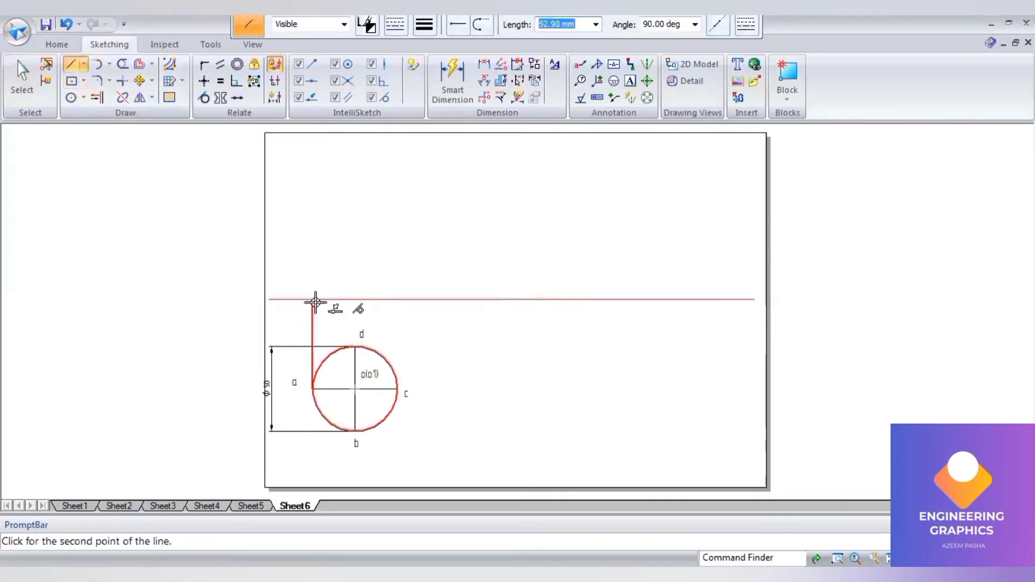
left_click(312, 299)
key("Escape")
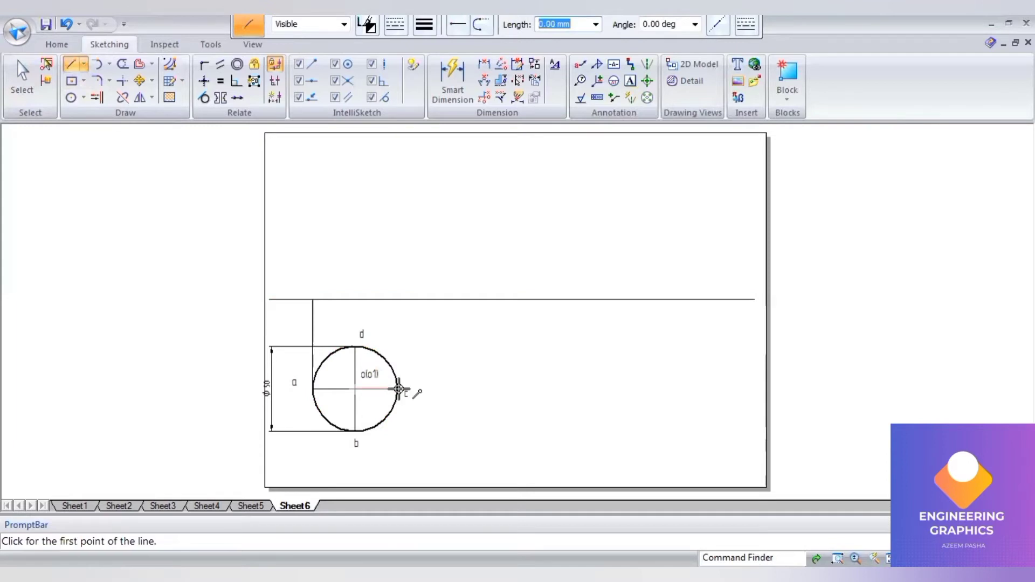
left_click(399, 303)
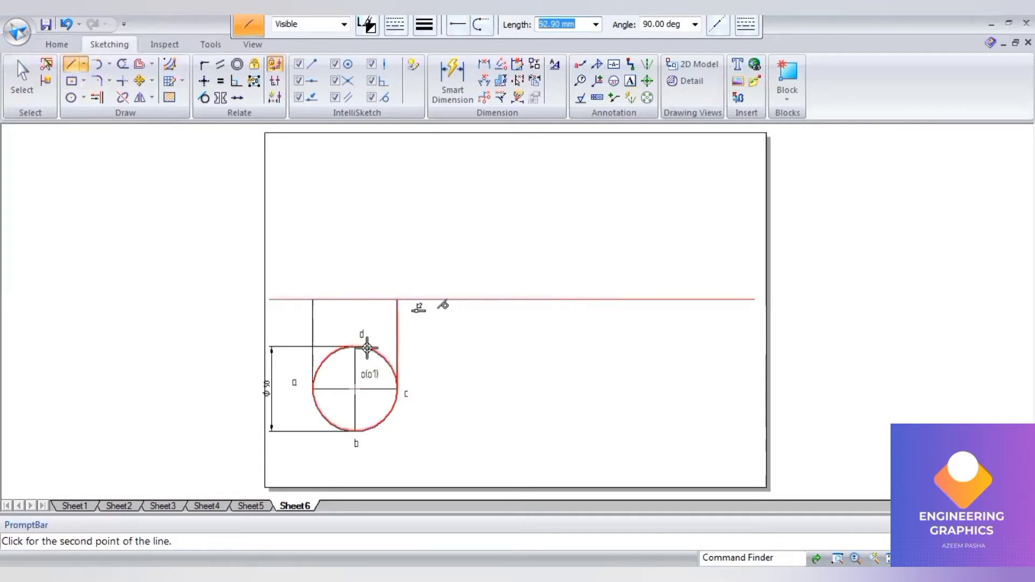
key("Escape")
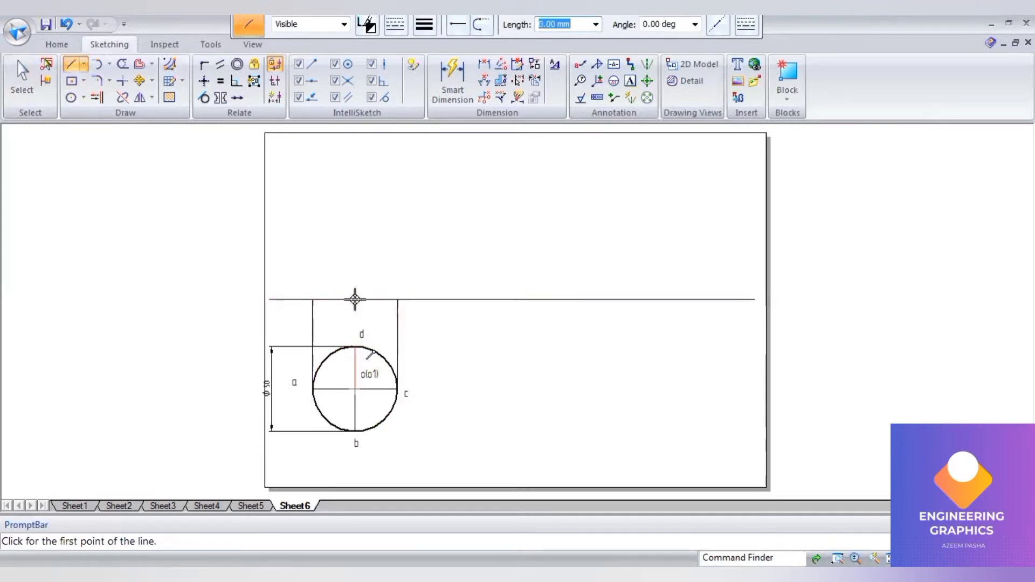
Draw a 60 mm vertical dash-dot axis line at 90 degrees upward from the middle projector's end on the reference line
left_click(395, 25)
left_click(403, 71)
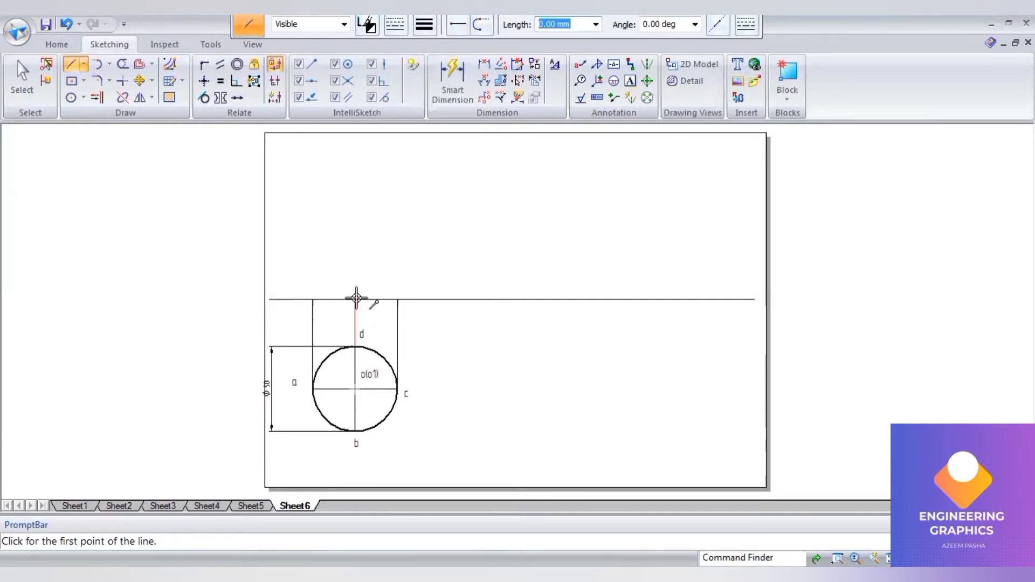
left_click(356, 298)
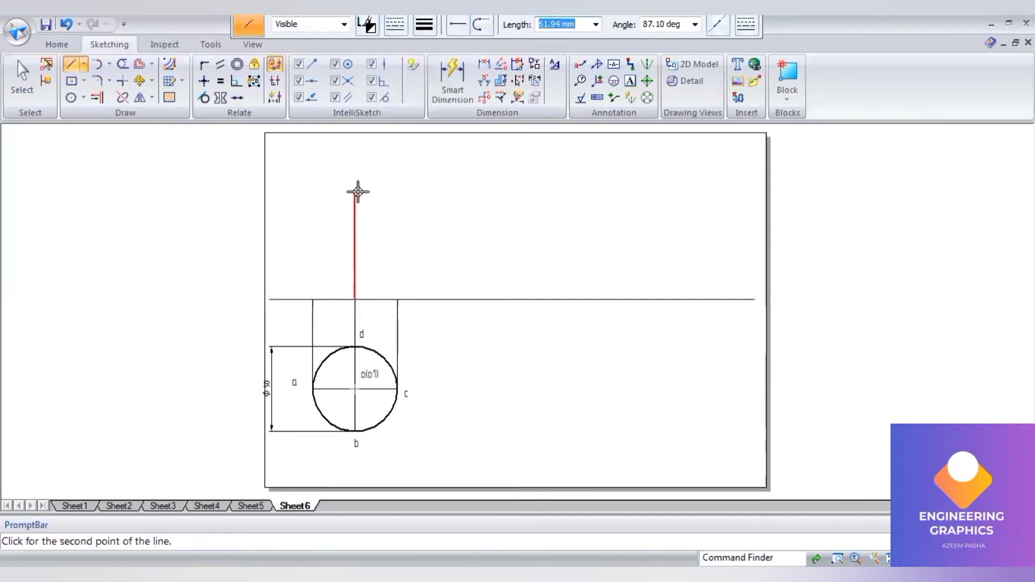
type("60")
key("Tab")
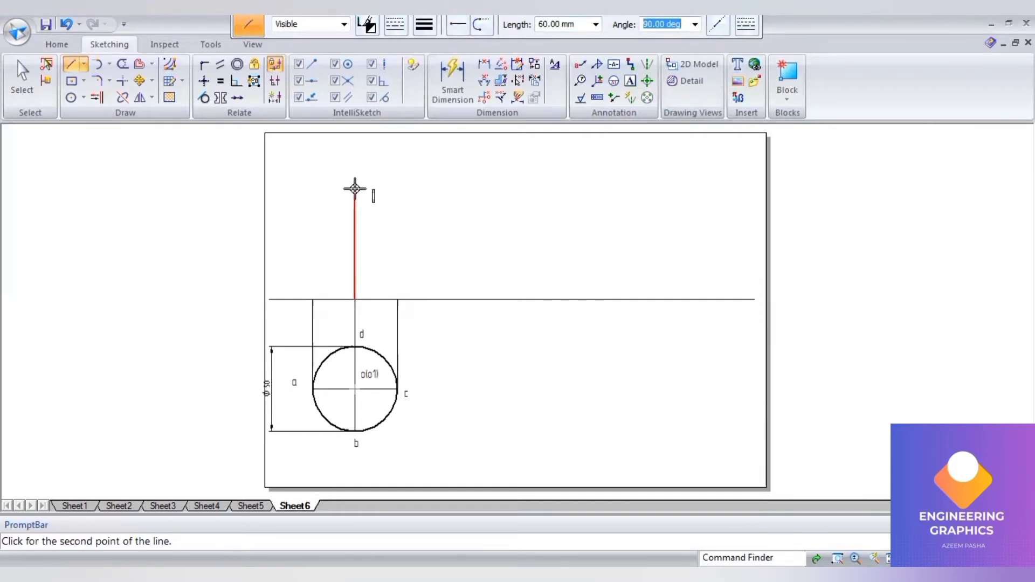
key("Return")
Draw the front-view triangle with continuous 0.50 mm lines, joining the axis top to both outer projector ends on the reference line
left_click(396, 25)
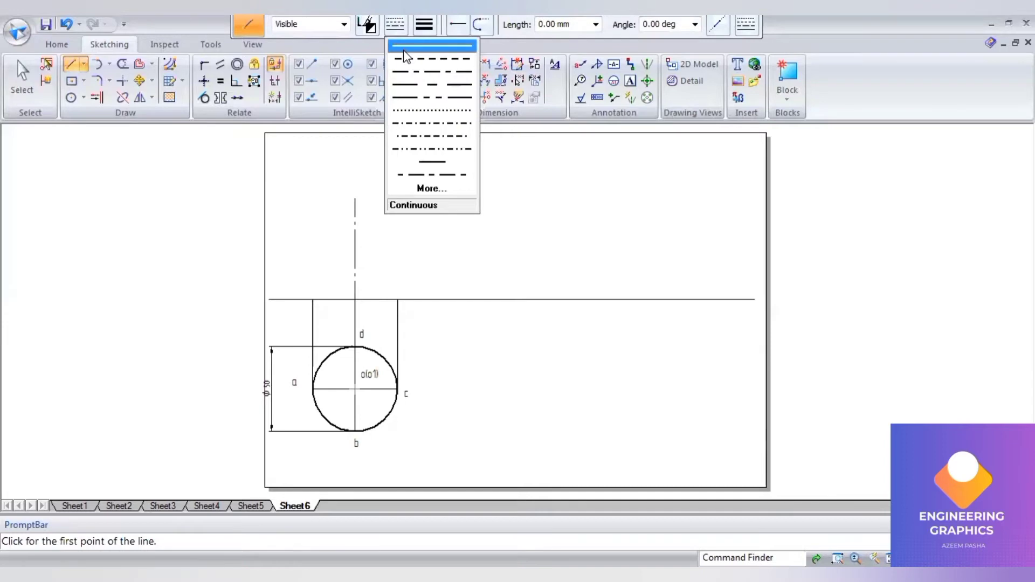
left_click(425, 25)
left_click(434, 85)
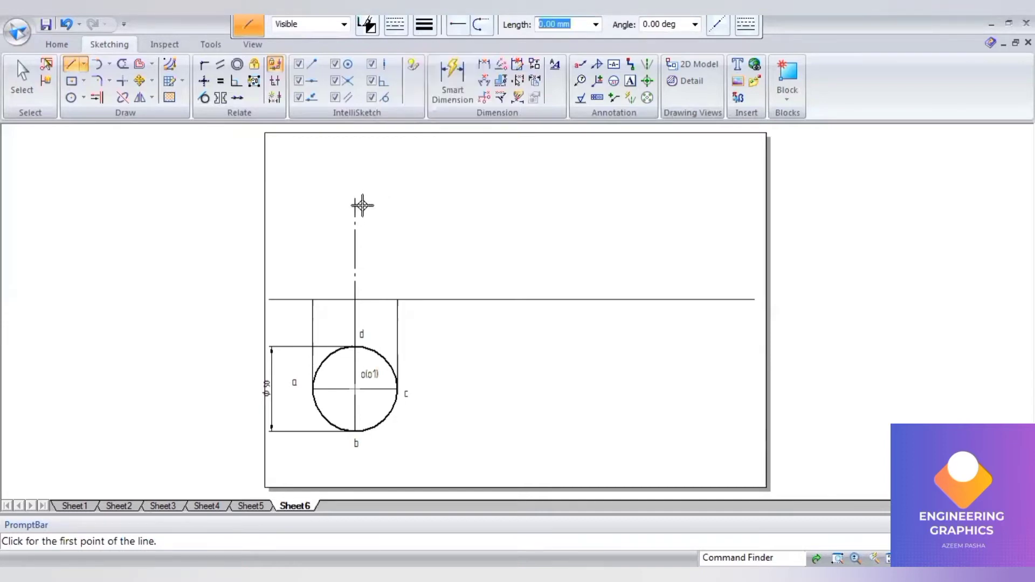
left_click(353, 198)
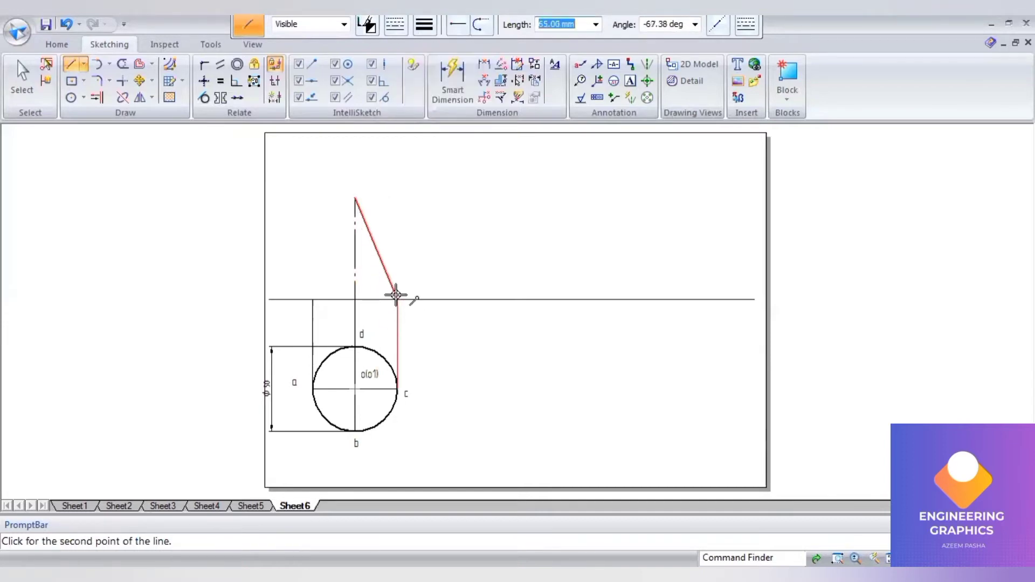
left_click(397, 299)
left_click(313, 300)
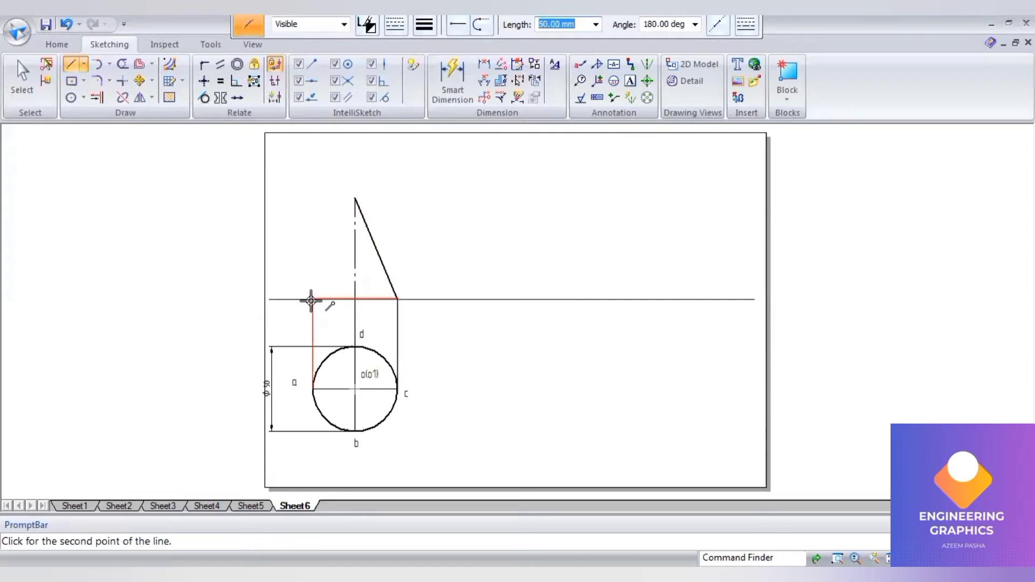
left_click(355, 198)
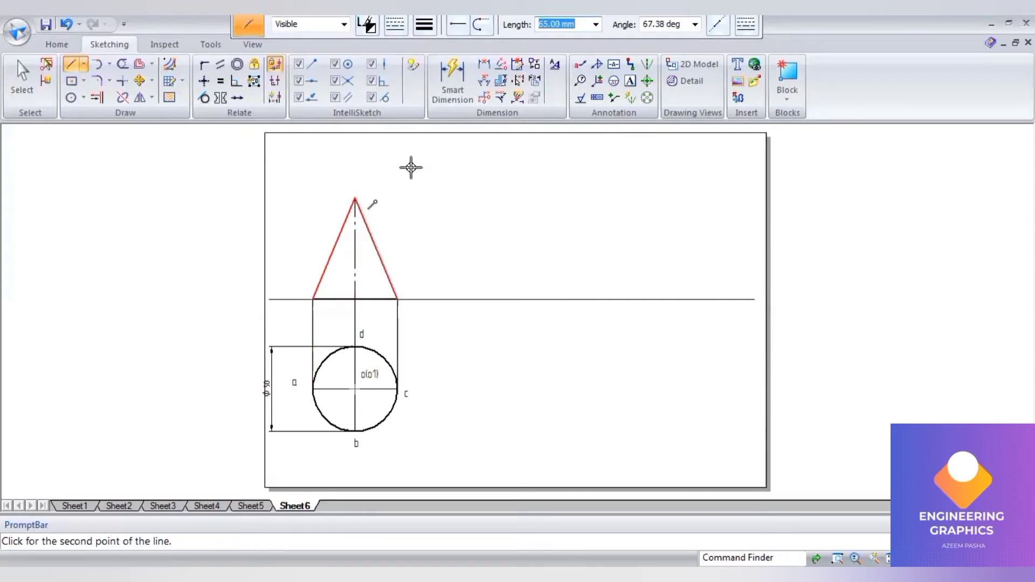
Dimension the height of the front view's vertical axis, placing the dimension outside the triangle on the side above point a
left_click(452, 81)
left_click(334, 260)
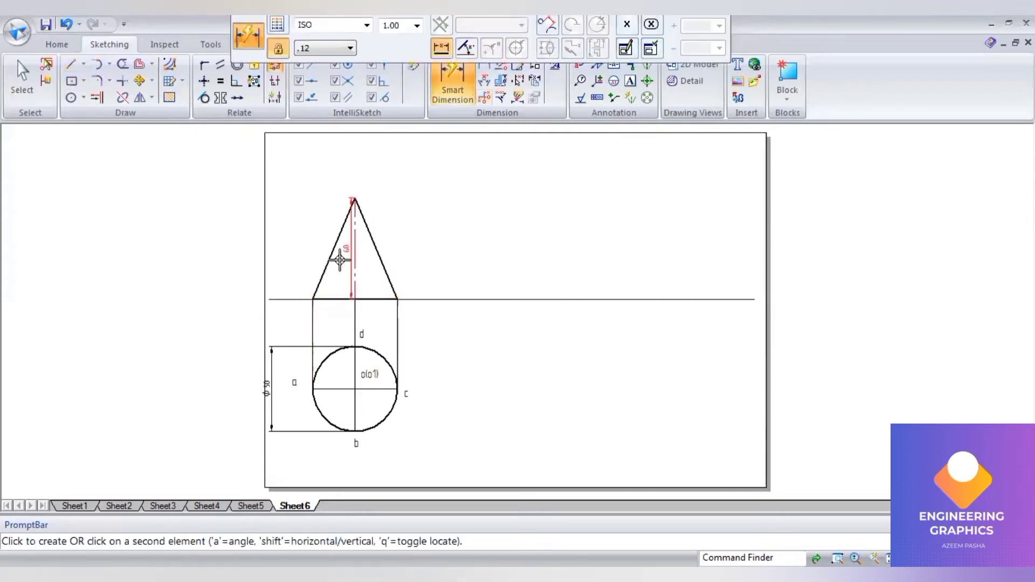
left_click(286, 260)
scroll(465, 236, "up", 1)
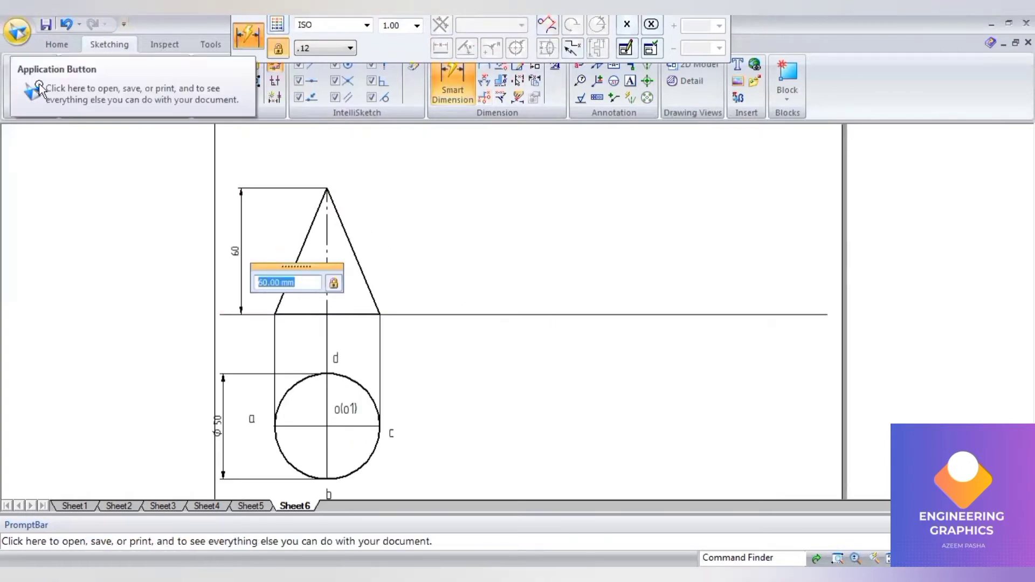
key("Escape")
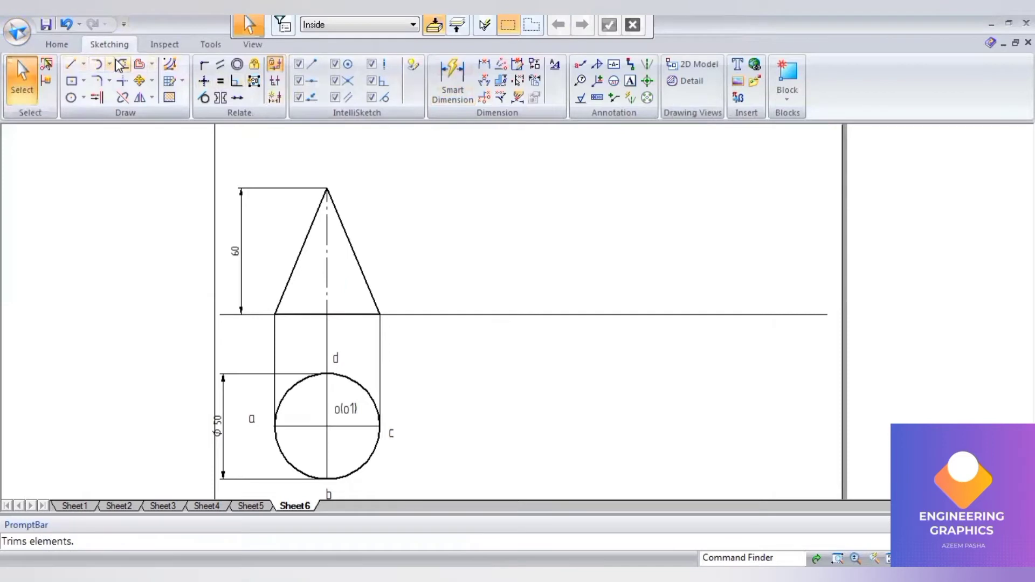
Trim the horizontal reference line beyond the triangle's base
left_click_drag(439, 218, 428, 428)
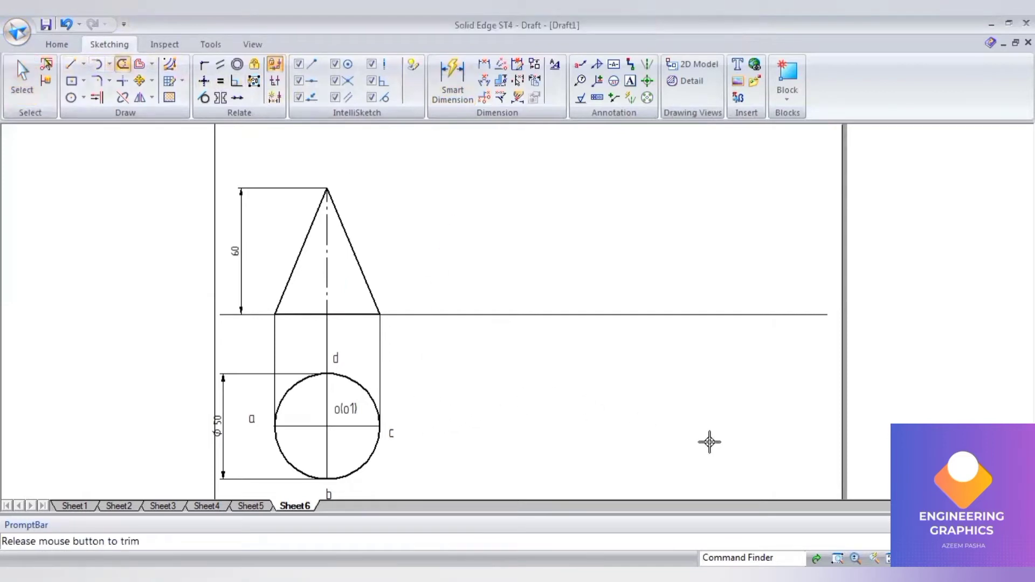
scroll(481, 235, "down", 1)
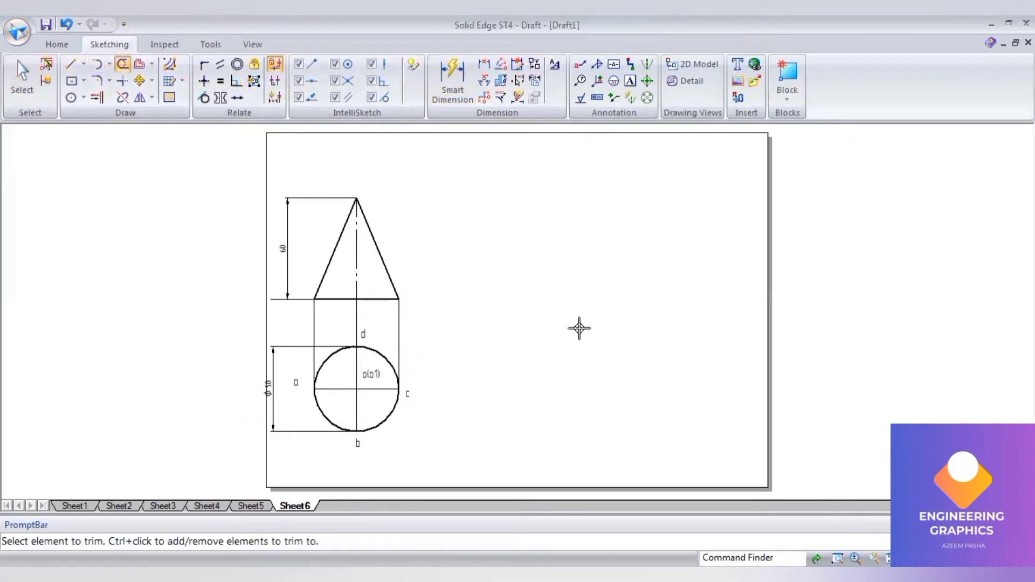
Dimension the slant length of the triangle's edge above point c, parallel to that edge
scroll(578, 327, "up", 1)
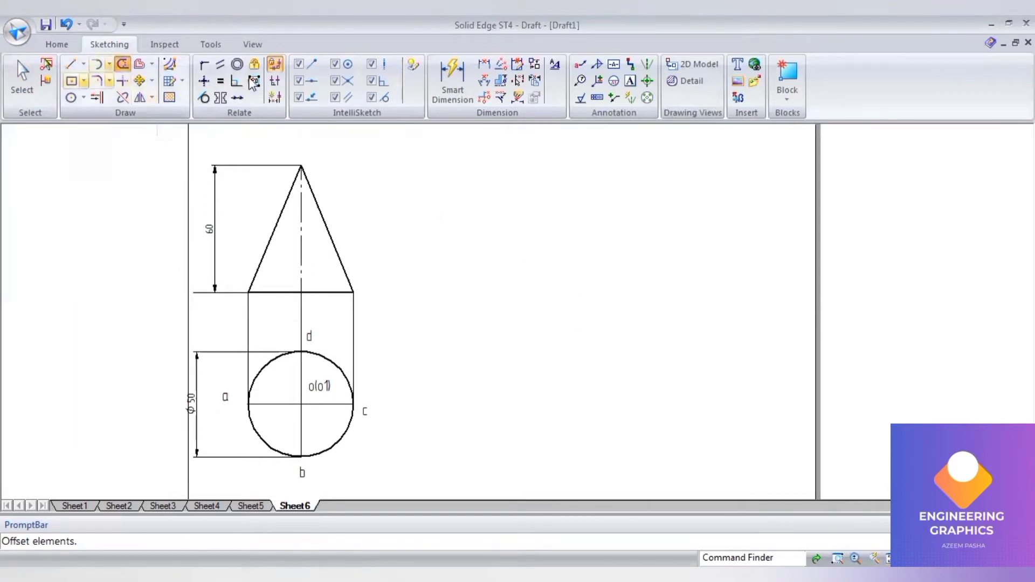
left_click(326, 227)
left_click(380, 204)
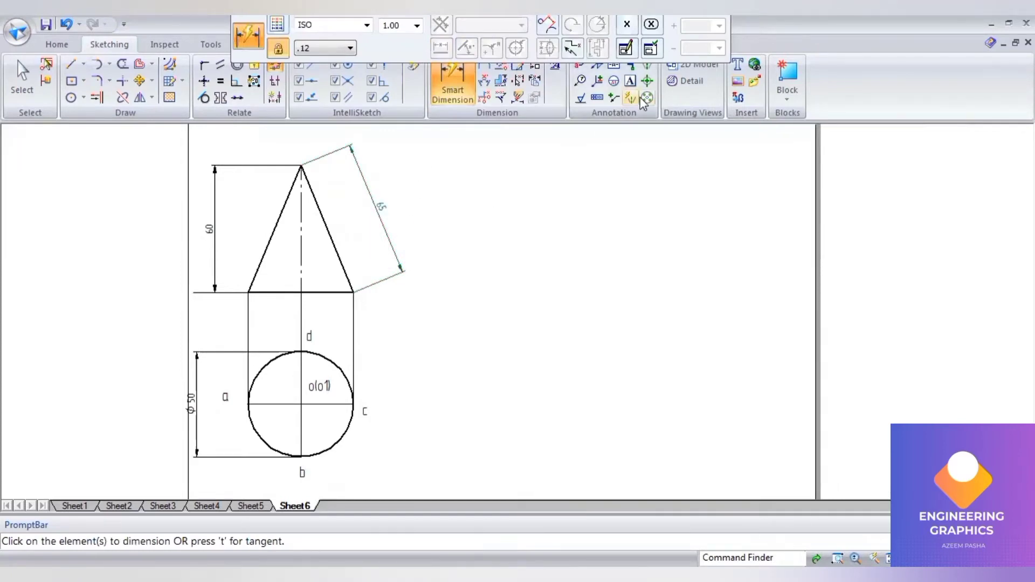
Add the text note "R= 65mm" beside the slant-length dimension
left_click(628, 83)
left_click(402, 195)
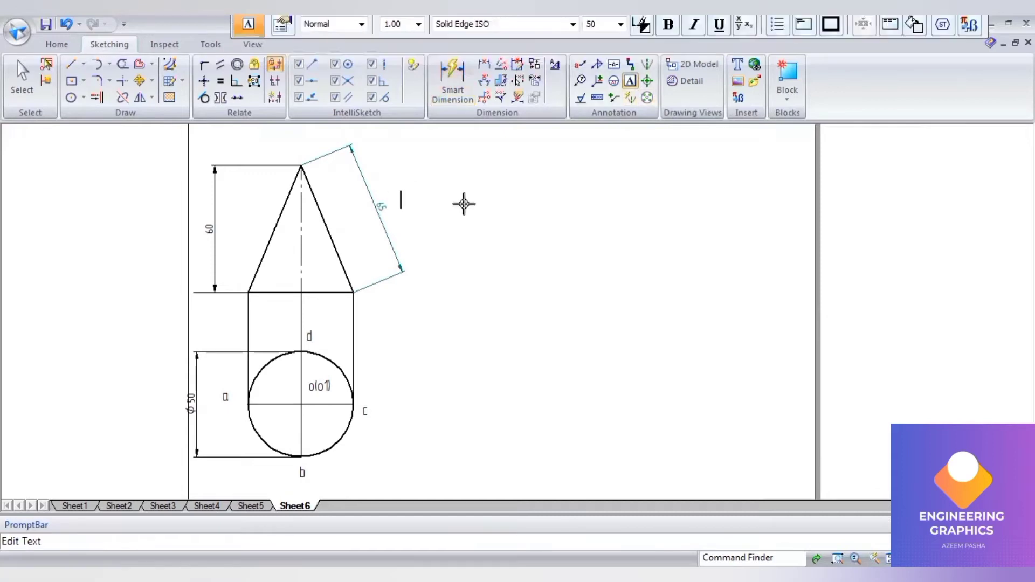
type("R= 65mm")
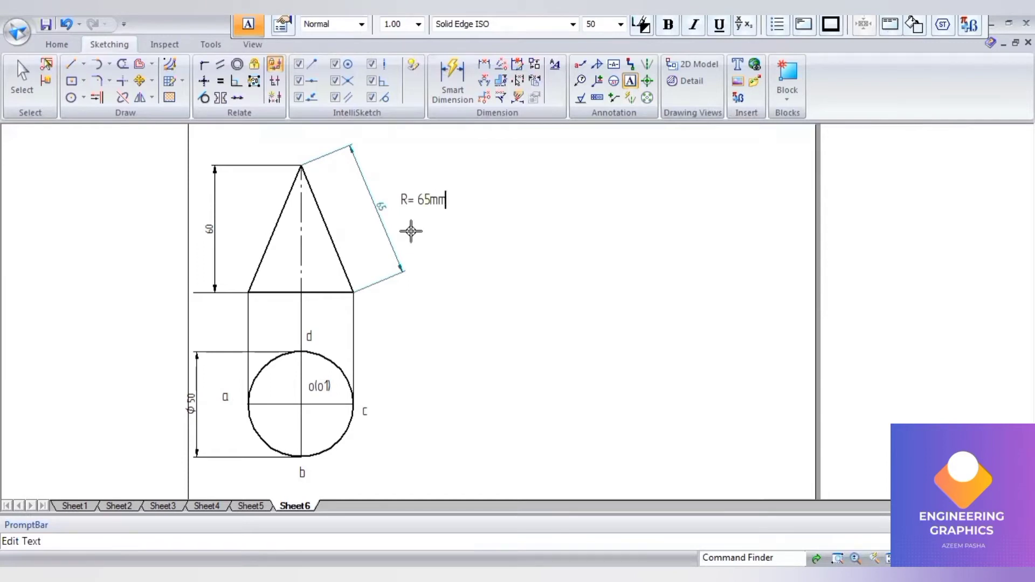
Add the text note "r=25mm" below the R note
key("BackSpace")
type("r=25mm")
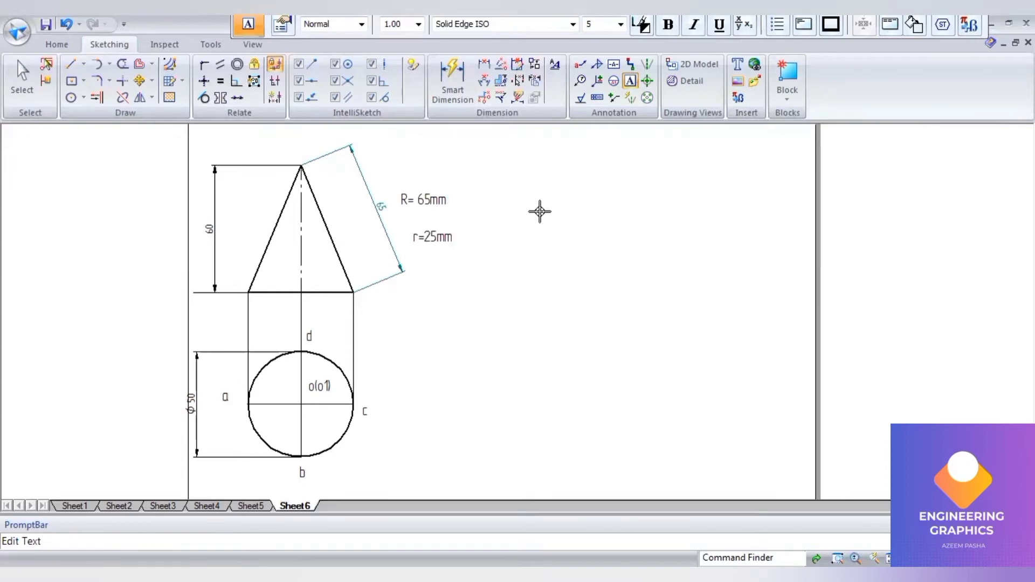
Write the sector-angle calculation beside the radius notes as two text lines, "= r/R* 360" and "= 138 degree"
type("= r/R")
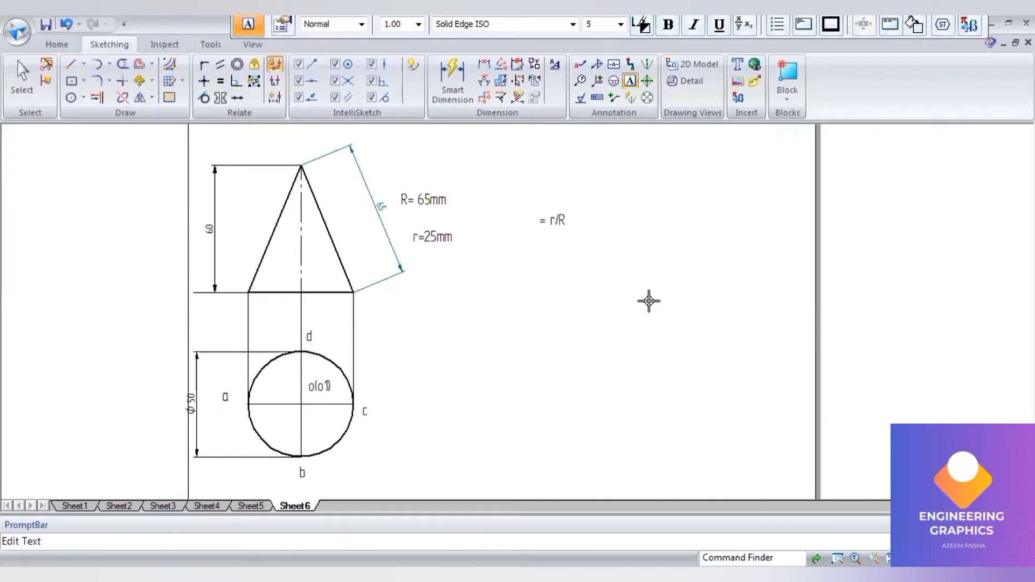
type("* 360")
key("Return")
type("=  ")
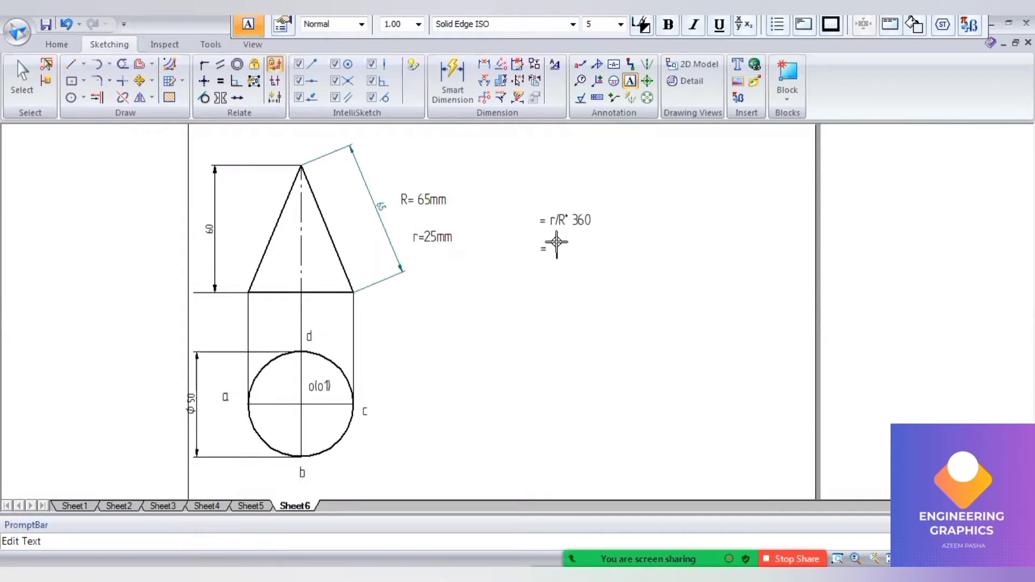
type("138")
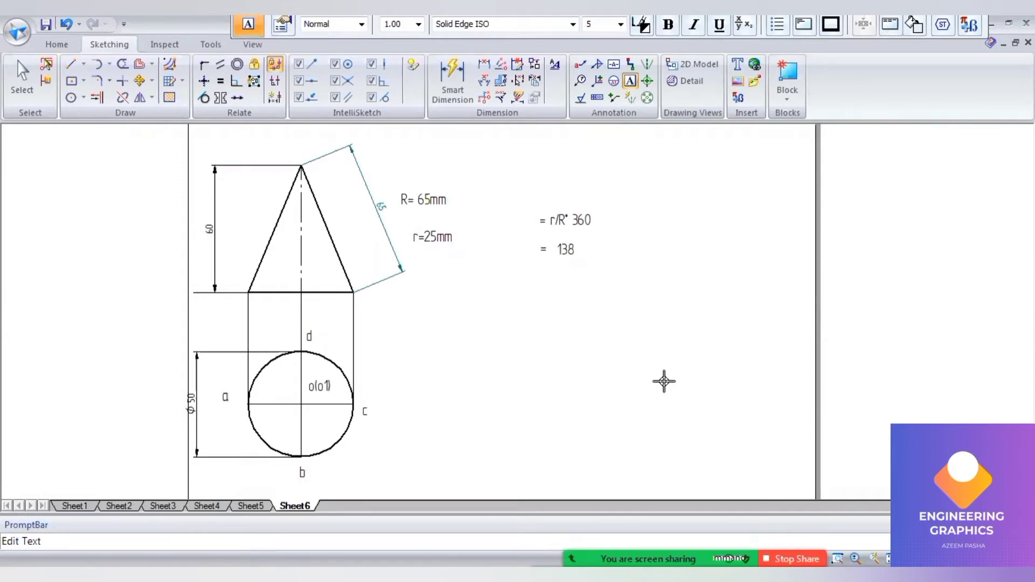
type(" degree")
Draw a 65 mm continuous vertical line at -90 degrees in the empty area beside the top-view circle
left_click(70, 63)
left_click(403, 24)
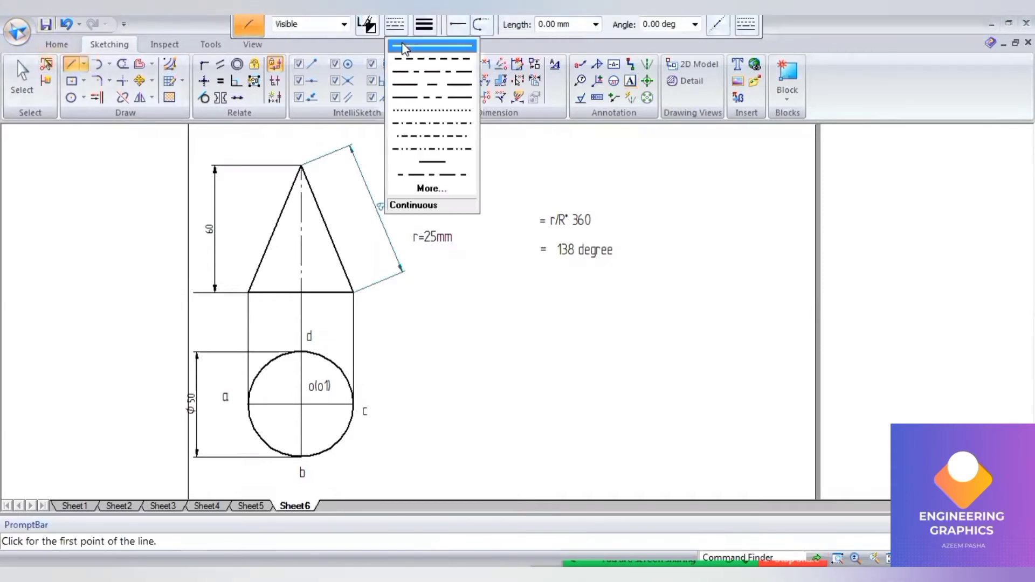
left_click(424, 25)
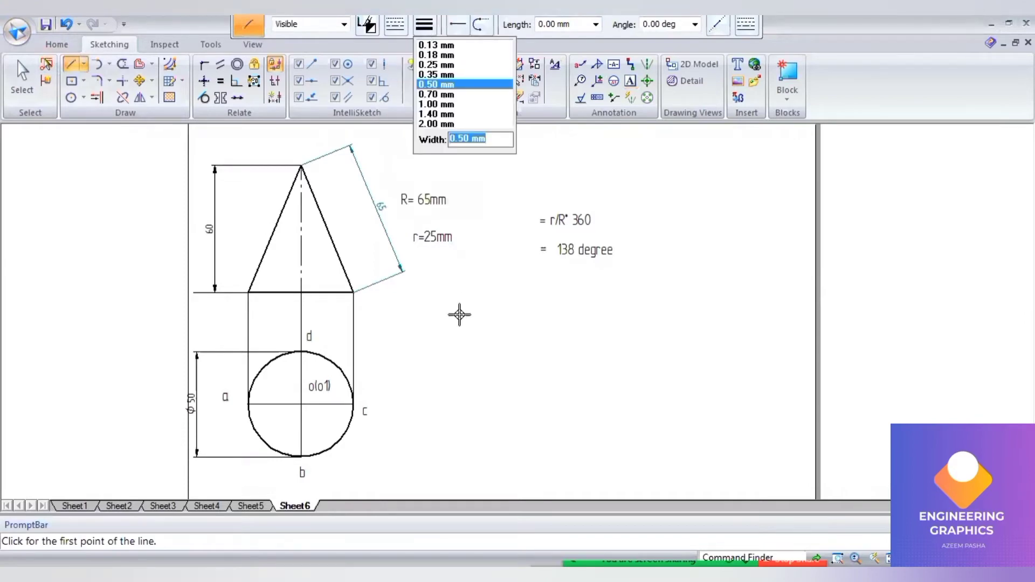
left_click(432, 323)
type("65")
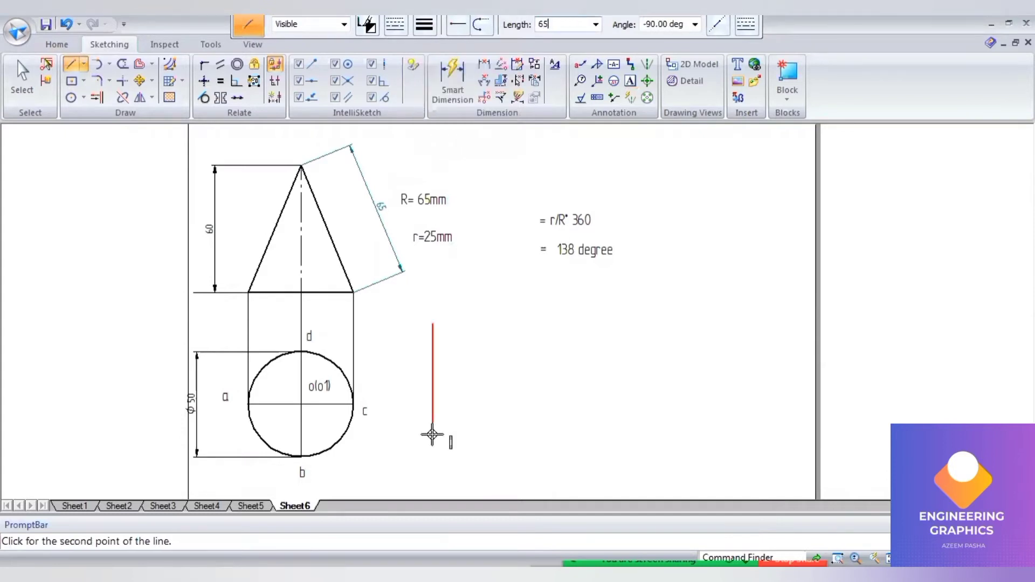
key("Tab")
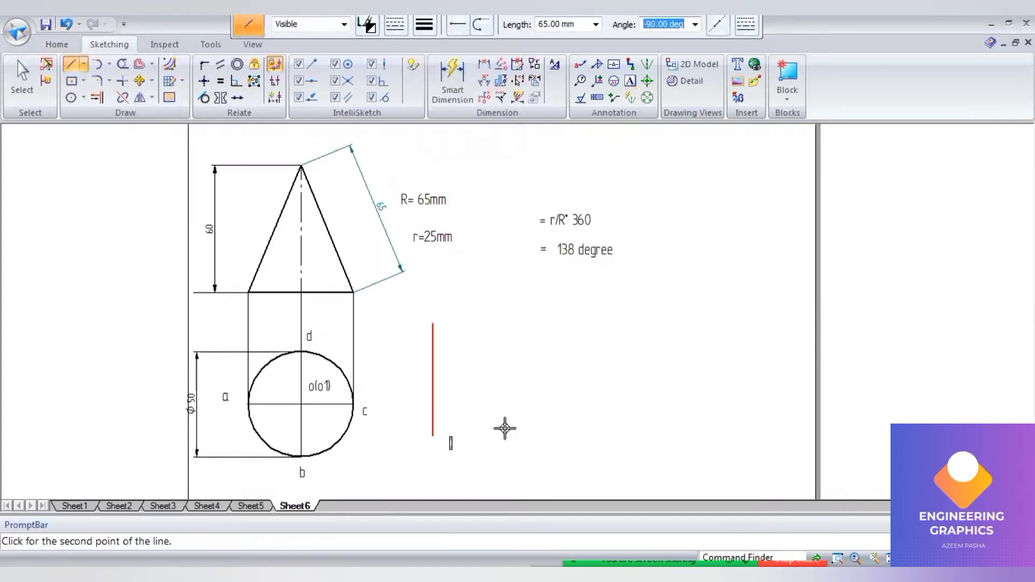
key("Return")
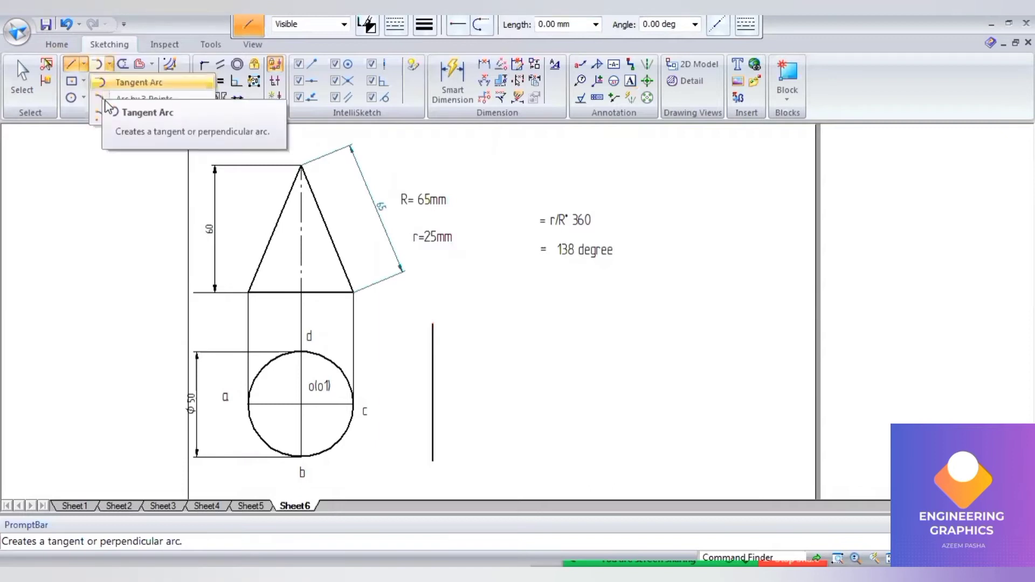
left_click(116, 118)
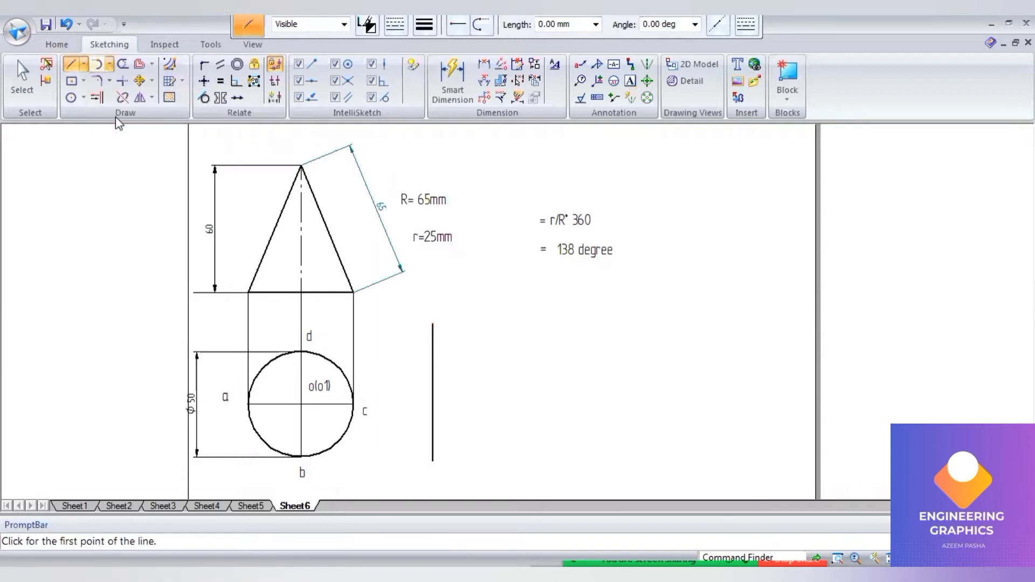
left_click(433, 322)
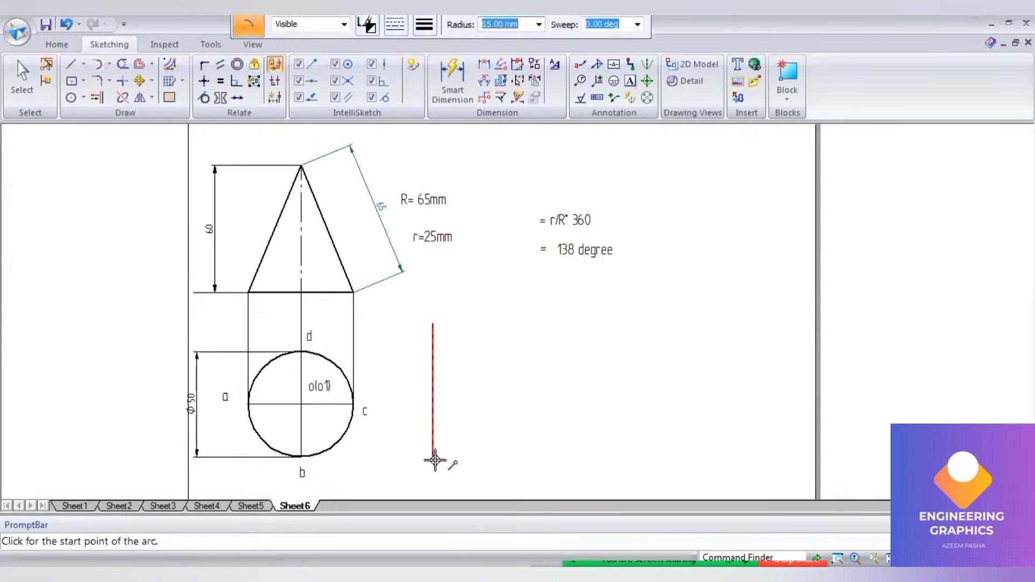
left_click(433, 459)
type("138")
key("Tab")
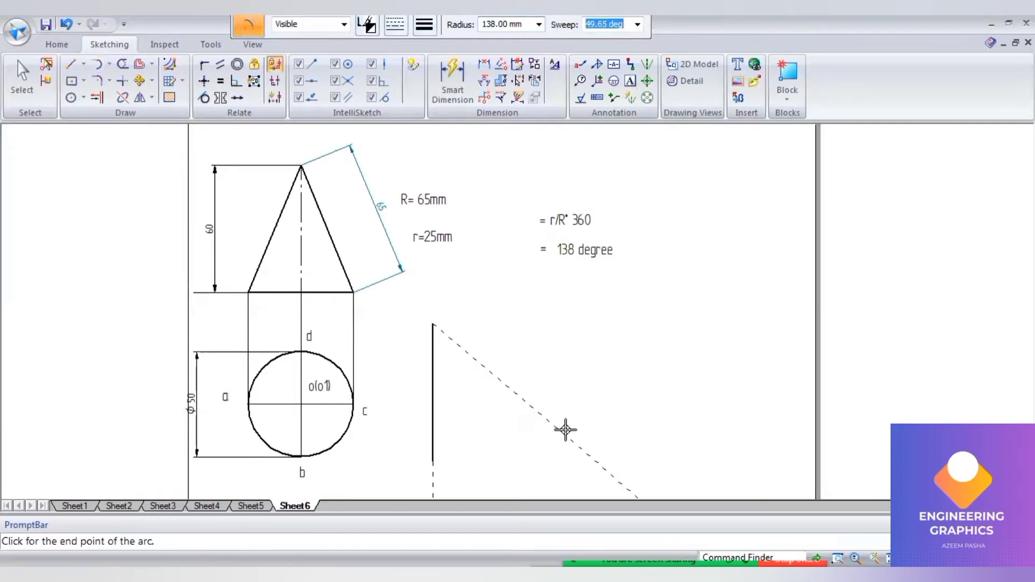
right_click(438, 363)
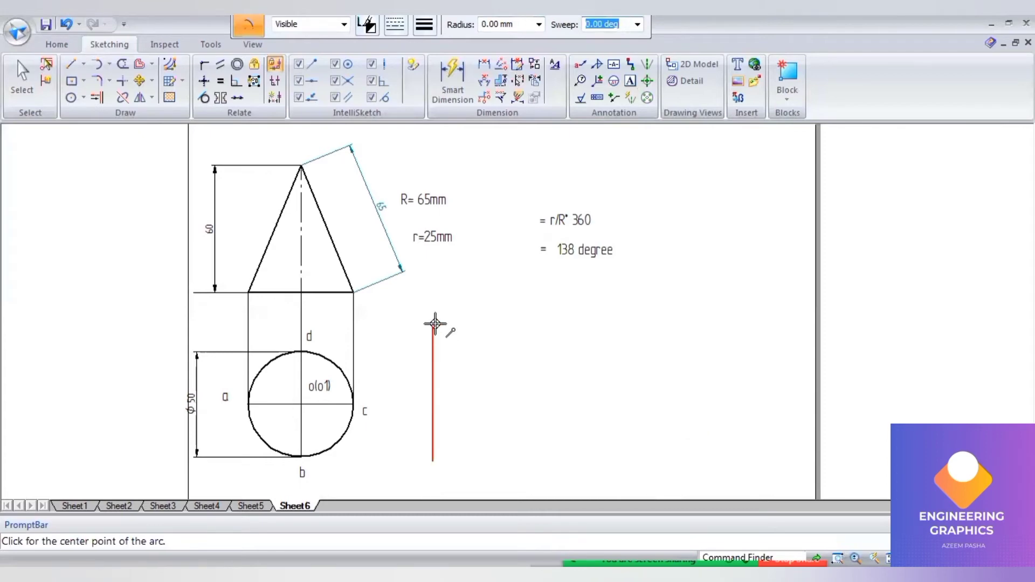
left_click(434, 443)
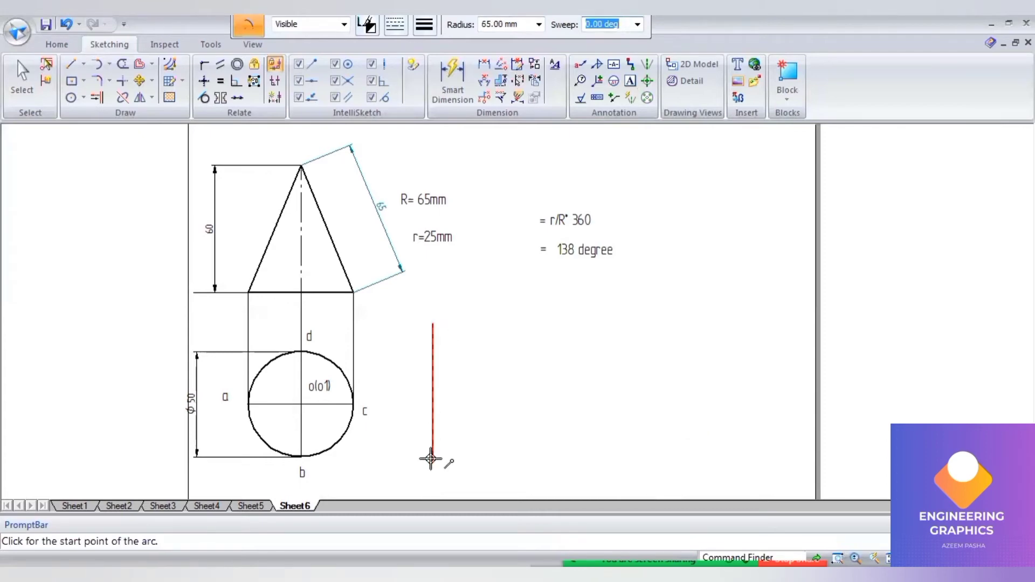
right_click(432, 332)
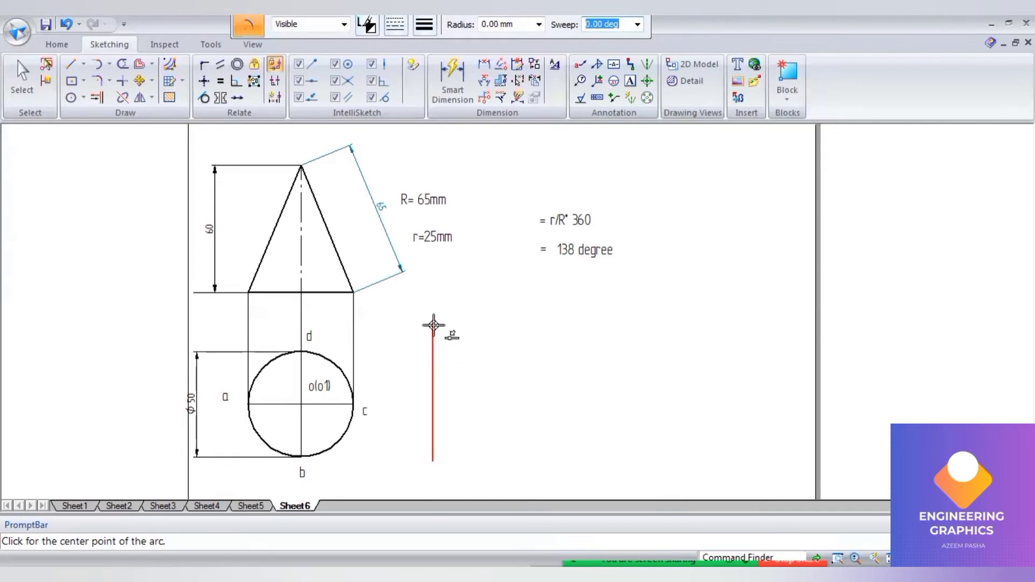
left_click(434, 323)
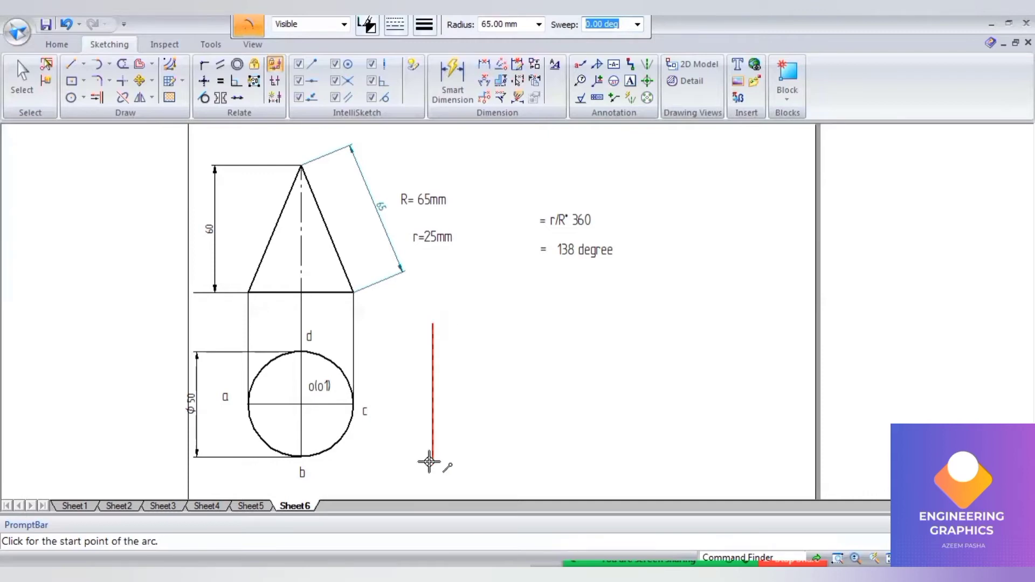
left_click(430, 462)
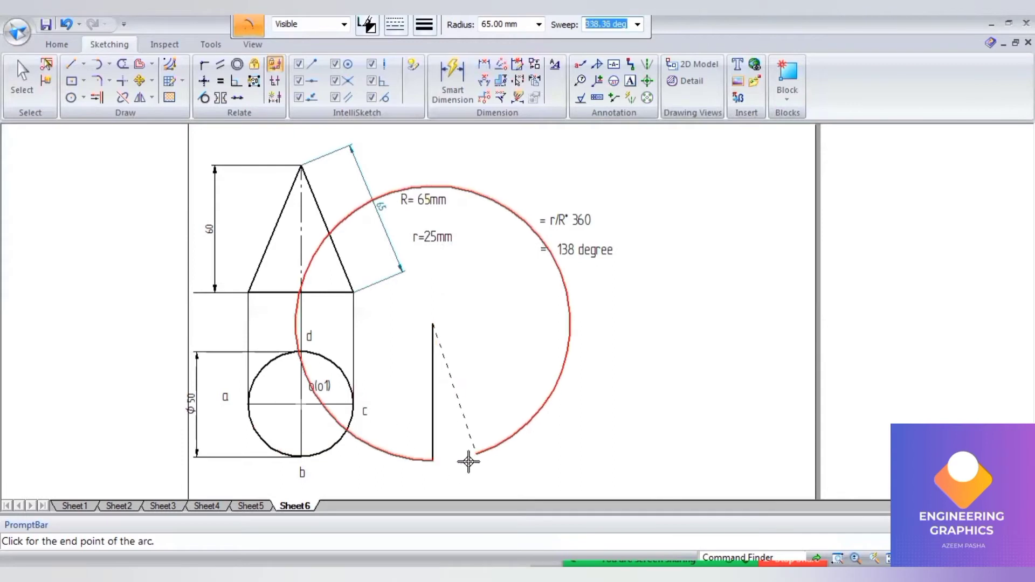
right_click(430, 350)
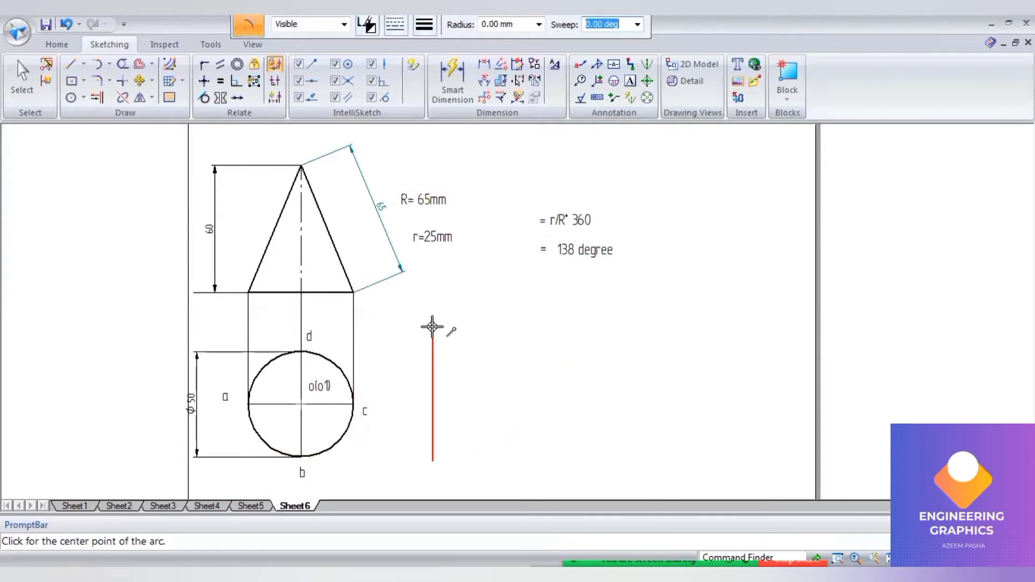
Draw a 138-degree arc of 65 mm radius centred on the vertical line's upper end, starting from its lower end
left_click(432, 326)
left_click(434, 460)
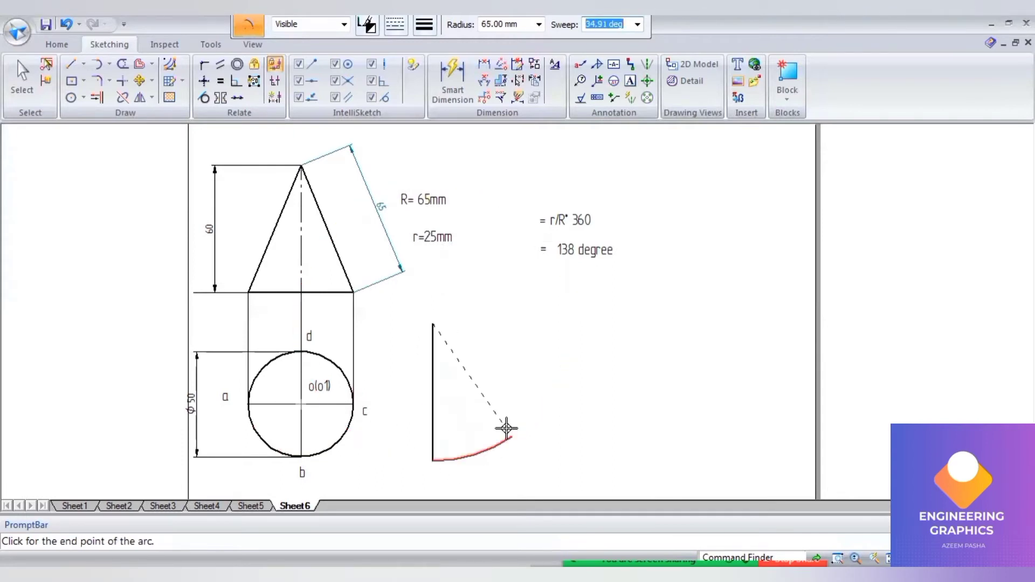
type("138")
key("Return")
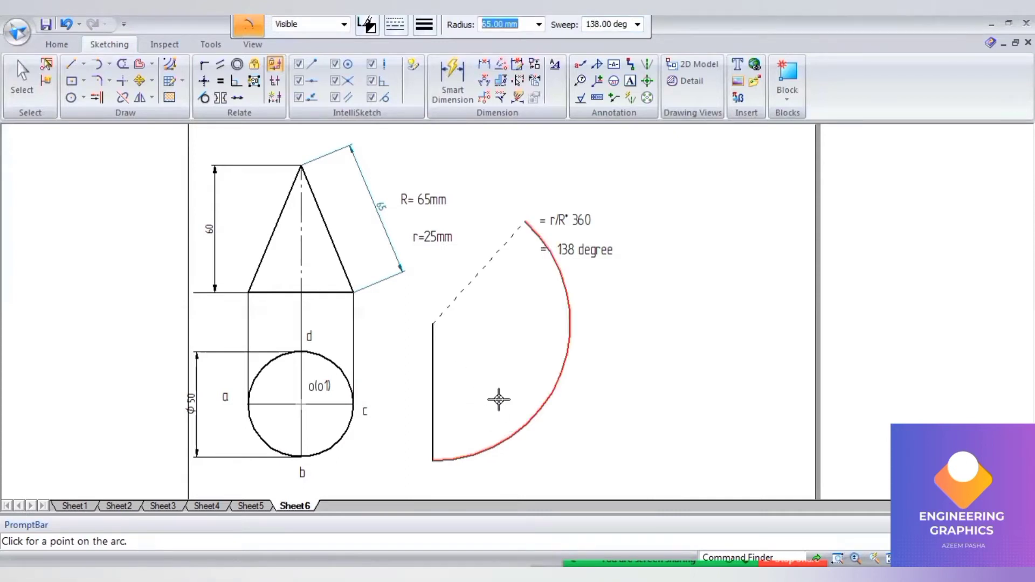
left_click(575, 400)
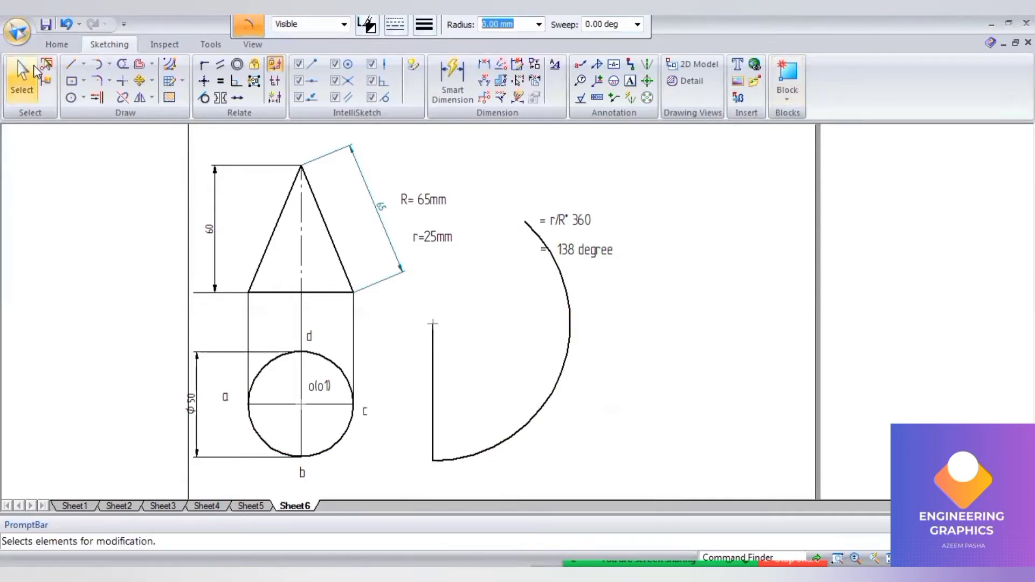
Move the vertical line and its arc together down and to the right, clear of the sector-angle calculation
left_click(21, 76)
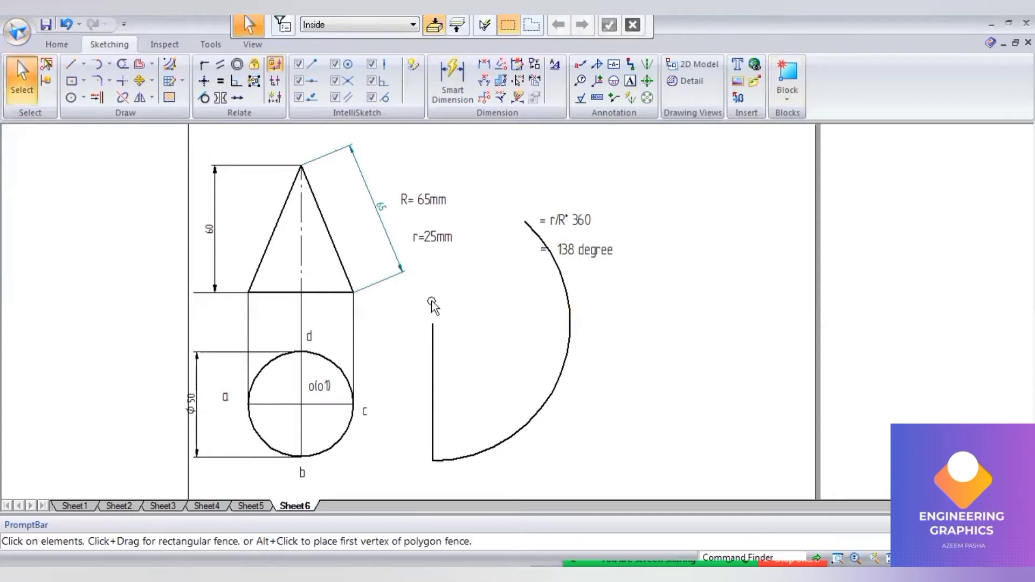
left_click(564, 353)
left_click_drag(432, 367, 537, 432)
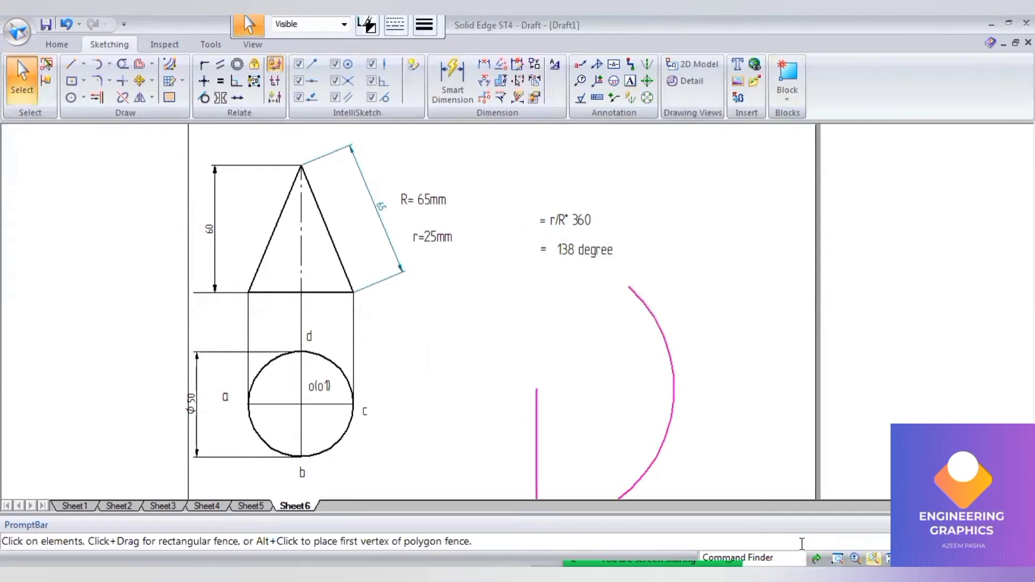
left_click(874, 559)
key("Escape")
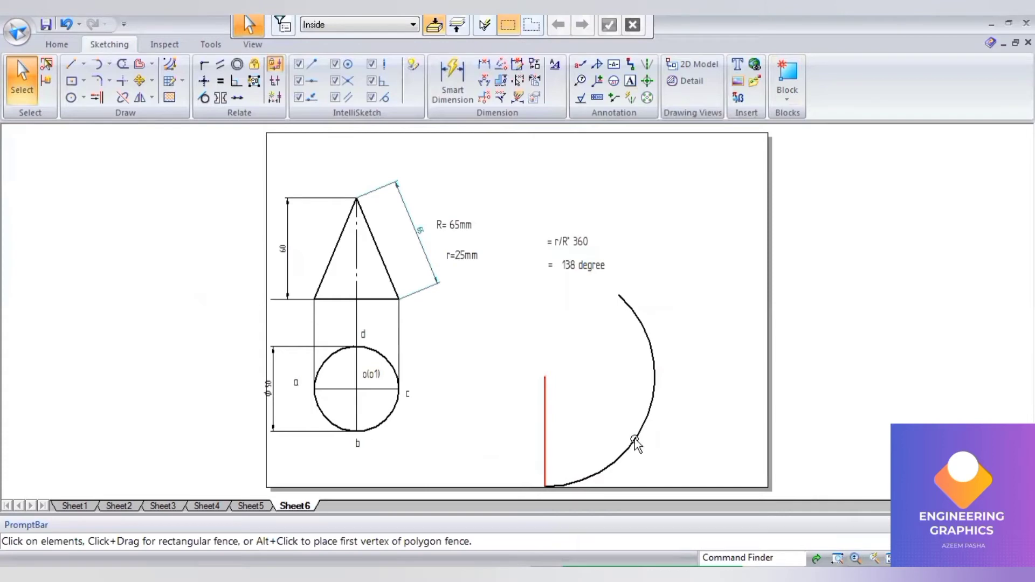
Copy the line and arc slightly up and to the right within the sheet border, and delete the original pair
left_click_drag(631, 414, 704, 426, "ctrl")
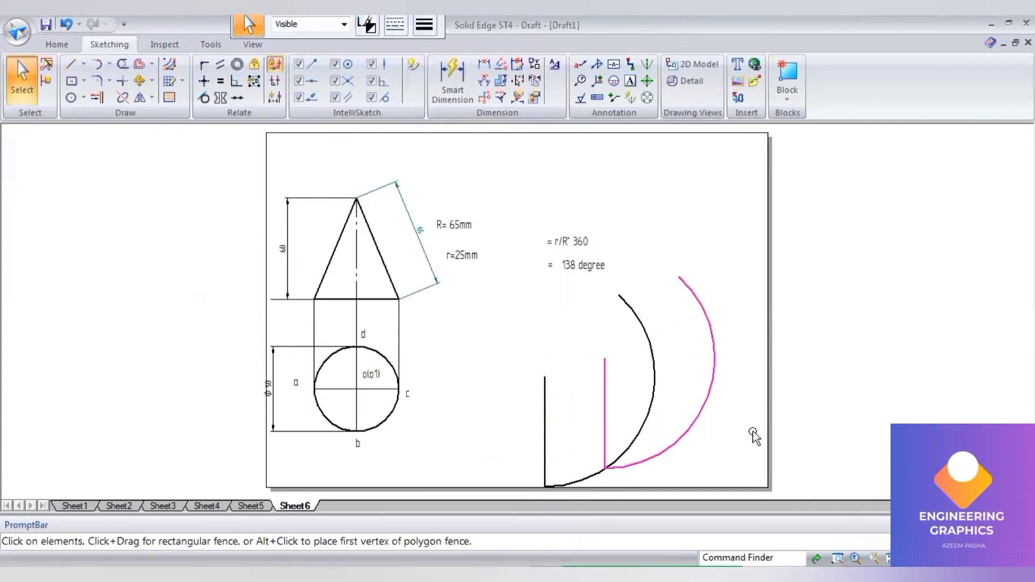
key("Escape")
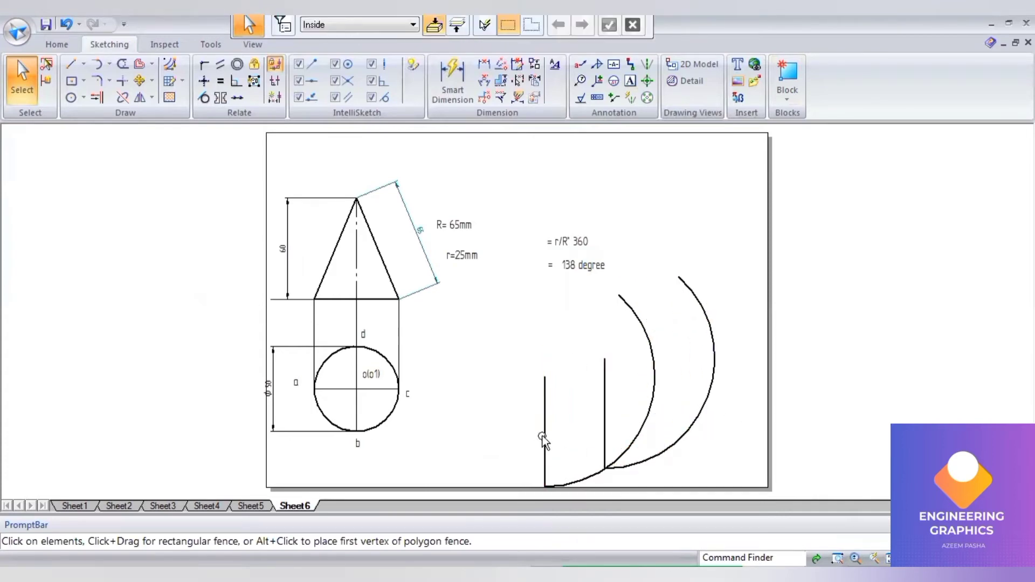
left_click(643, 415)
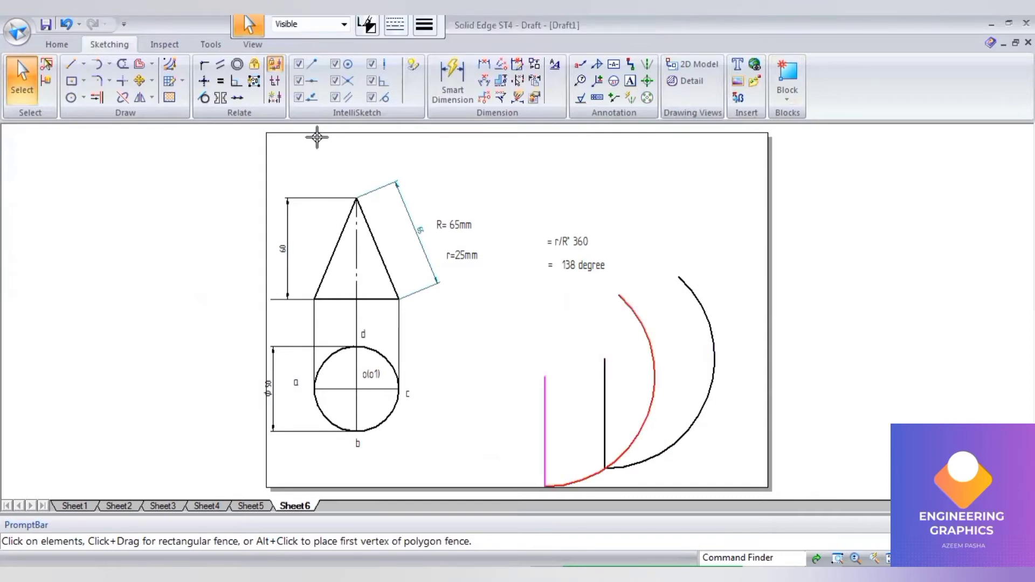
key("Delete")
Close the development sector with a 65 mm line from its centre to the arc's upper end
key("l")
left_click(605, 360)
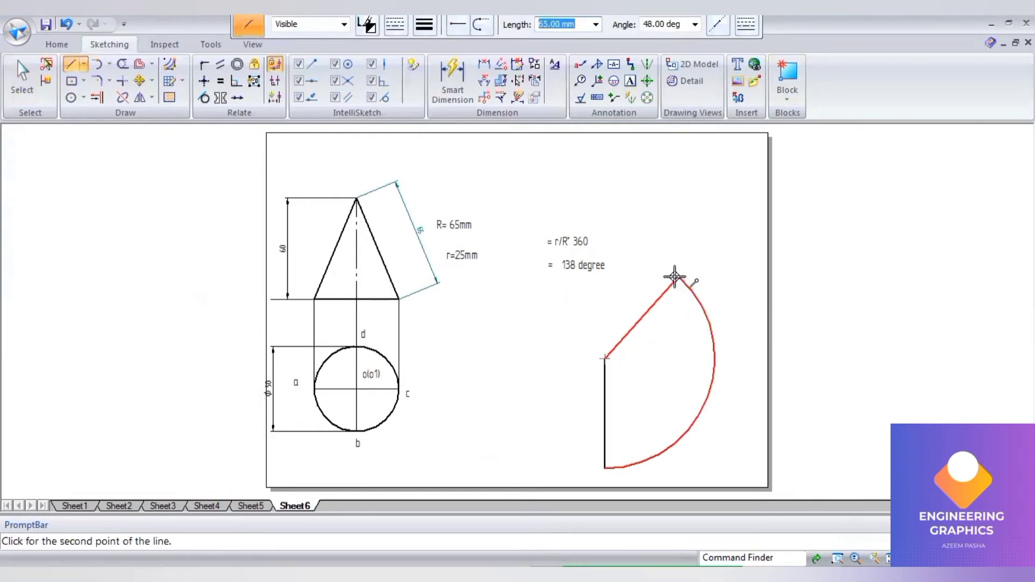
left_click(675, 277)
Dimension the sector's vertical edge and the angle between its two straight edges
left_click(443, 86)
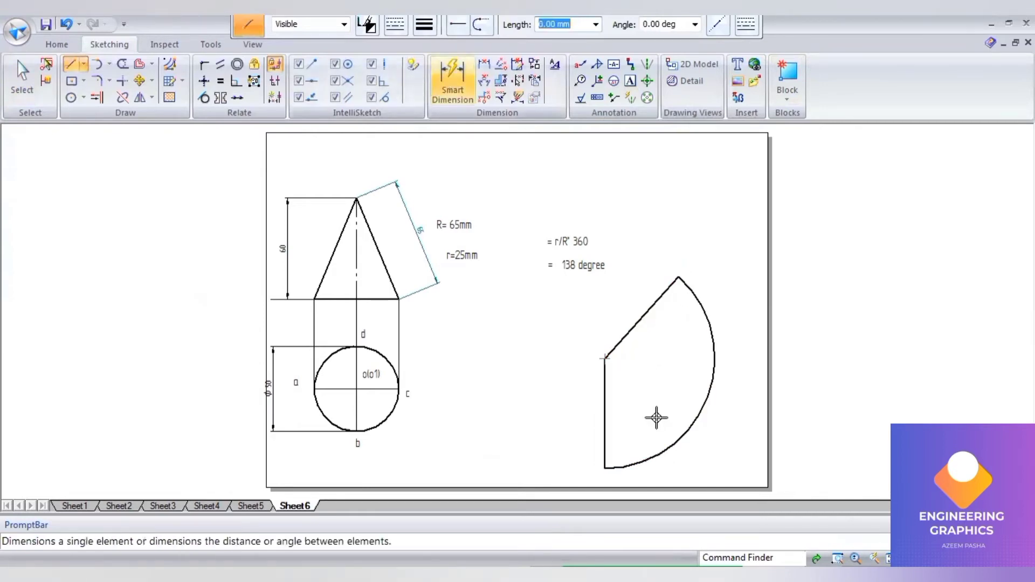
left_click(605, 406)
left_click(585, 409)
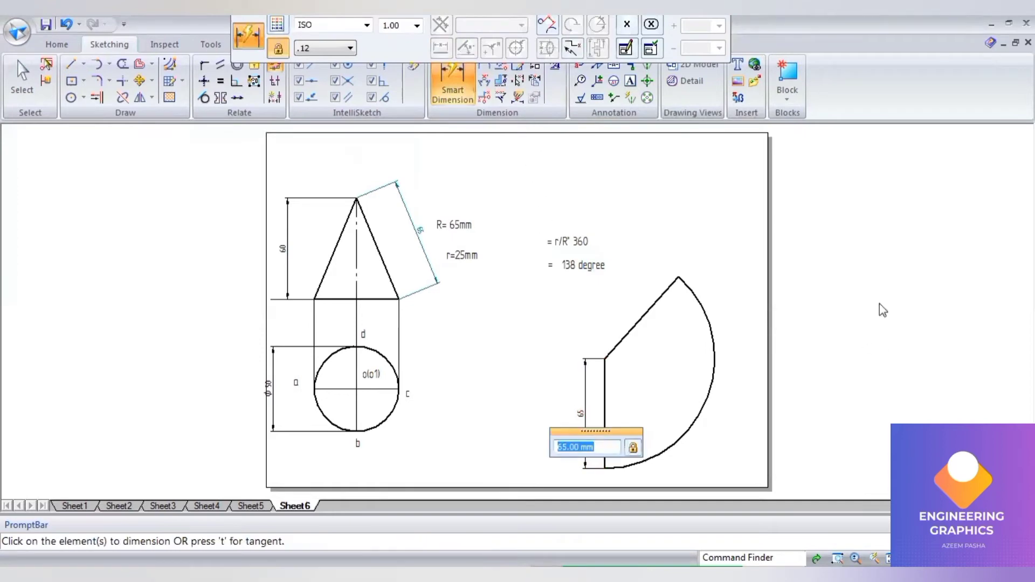
left_click(484, 82)
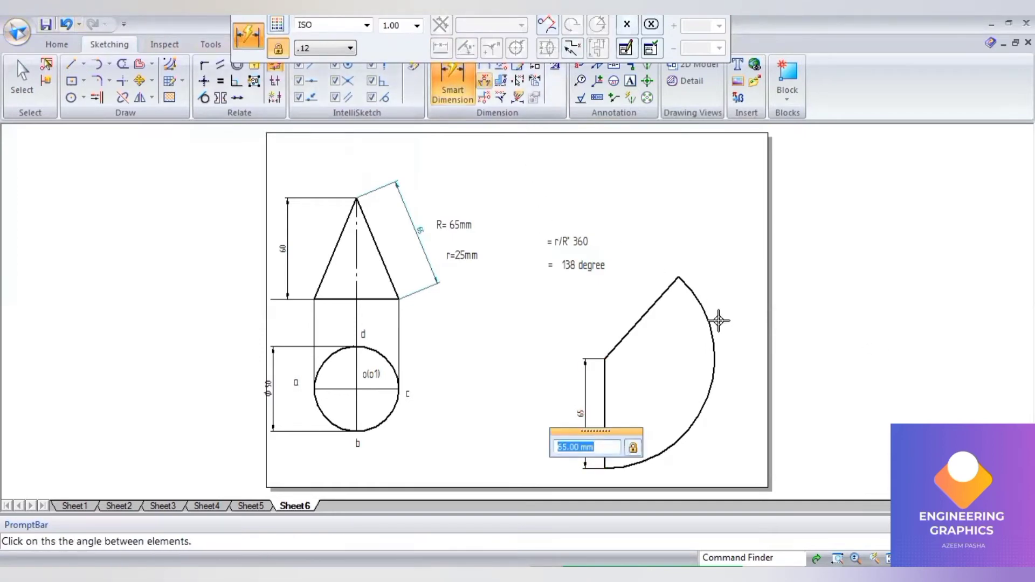
left_click(639, 318)
left_click(606, 384)
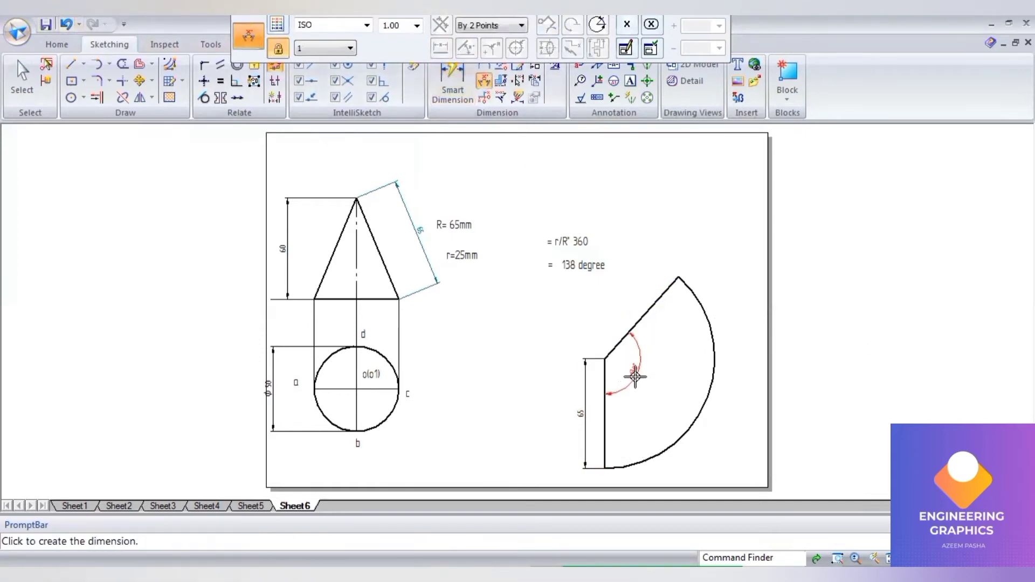
left_click(637, 375)
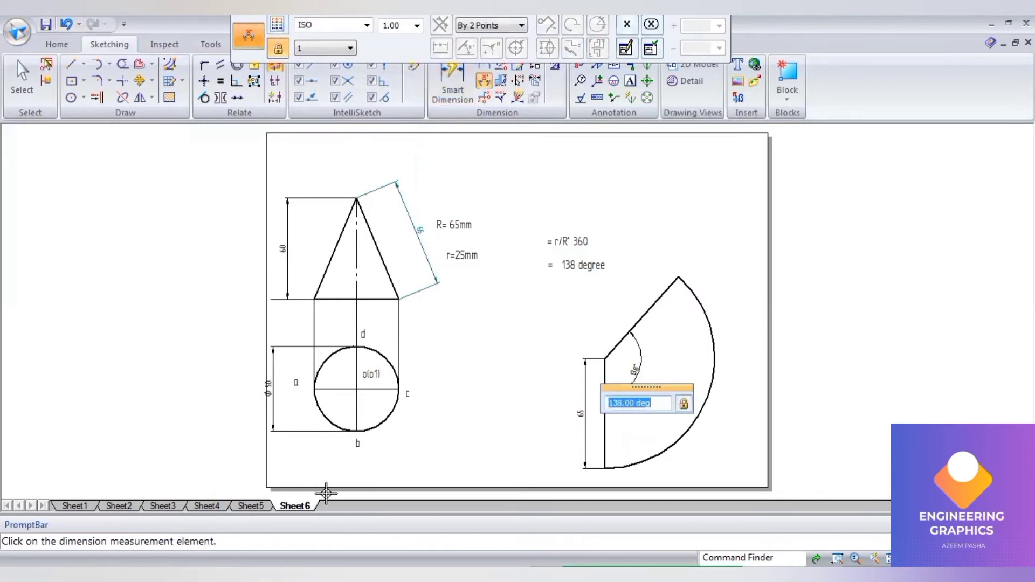
Review the truncated-cone question in Acrobat Reader, and draw a chain section line about 33 mm long at 45 degrees from the midpoint of the cone's axis
left_click(259, 575)
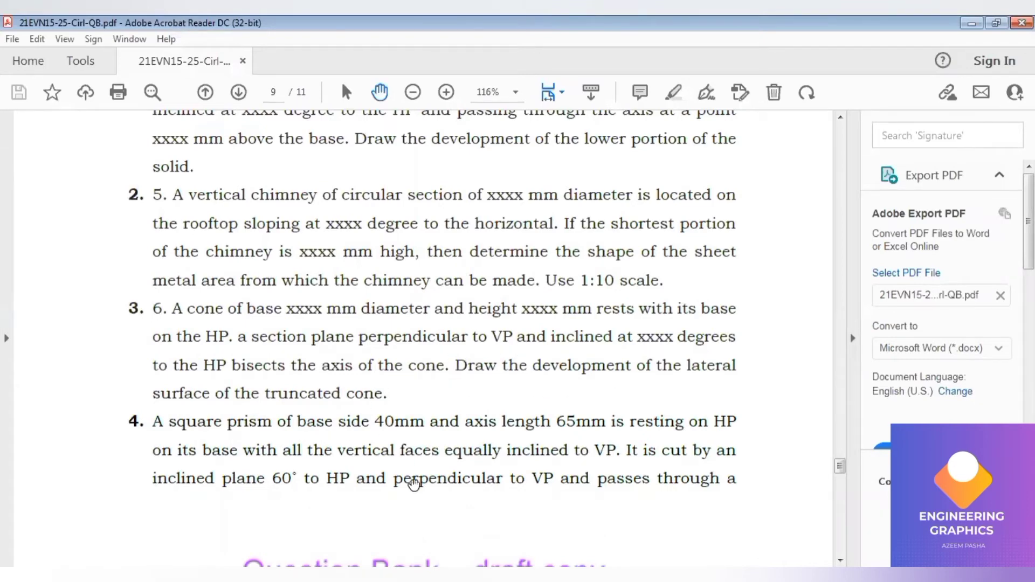
key("alt+Tab")
scroll(461, 258, "up", 1)
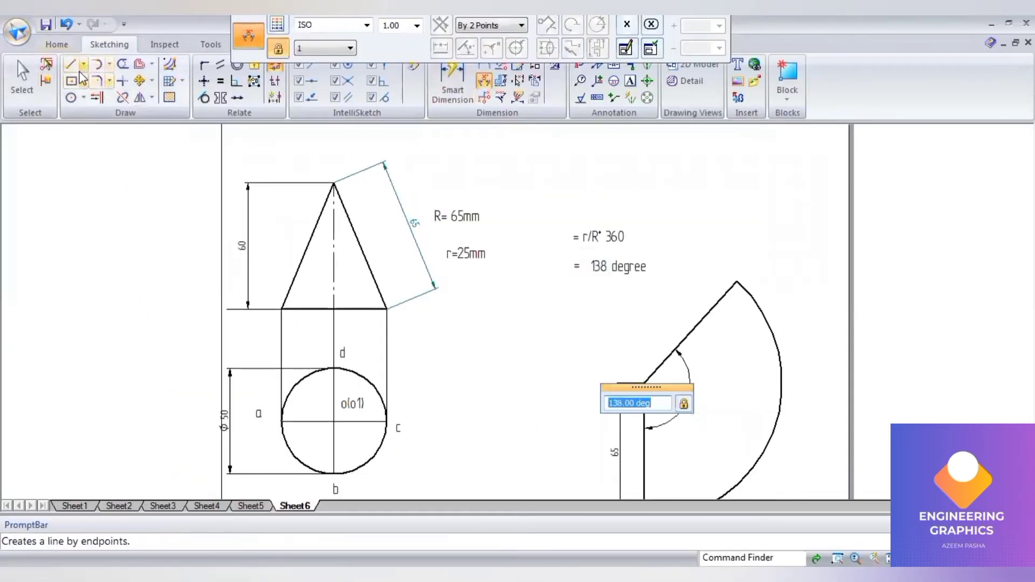
left_click(399, 29)
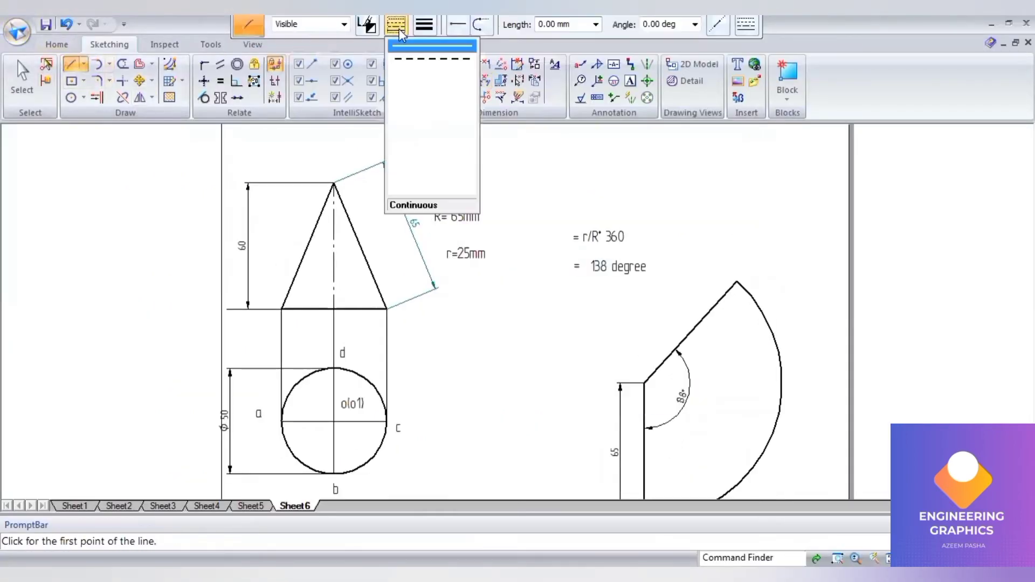
left_click(404, 71)
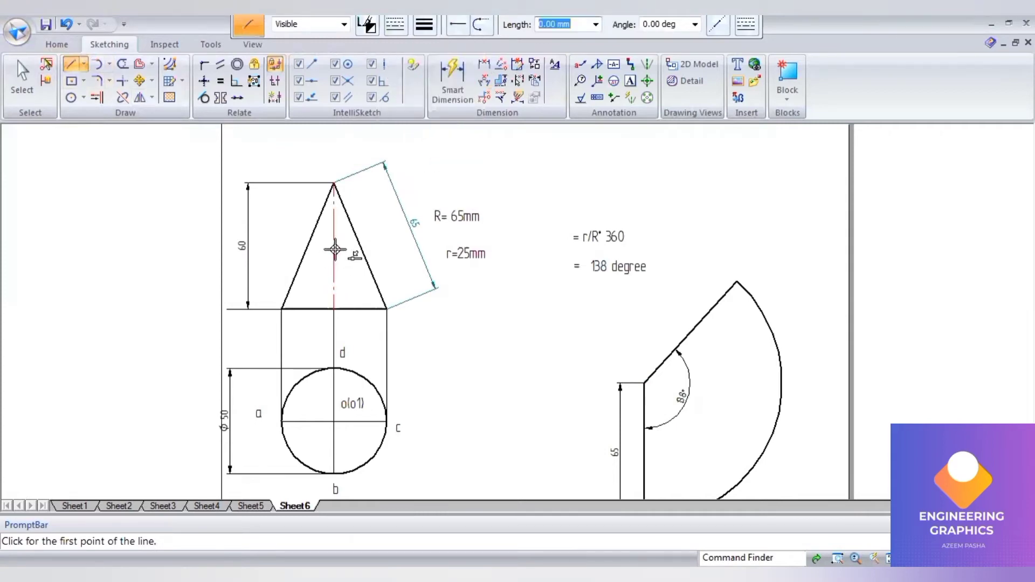
left_click(334, 245)
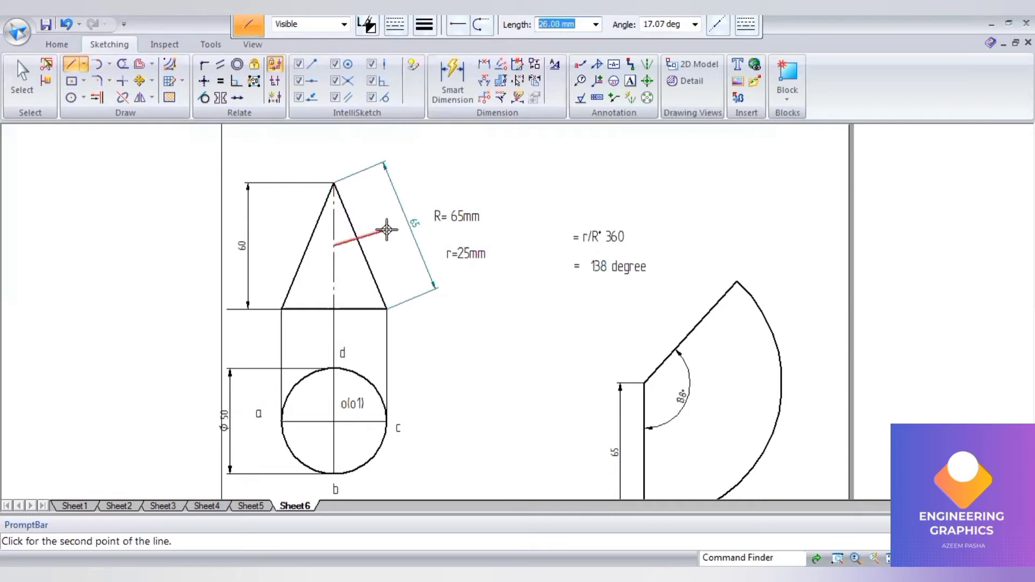
left_click(668, 25)
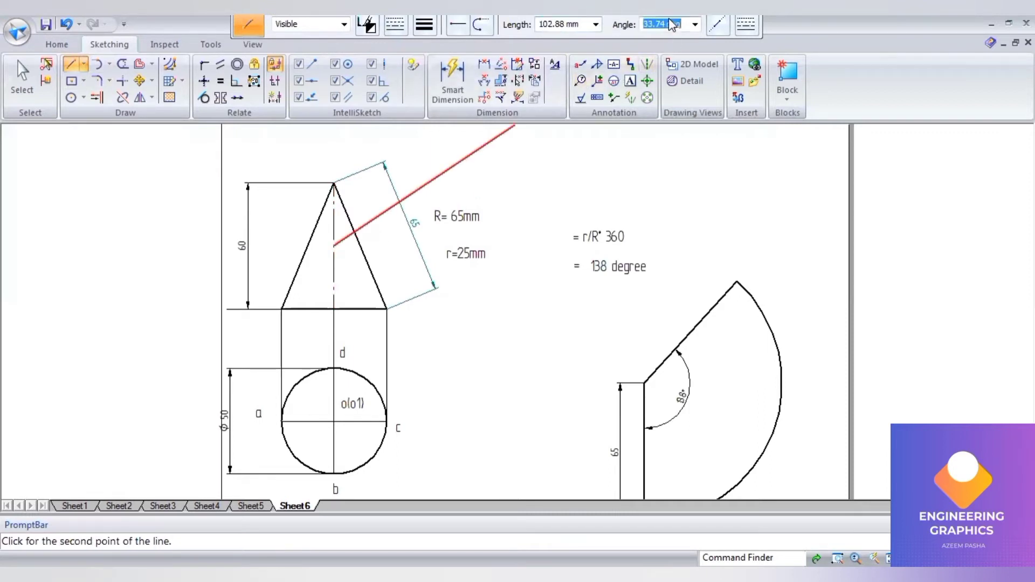
type("45")
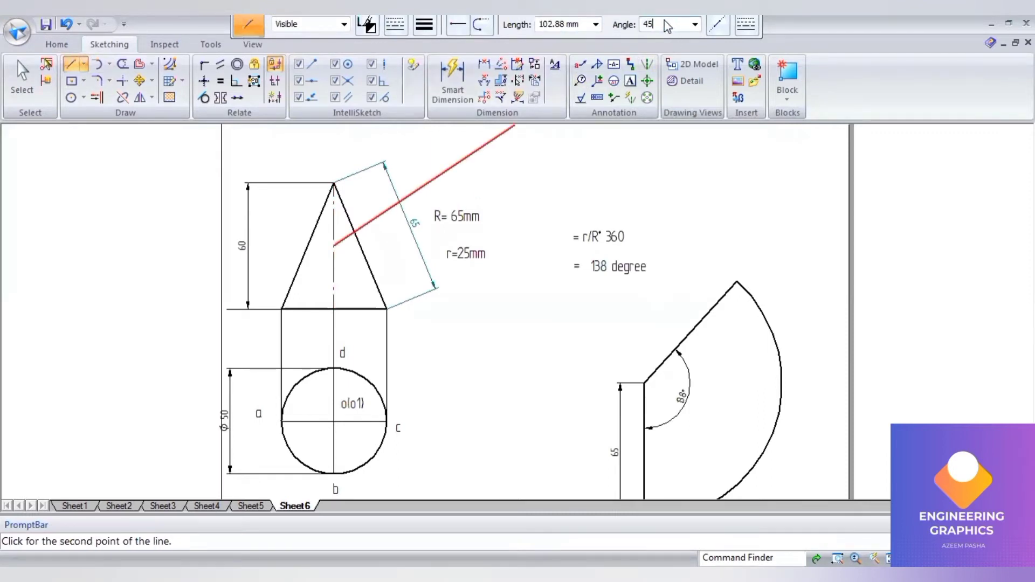
key("Tab")
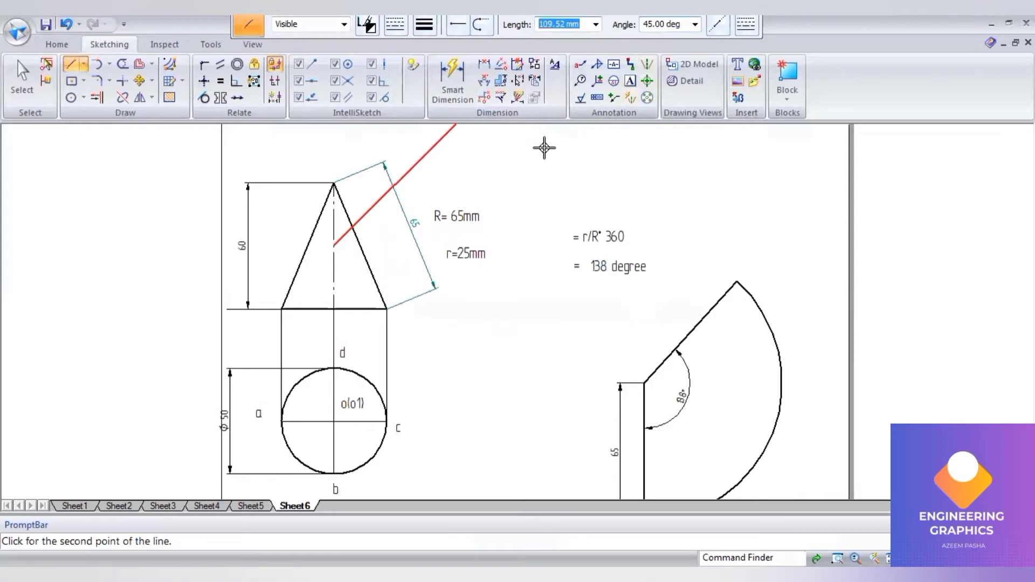
left_click(409, 222)
Extend the inclined section line to the cone's left slant edge, and recheck the cone question in the Acrobat Reader PDF
left_click(97, 97)
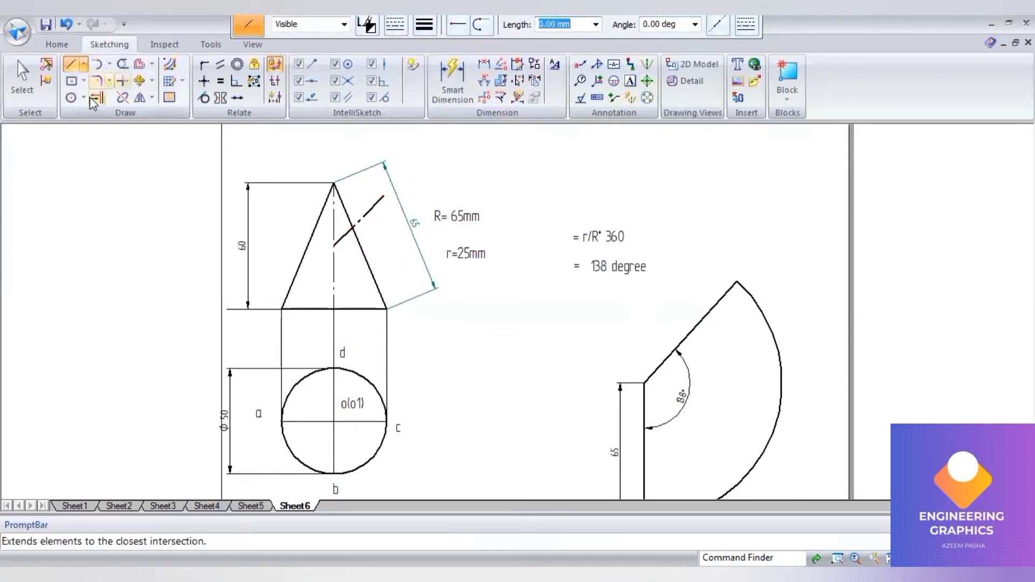
left_click(346, 234)
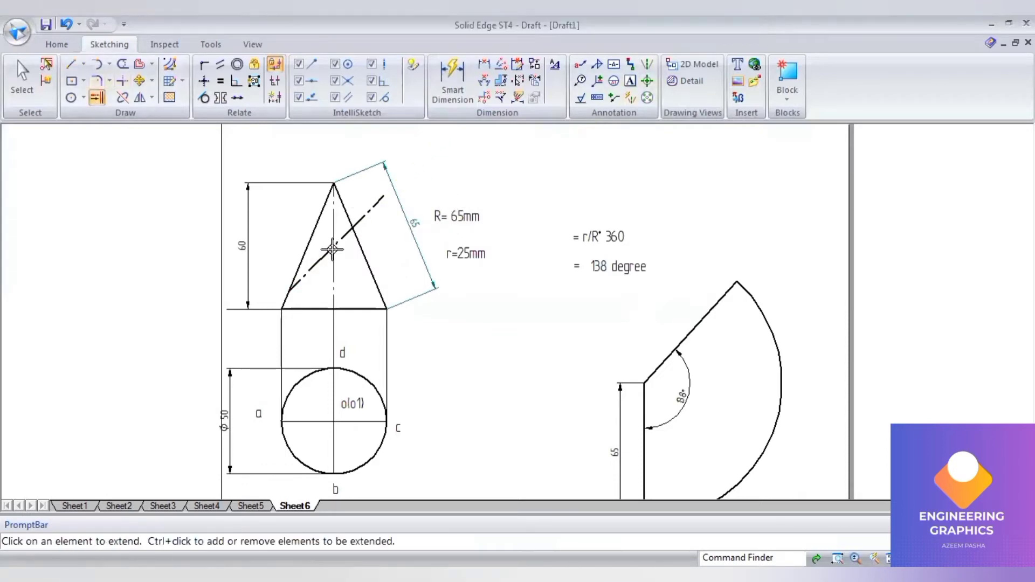
left_click(334, 293)
scroll(335, 296, "up", 1)
left_click(335, 296)
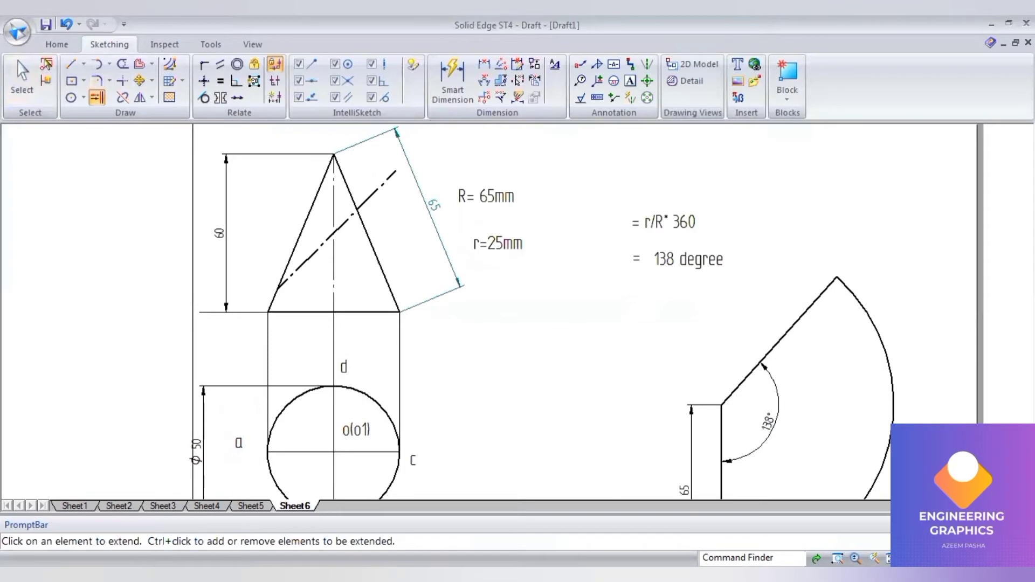
key("alt+Tab")
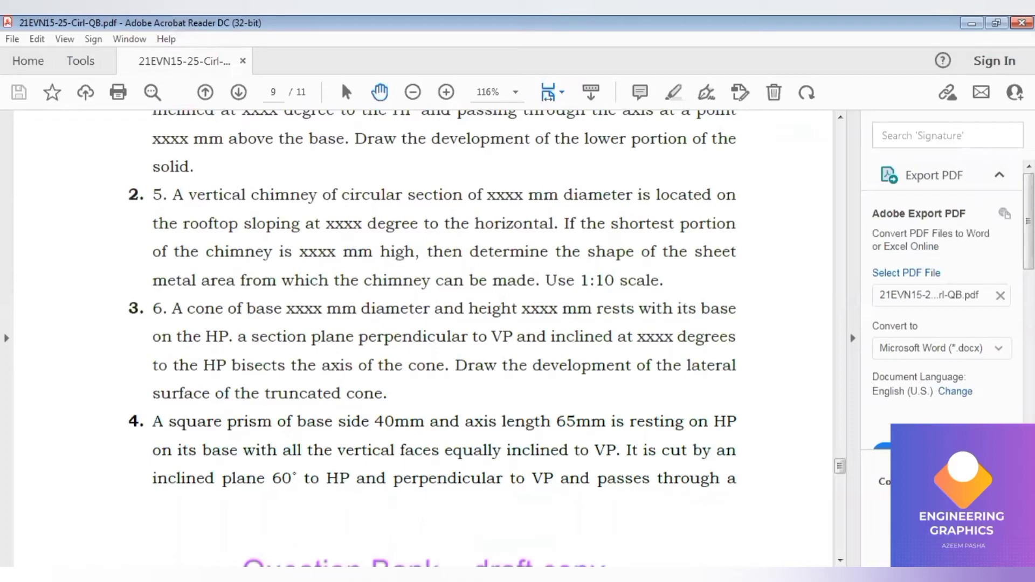
key("alt+Tab")
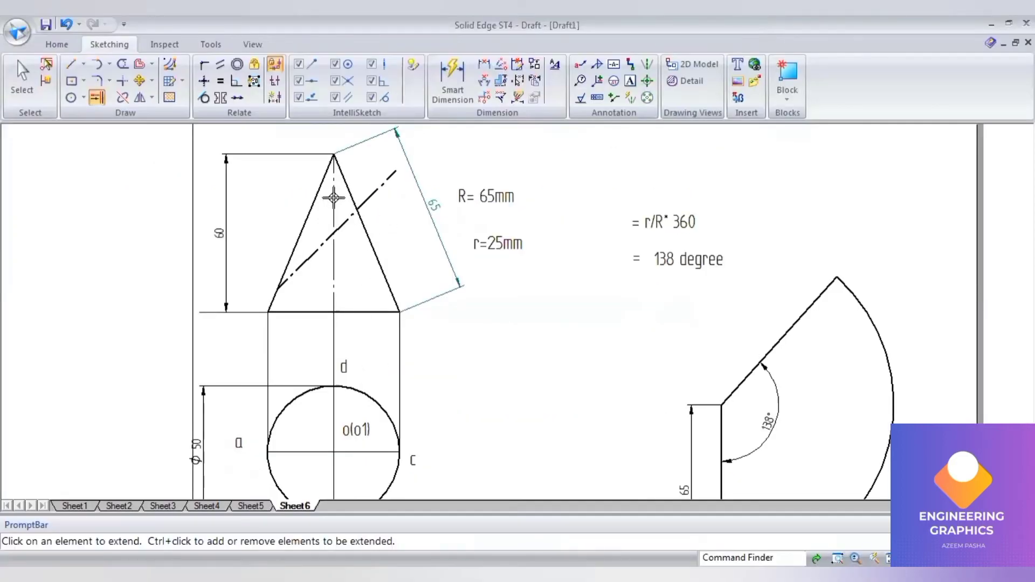
Split the cone's axis and both slant edges where the inclined section line crosses them
left_click(122, 97)
left_click(334, 208)
left_click(334, 226)
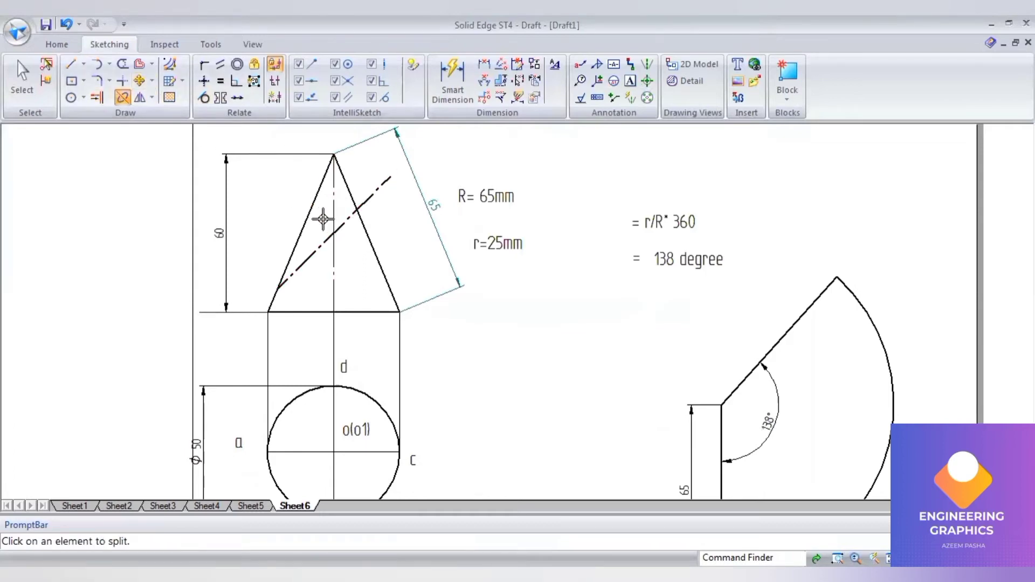
left_click(305, 221)
left_click(274, 286)
left_click(348, 189)
left_click(357, 210)
Apply a thinner line width to the slant-edge and axis segments above the section line
left_click(30, 89)
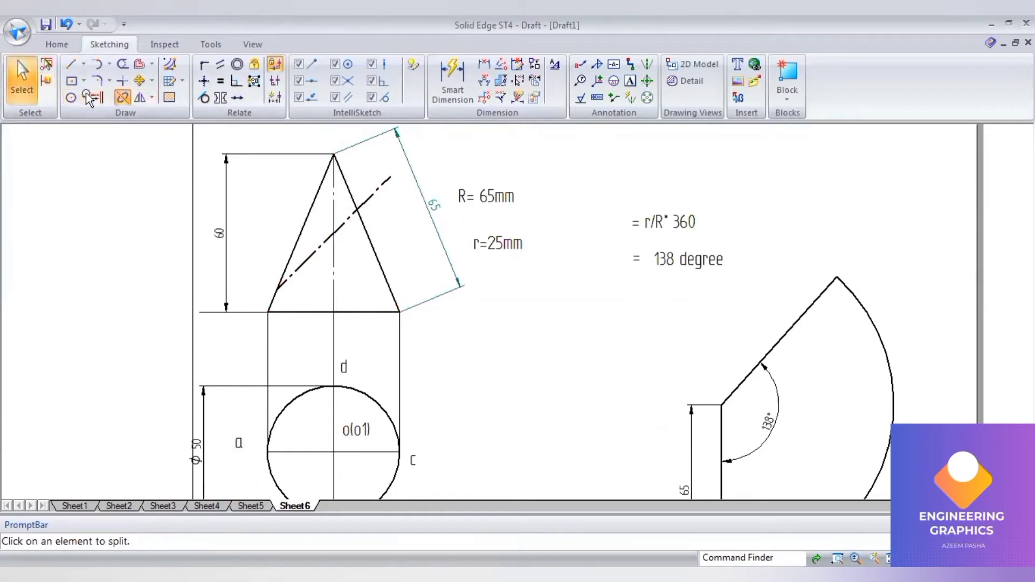
left_click(309, 206, "ctrl")
left_click(334, 203, "ctrl")
left_click(349, 193, "ctrl")
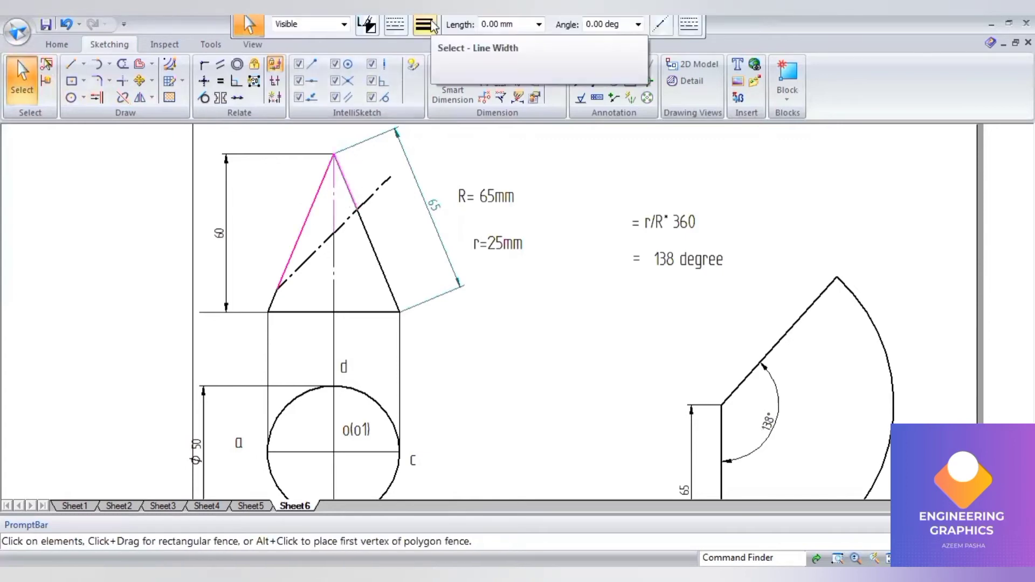
left_click(429, 36)
left_click(427, 43)
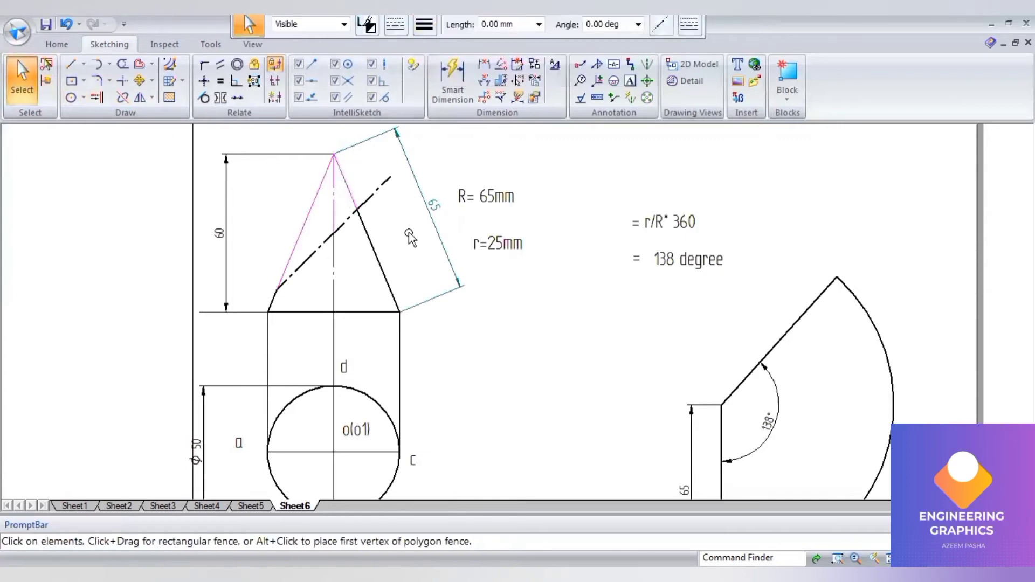
left_click(406, 228)
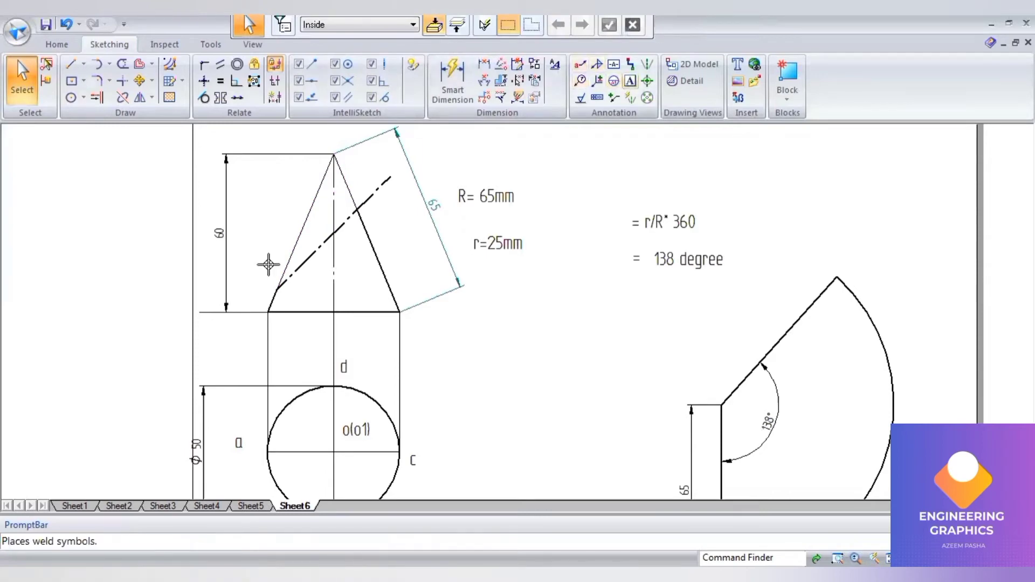
Label the section line's crossings with the left slant edge and the axis as 1 and 2
left_click(268, 269)
type("1")
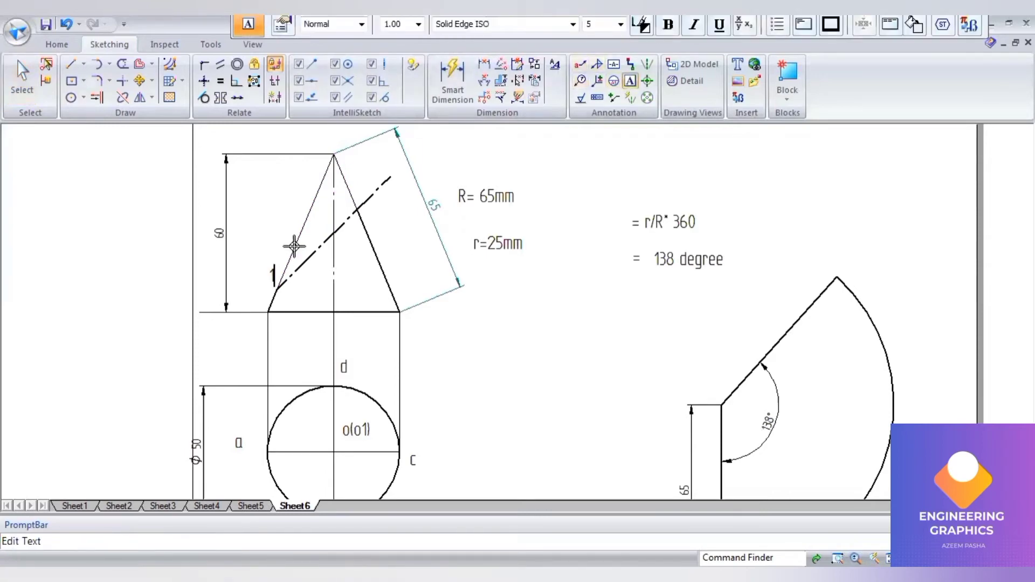
left_click(326, 209)
type("2")
Undo the placement of the point labels 1 and 2 on the cone's front view
left_click(65, 24)
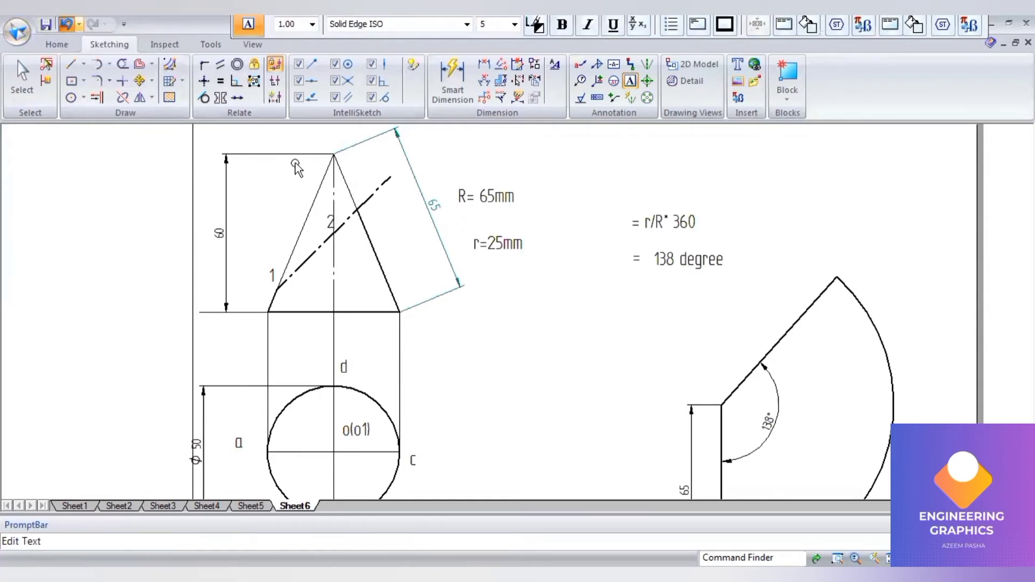
key("Escape")
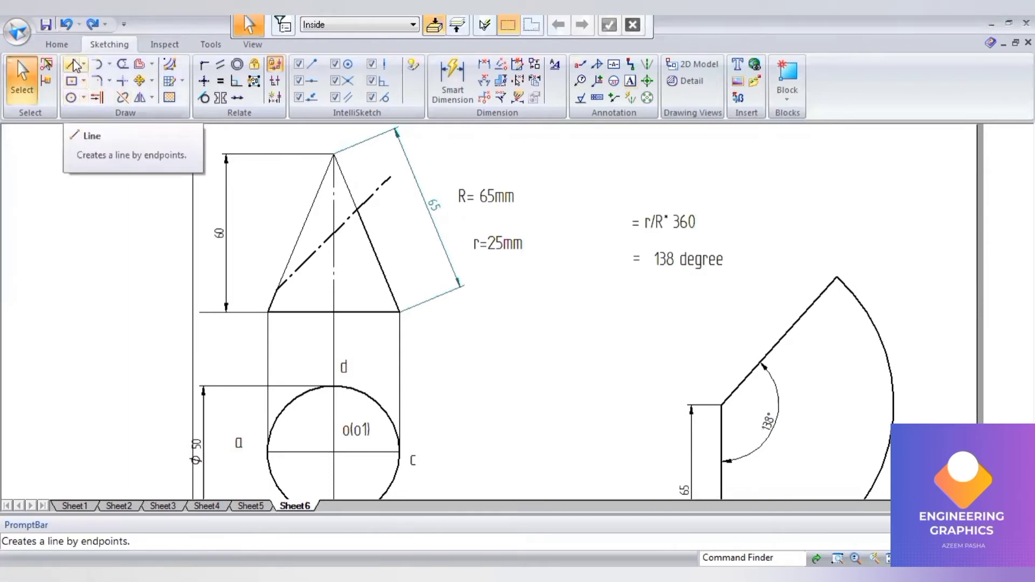
Draw horizontal lines to the right slant edge from the section line's crossings with the left slant edge and the axis
left_click(76, 66)
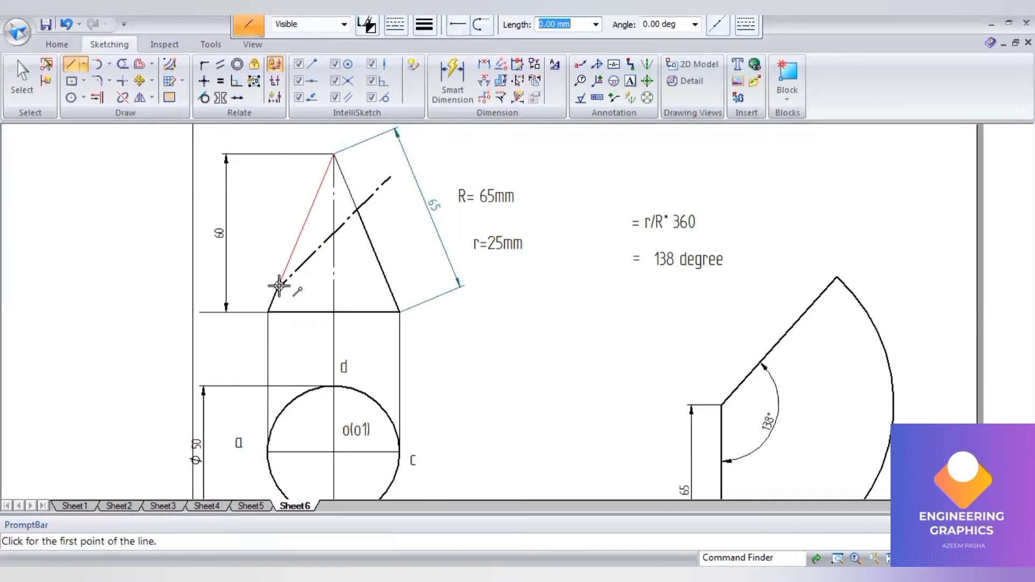
left_click(278, 287)
left_click(391, 289)
right_click(334, 234)
left_click(334, 233)
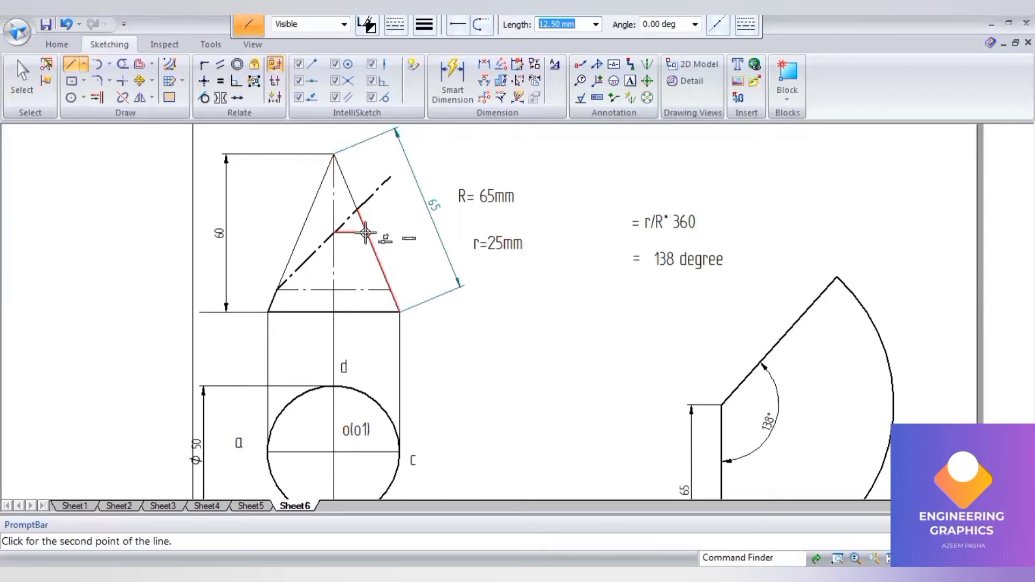
left_click(367, 234)
Change the two horizontal lines inside the cone's front view to a solid line type
left_click(23, 70)
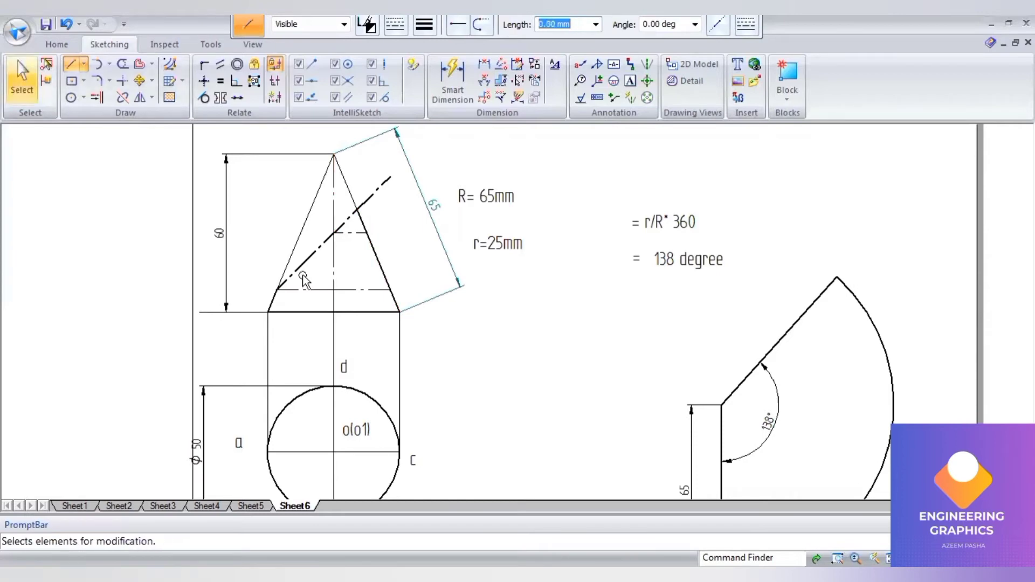
left_click(333, 290)
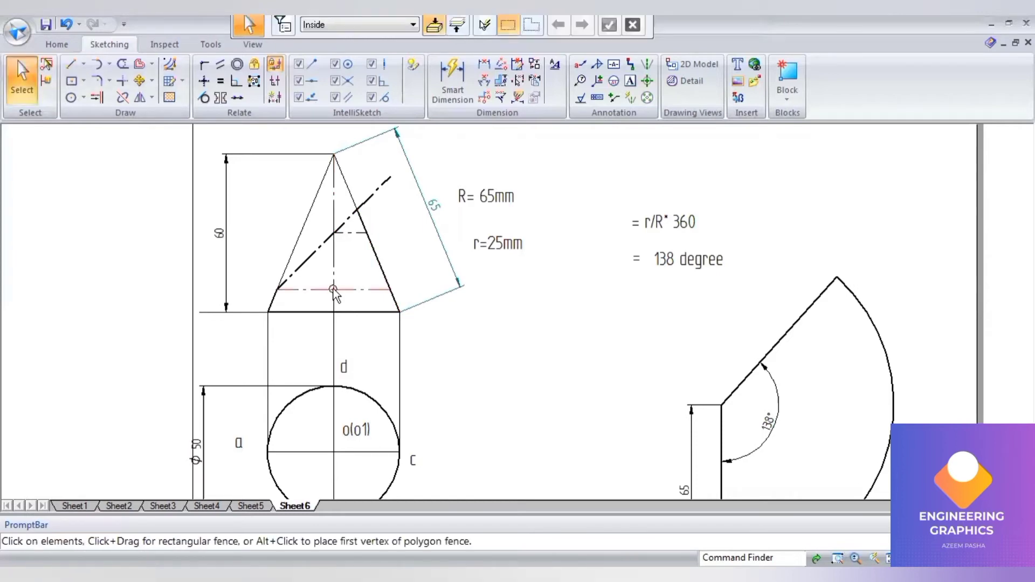
left_click(352, 233)
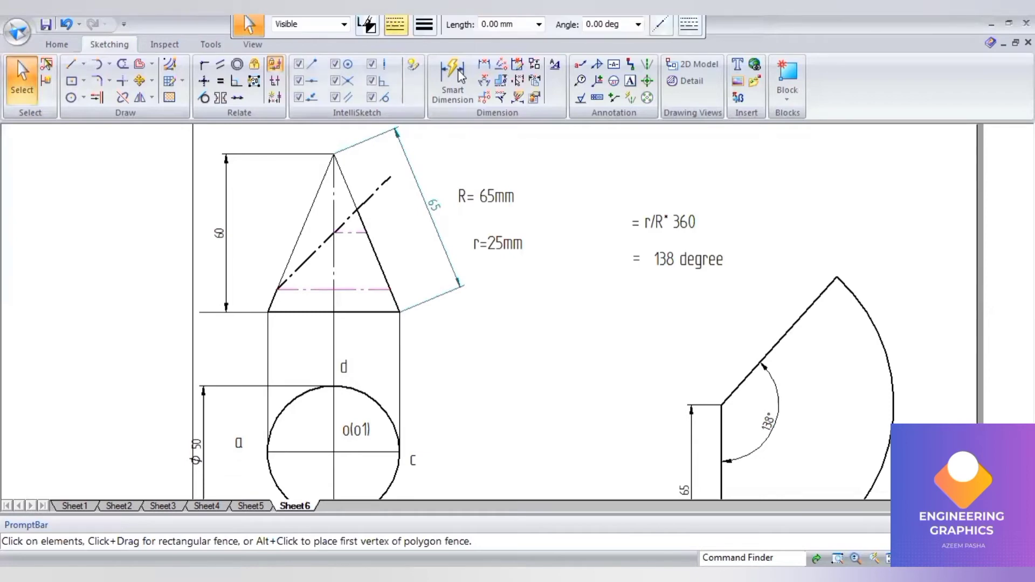
Label both ends of the lower horizontal line 1, both ends of the upper one 2, and the section line's right-edge crossing 3
left_click(630, 81)
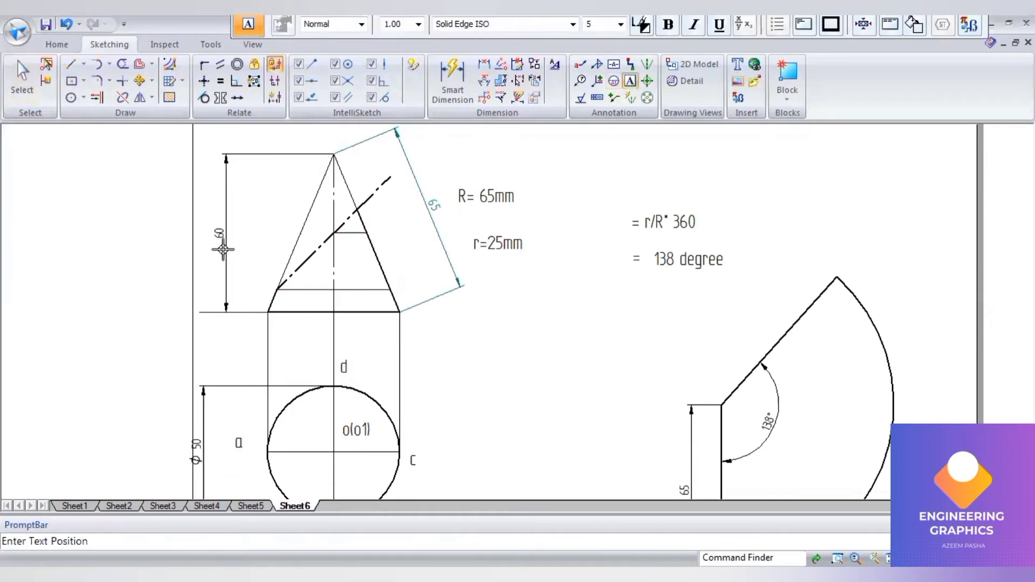
left_click(259, 274)
type("1")
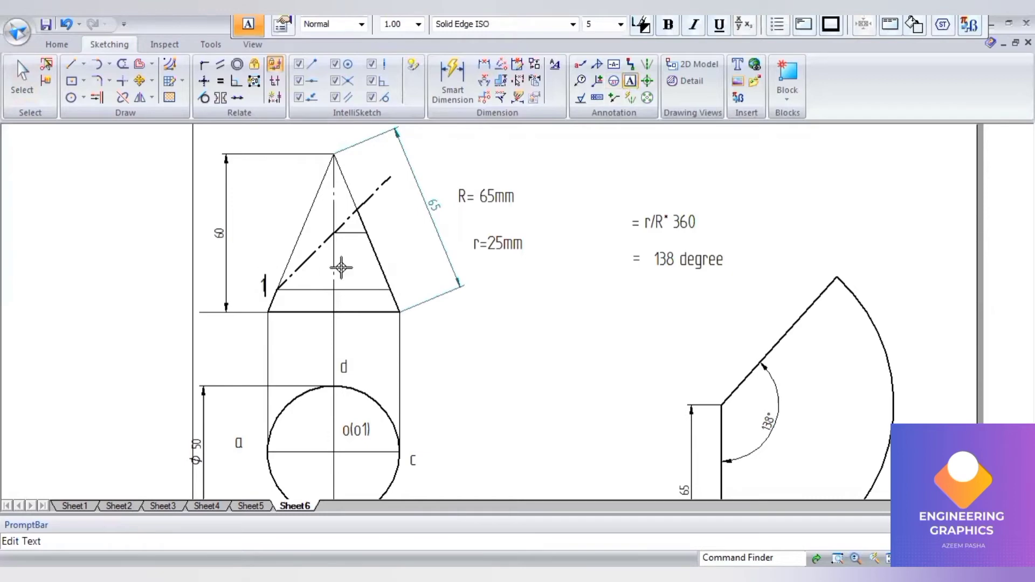
left_click(399, 278)
type("1")
left_click(322, 217)
type("2")
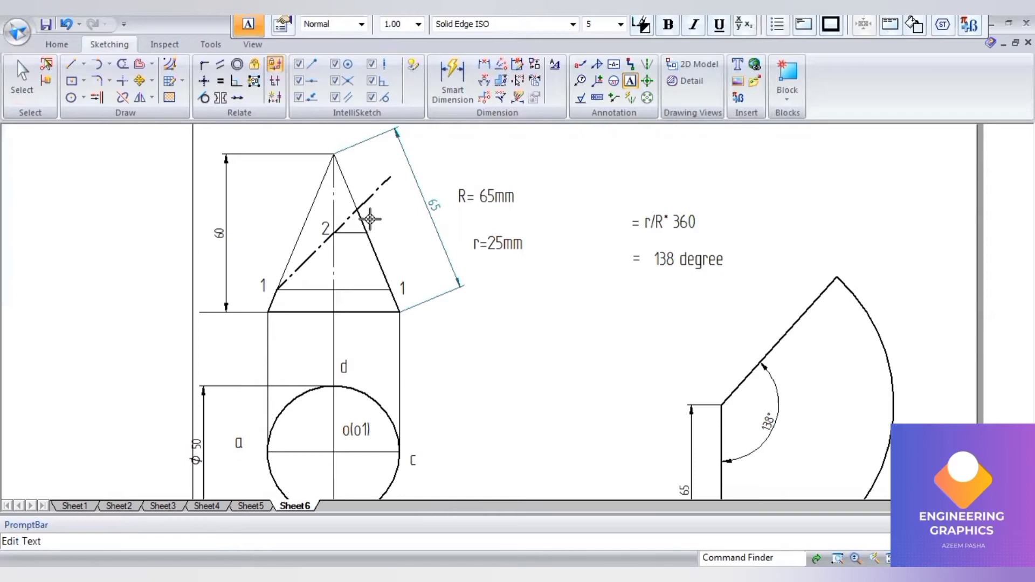
left_click(357, 189)
type("3")
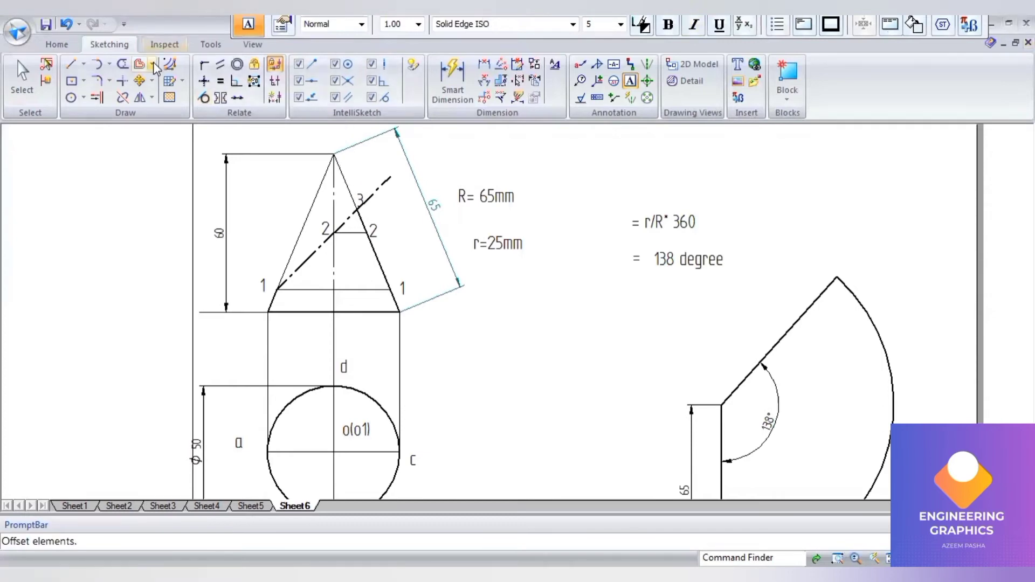
Dimension the slant distance from the cone's apex to point 1 on the right slant edge, by two points
left_click(482, 66)
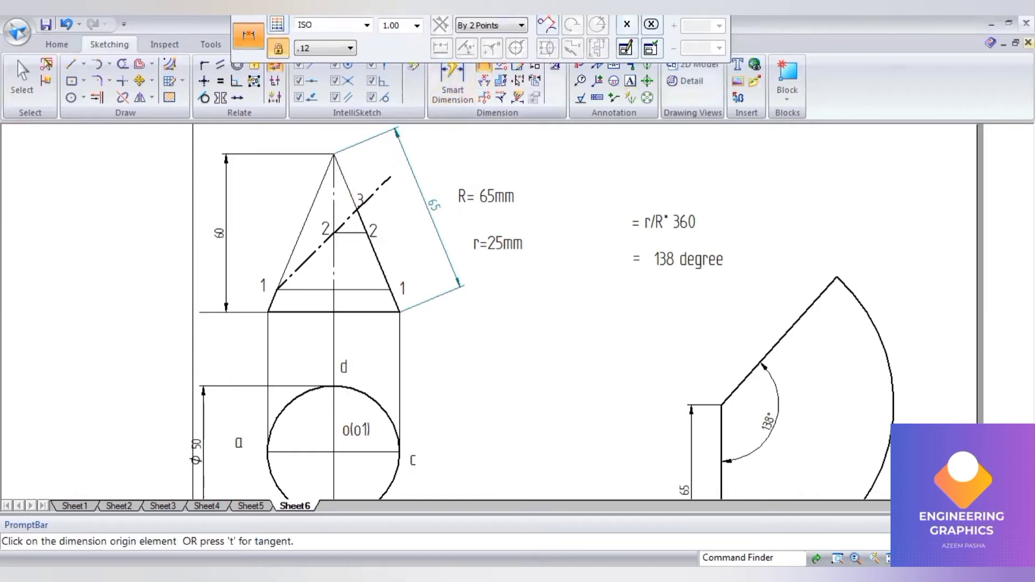
left_click(332, 155)
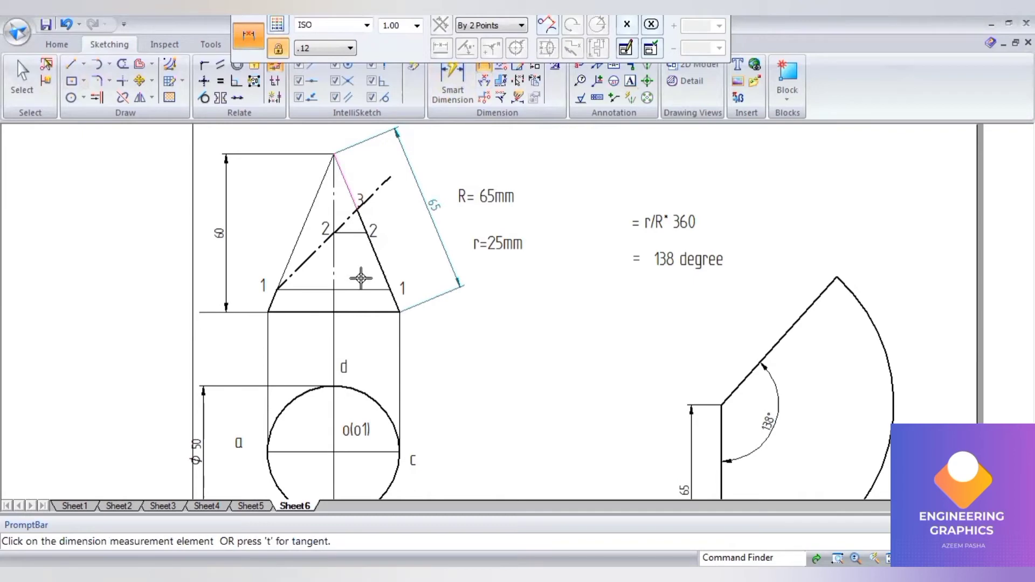
left_click(388, 292)
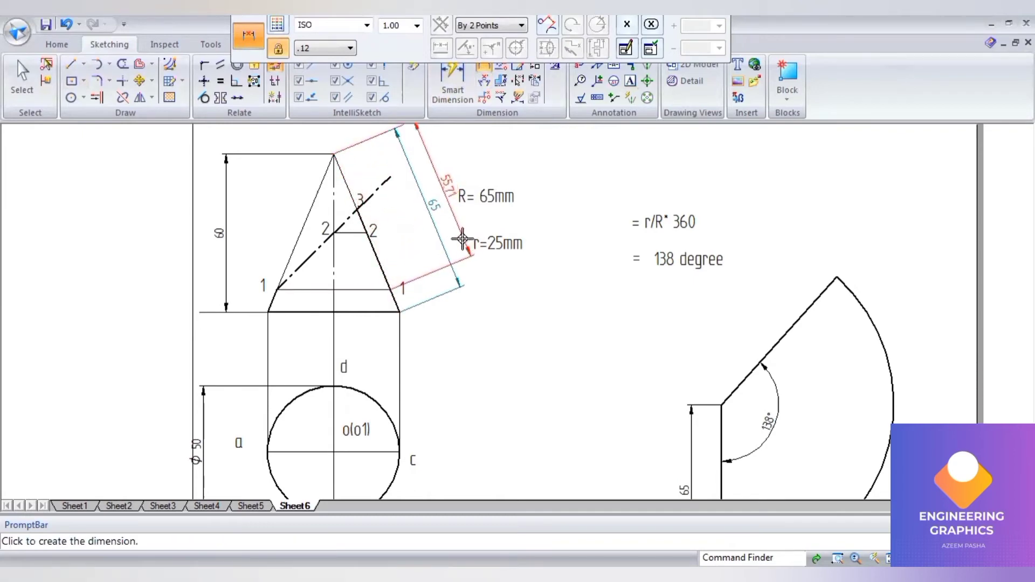
left_click(462, 239)
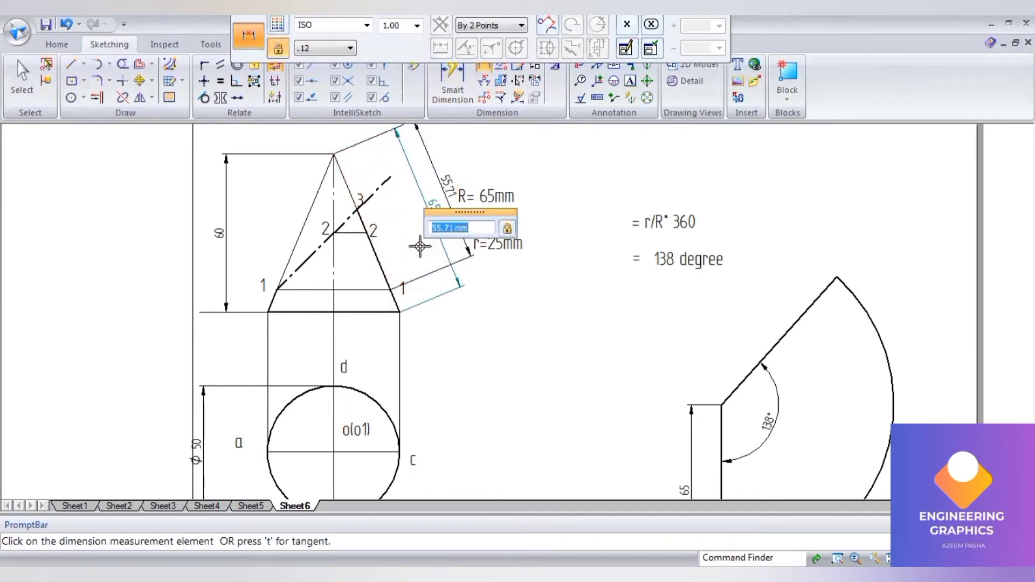
left_click(335, 157)
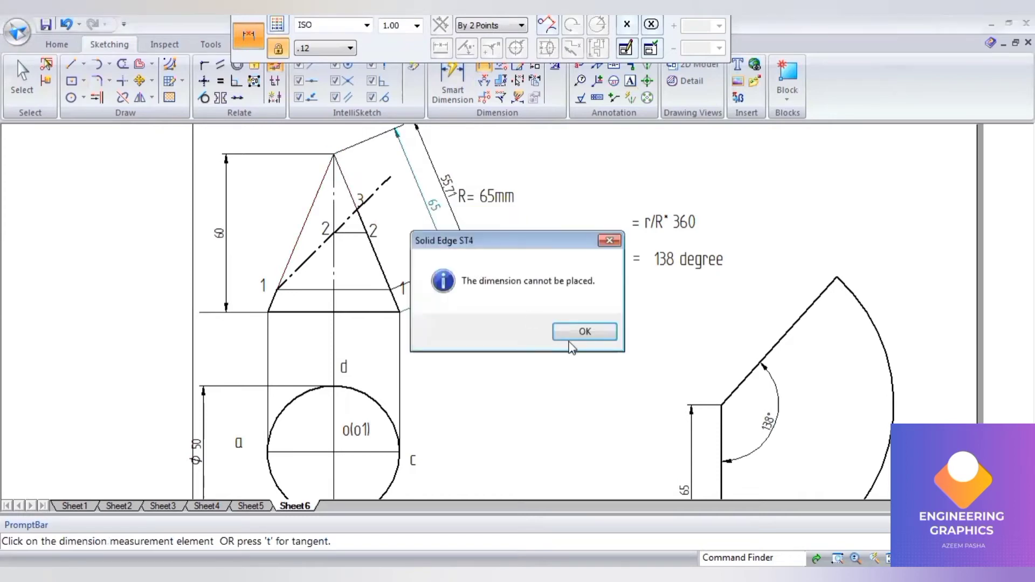
key("Return")
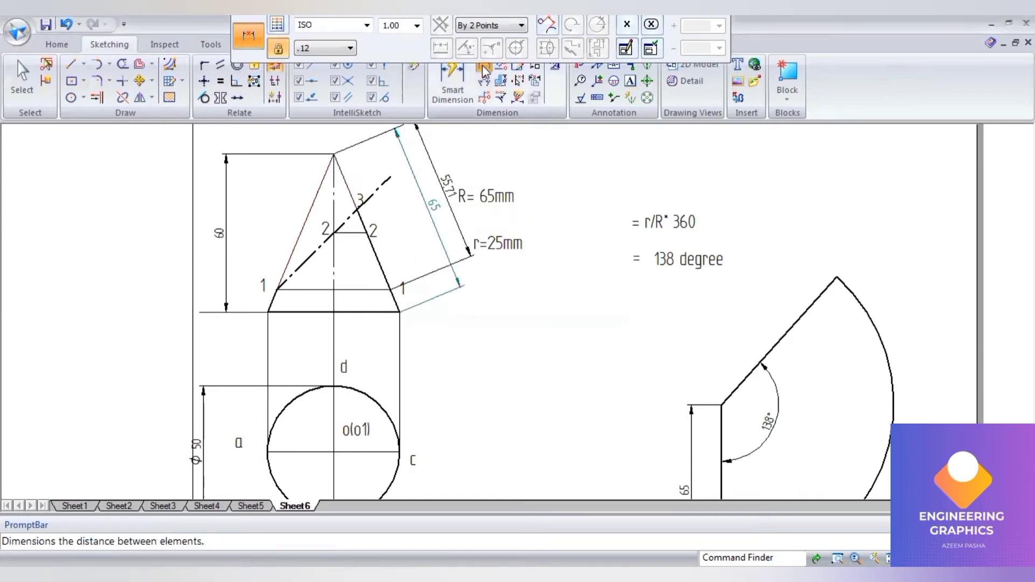
left_click(331, 151)
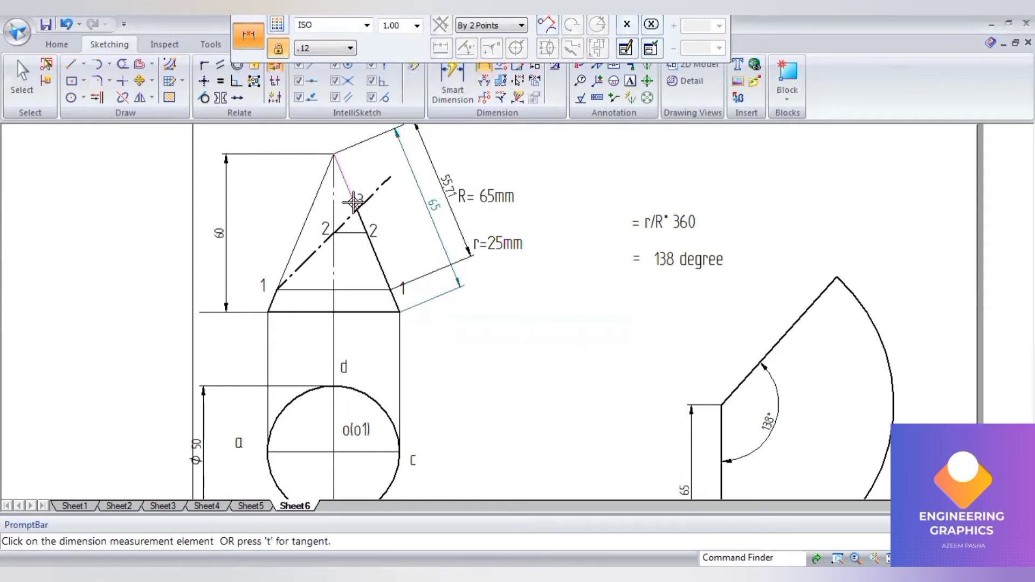
left_click(353, 232)
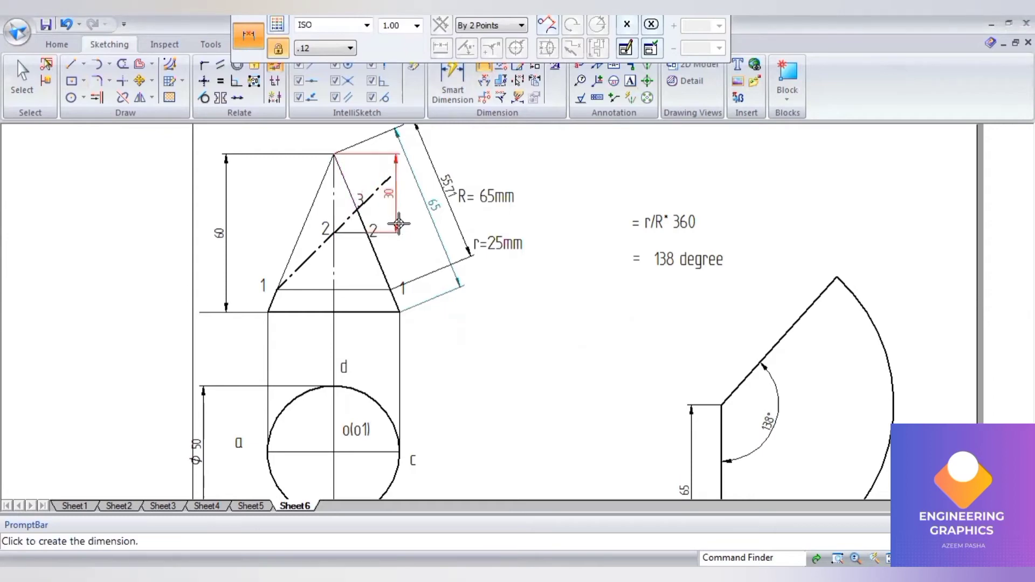
right_click(397, 195)
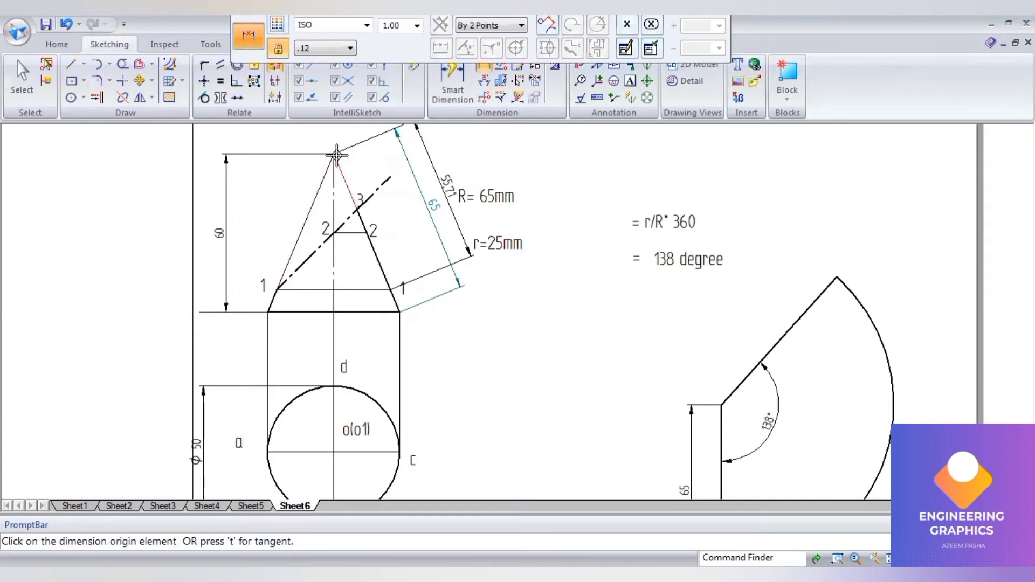
Dimension the slant distances from the cone's apex to point 2 and to point 3 on the right slant edge
left_click(331, 152)
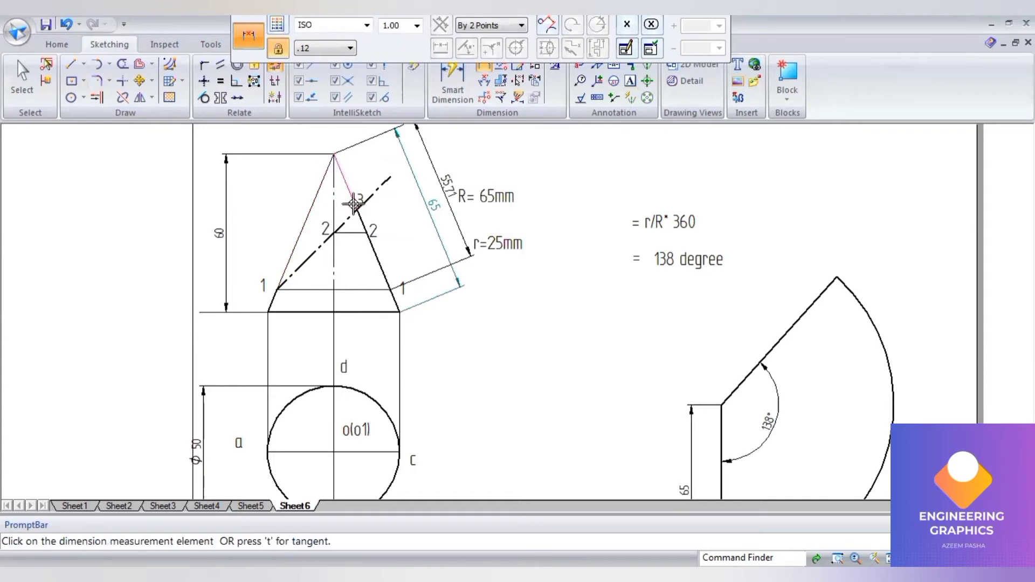
left_click(366, 231)
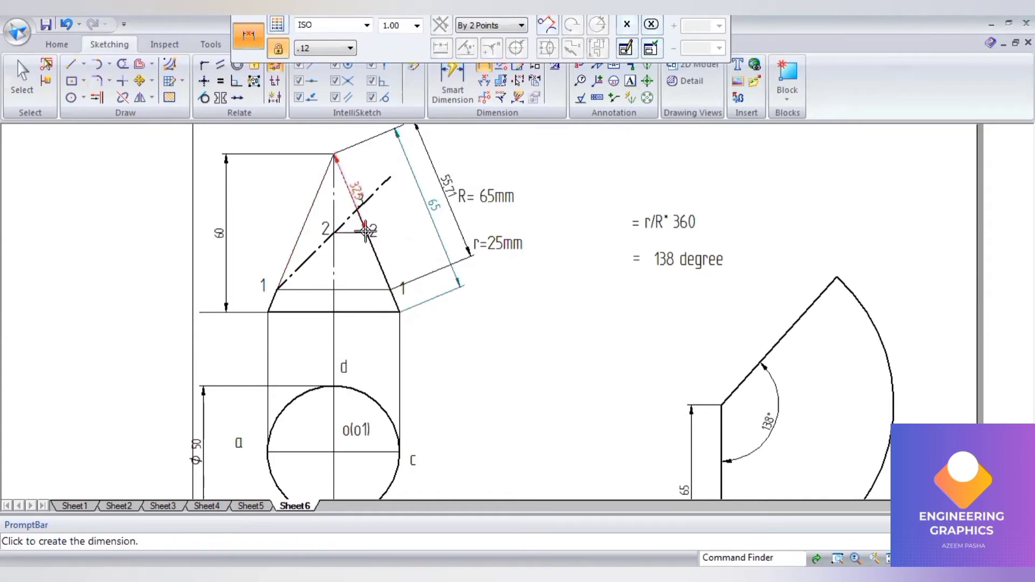
left_click(410, 203)
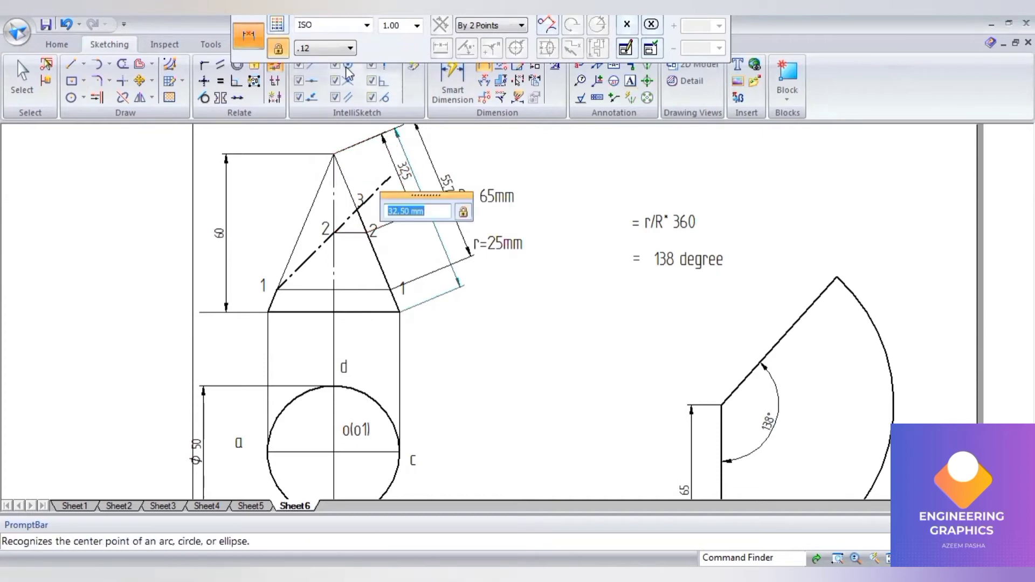
left_click(332, 150)
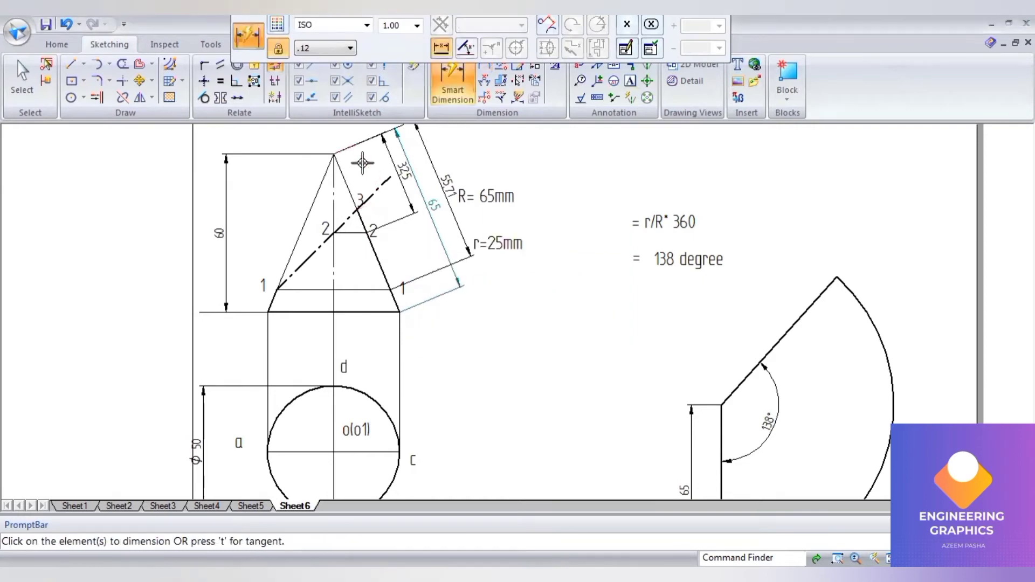
left_click(364, 162)
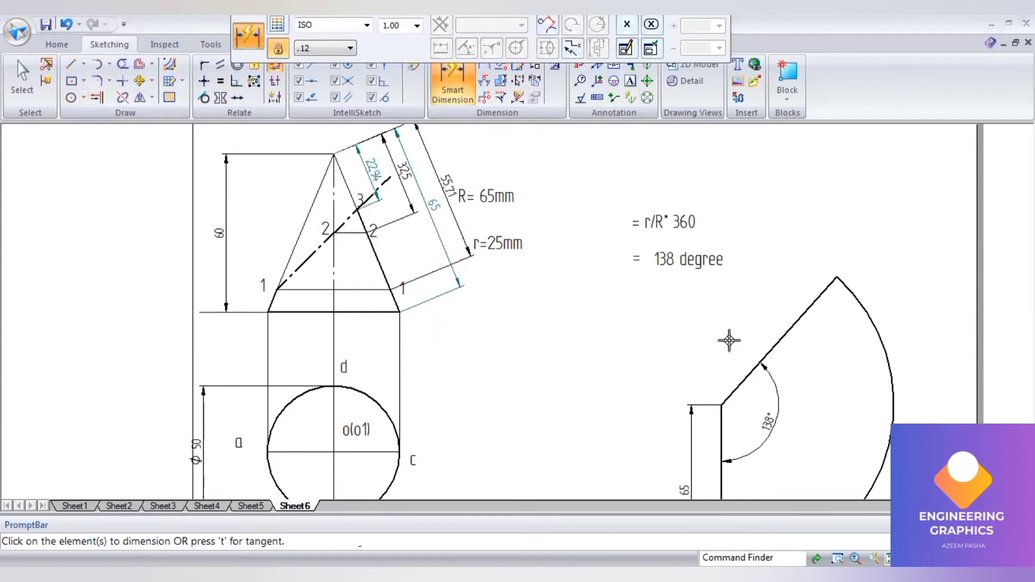
scroll(729, 340, "down", 1)
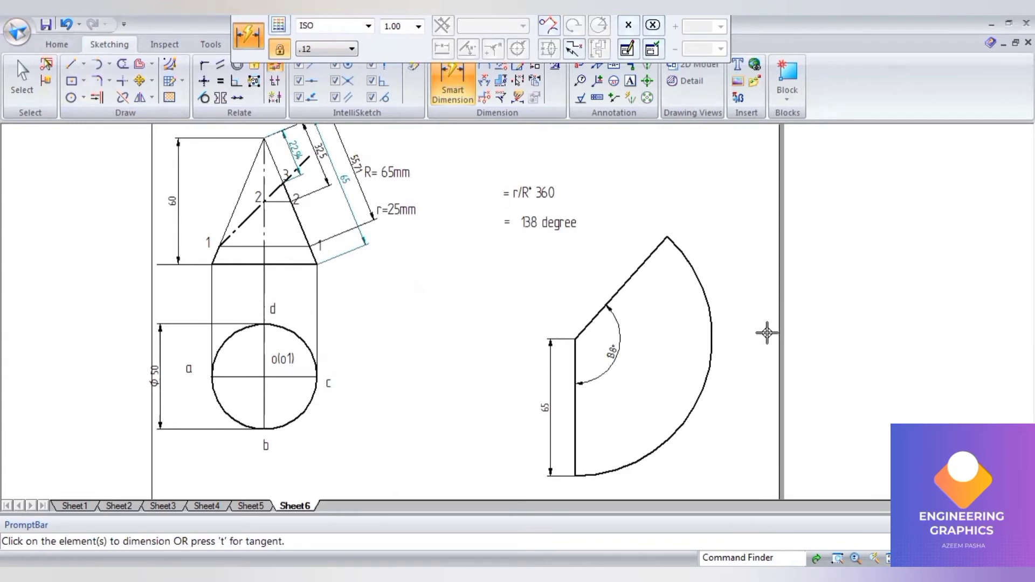
scroll(764, 333, "down", 1)
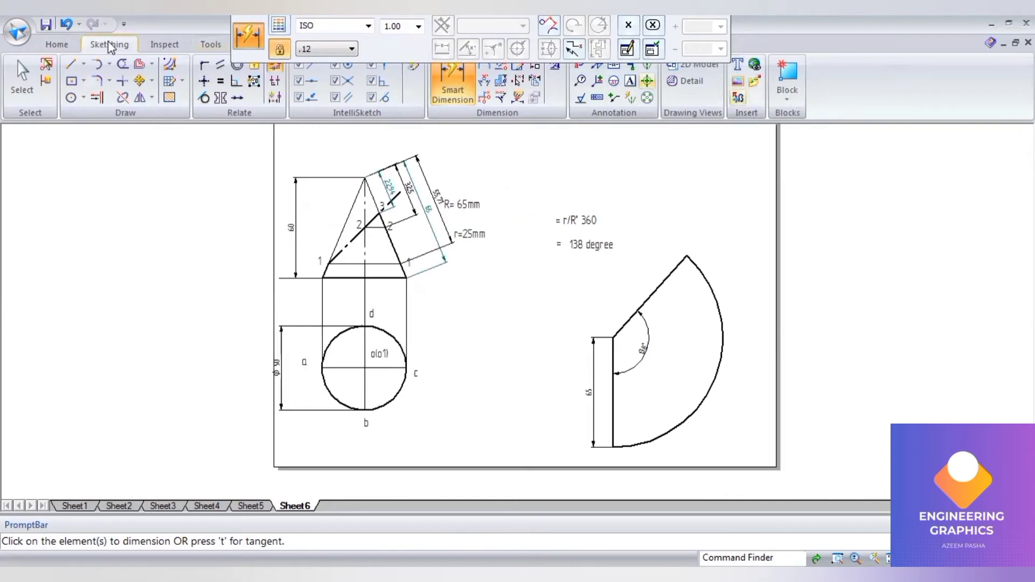
left_click(138, 66)
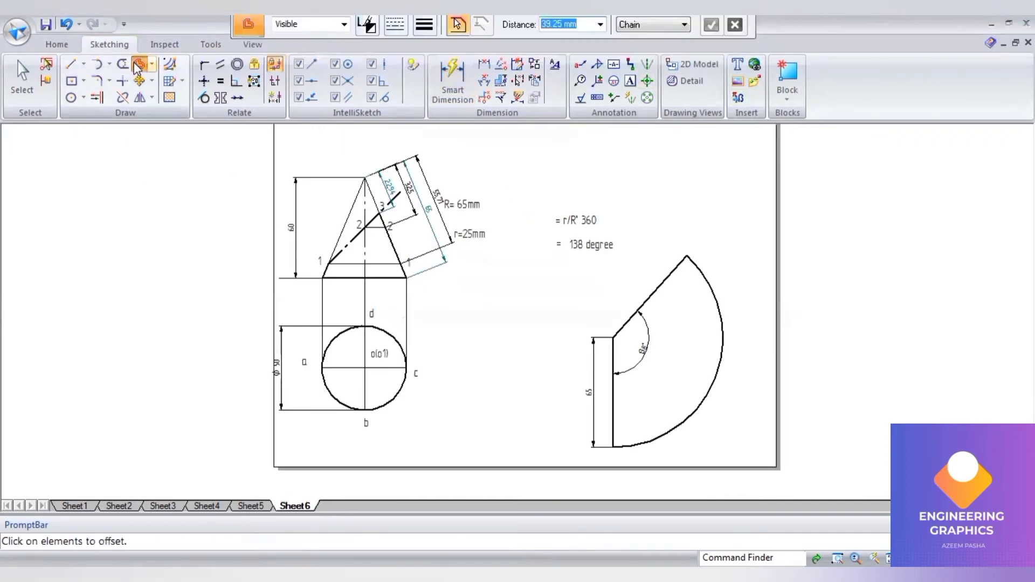
left_click(611, 386)
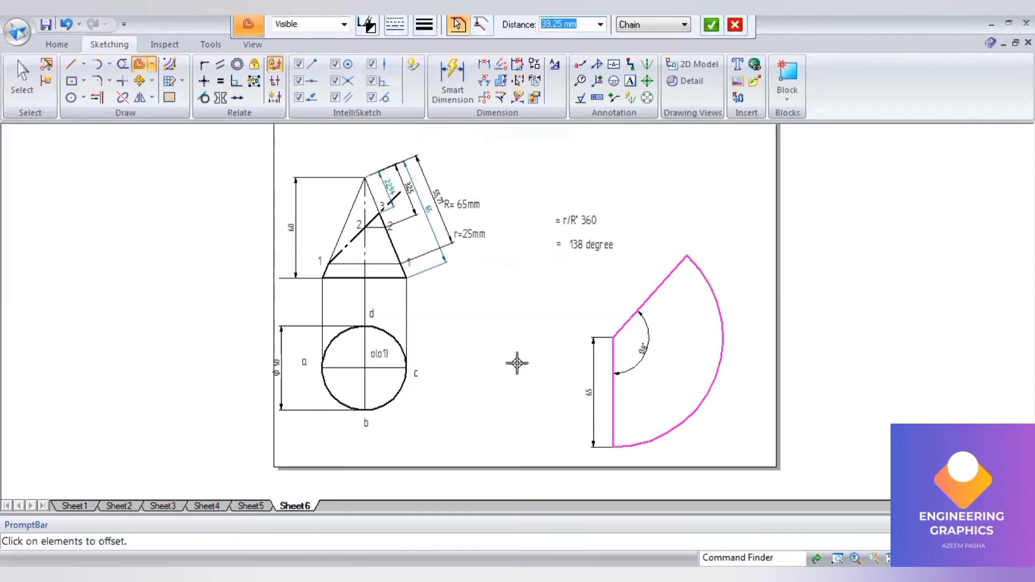
right_click(516, 363)
right_click(554, 392)
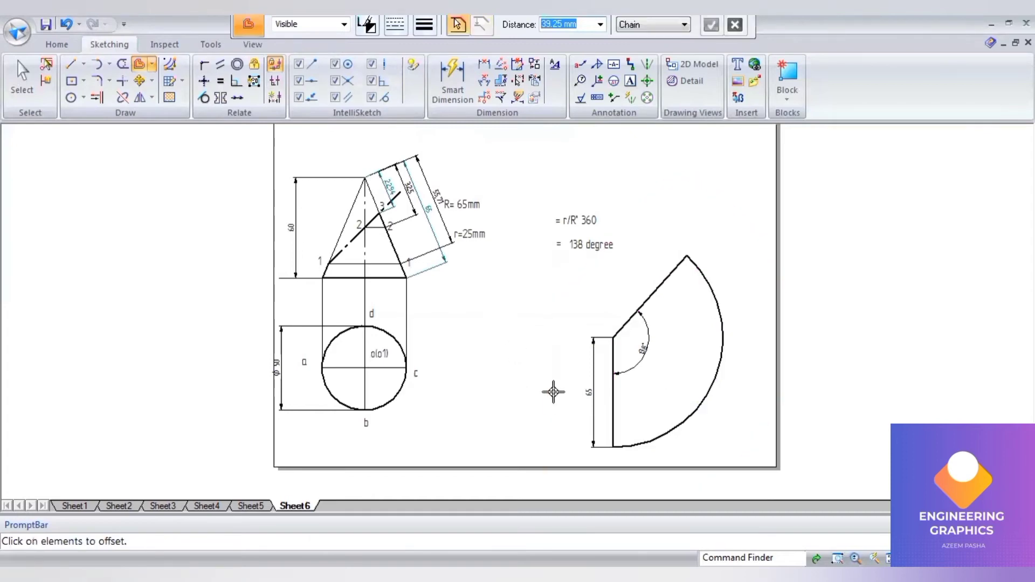
Draw a centre-point arc of about 50 mm radius and 32-degree sweep around the sector's apex
scroll(553, 392, "up", 1)
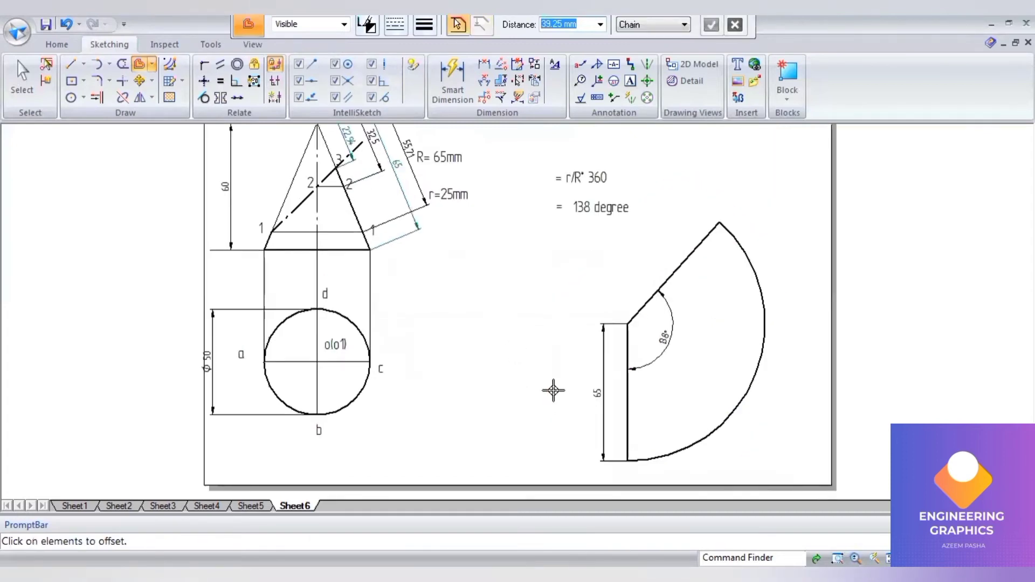
left_click(352, 205)
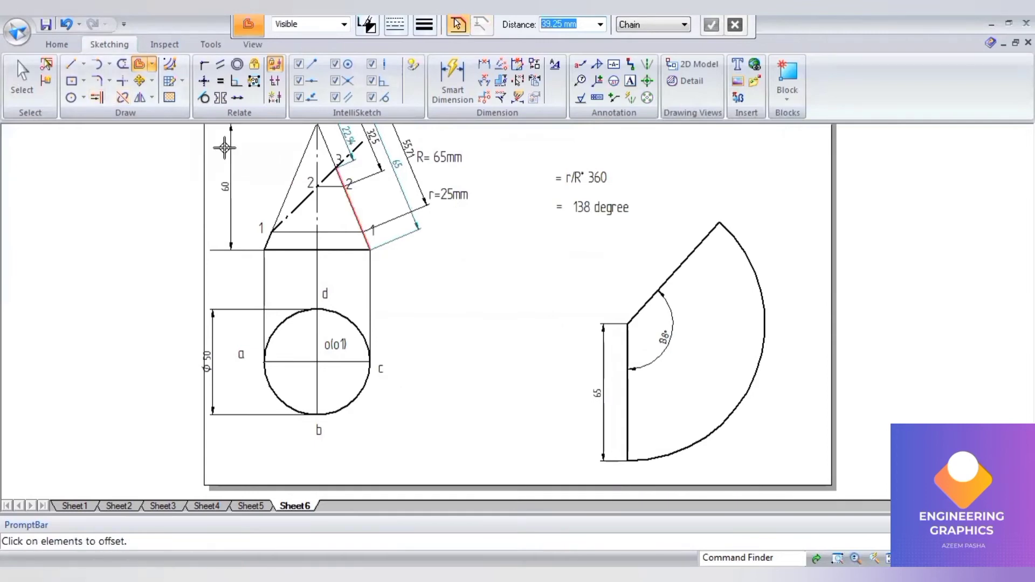
left_click(109, 64)
left_click(103, 114)
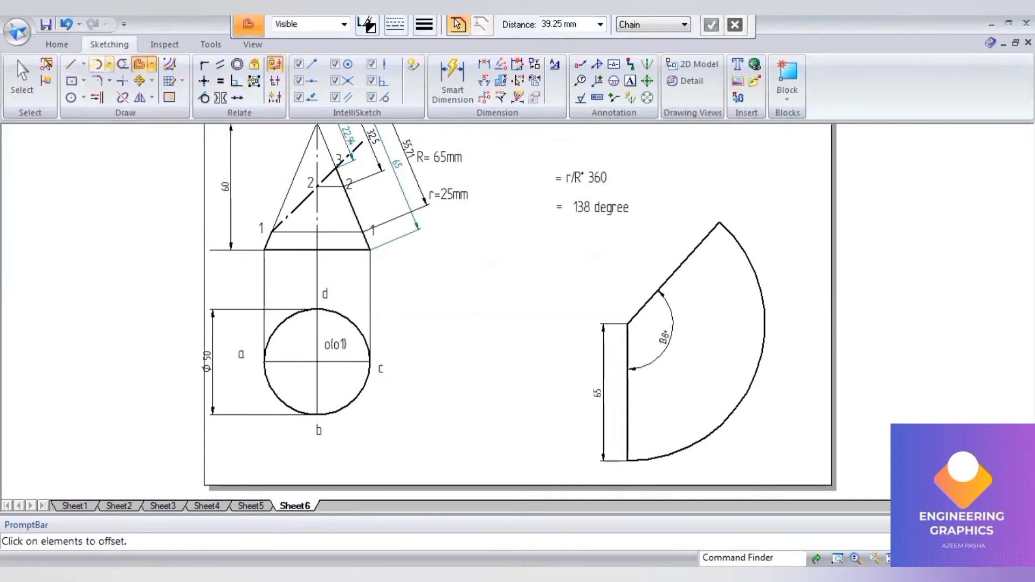
left_click(97, 64)
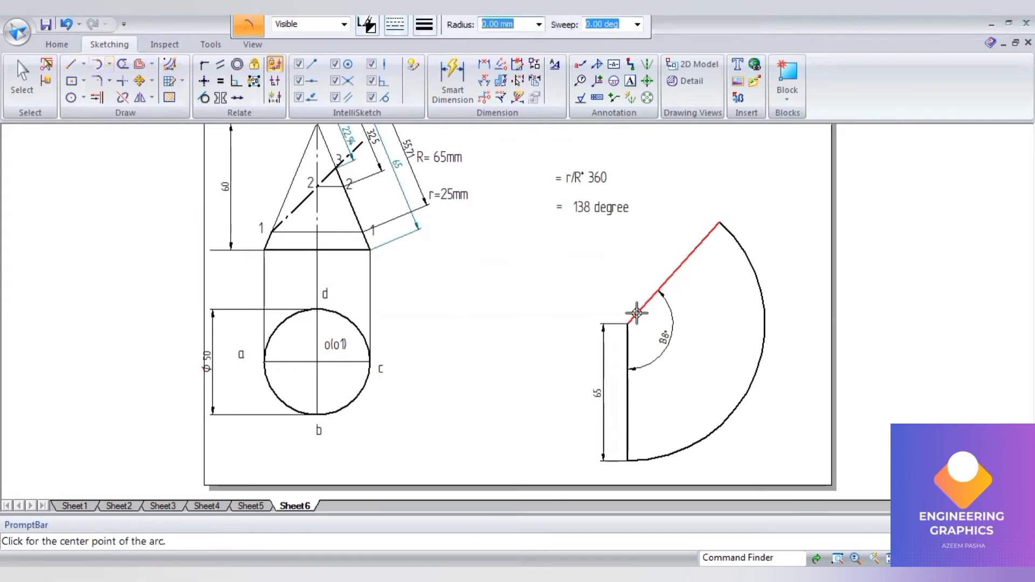
left_click(628, 323)
left_click(734, 322)
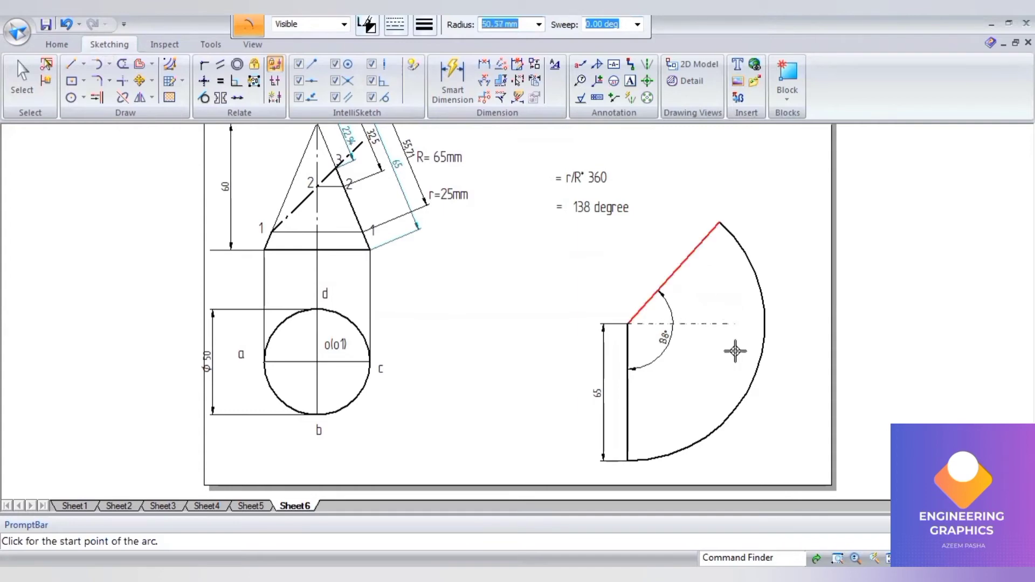
left_click(728, 383)
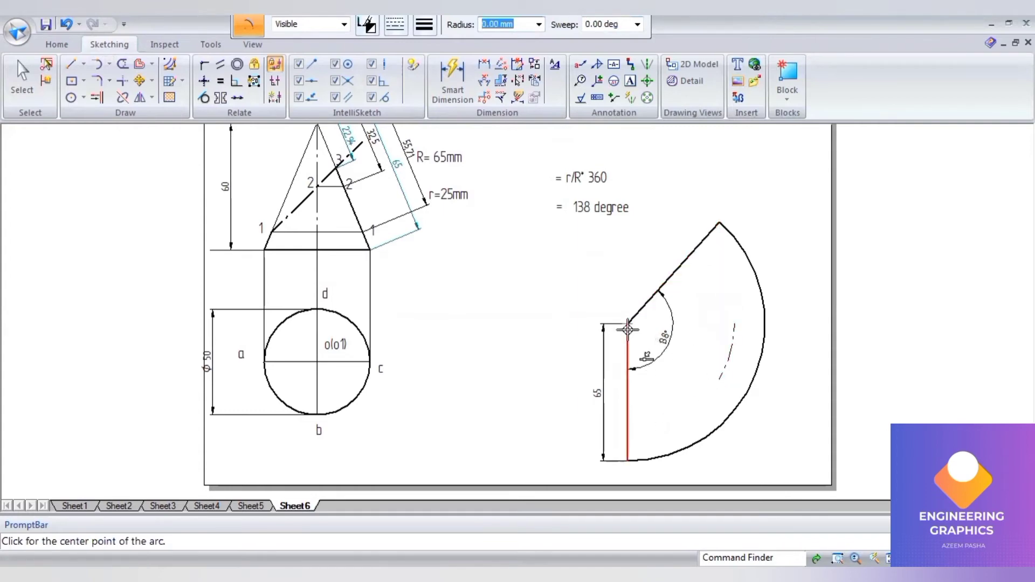
Abandon the second arc around the sector's apex and undo the dash-dot arc
left_click(627, 458)
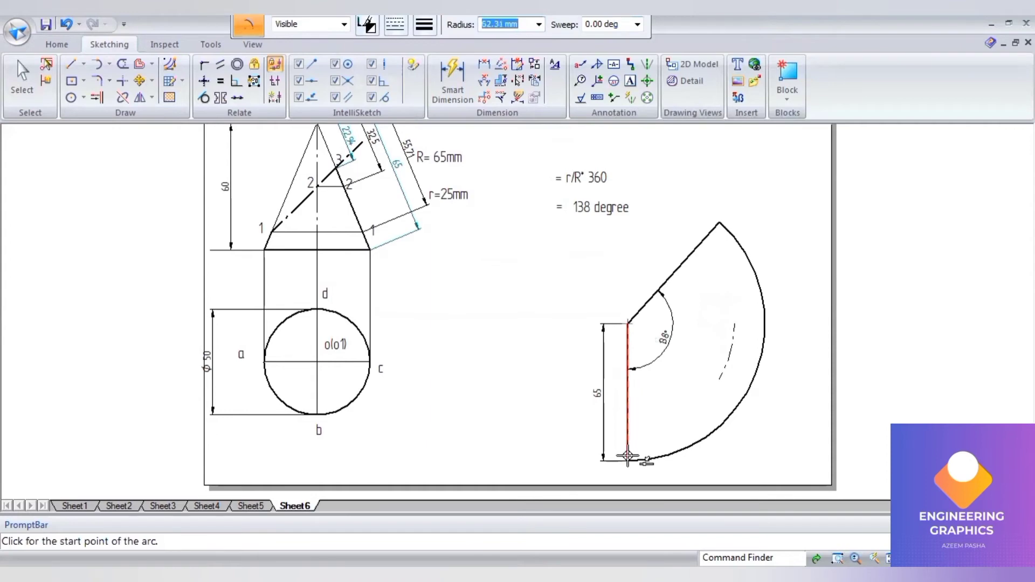
left_click(628, 456)
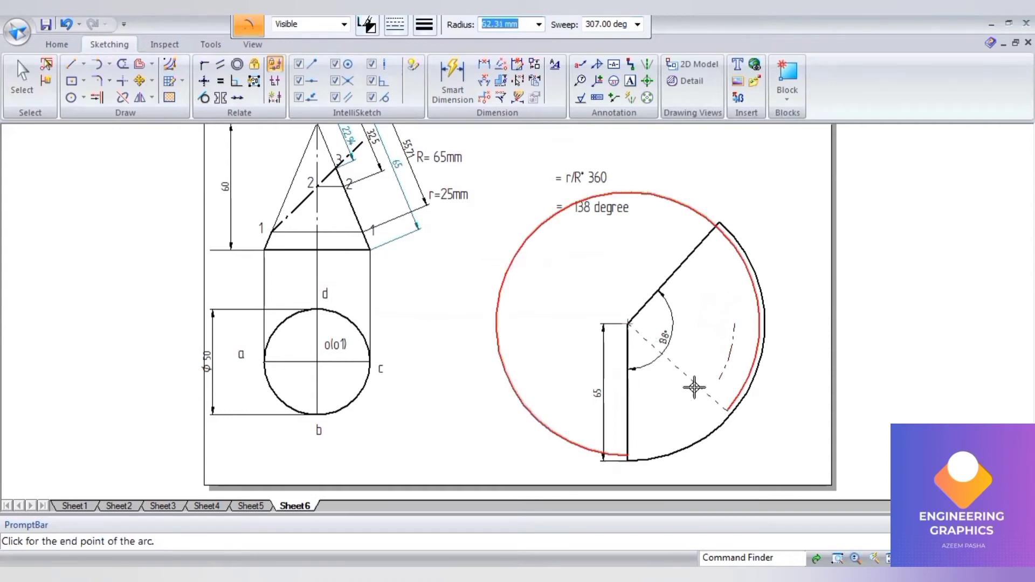
right_click(657, 358)
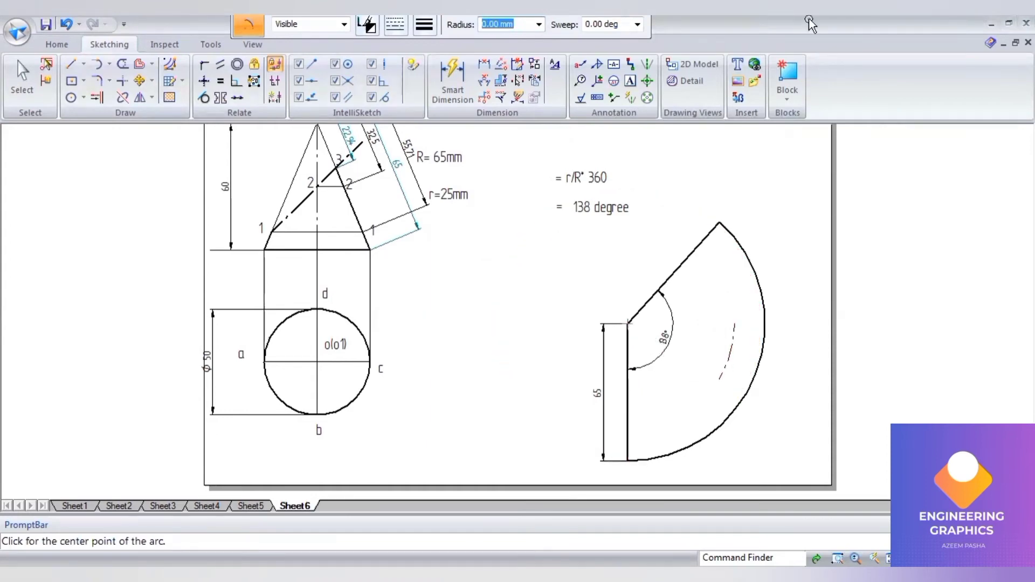
key("Escape")
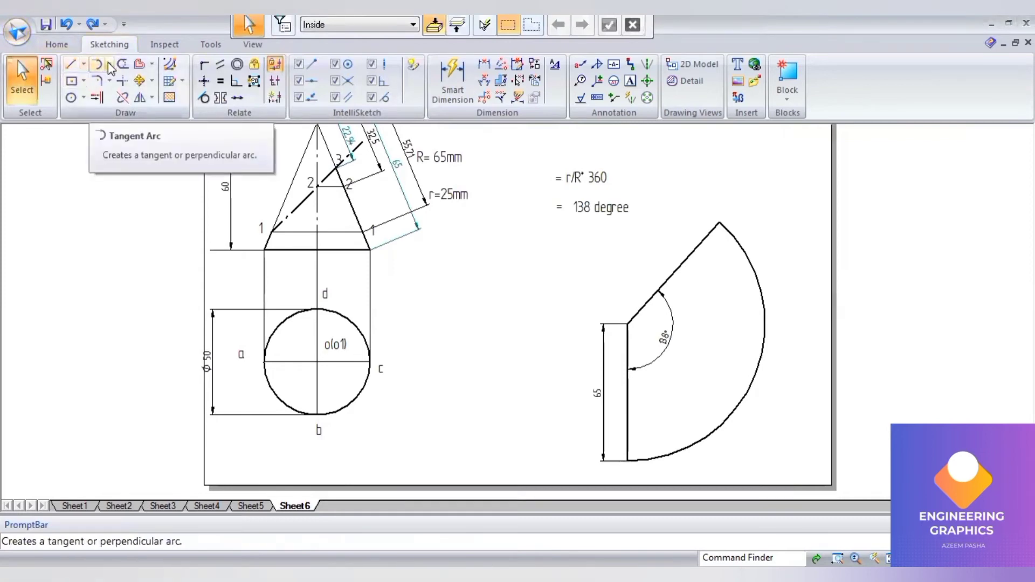
Set the line type for new centre-point arcs to solid
left_click(108, 105)
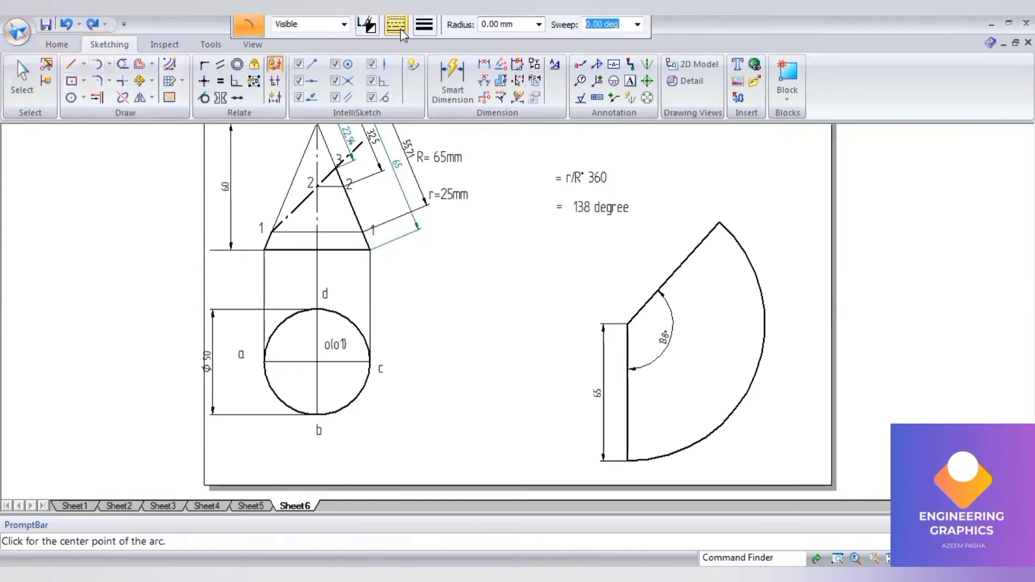
left_click(398, 26)
left_click(427, 48)
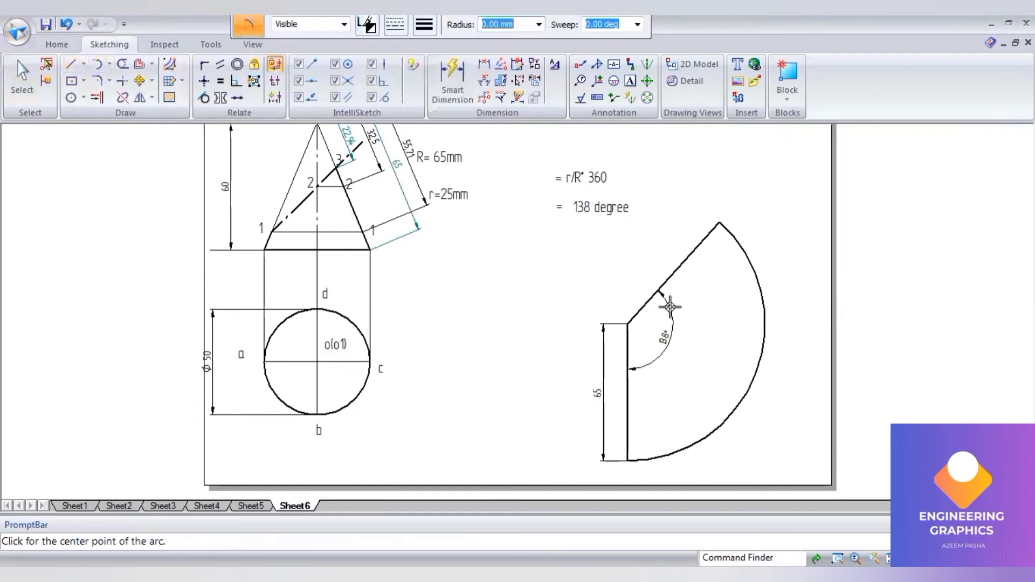
left_click(628, 323)
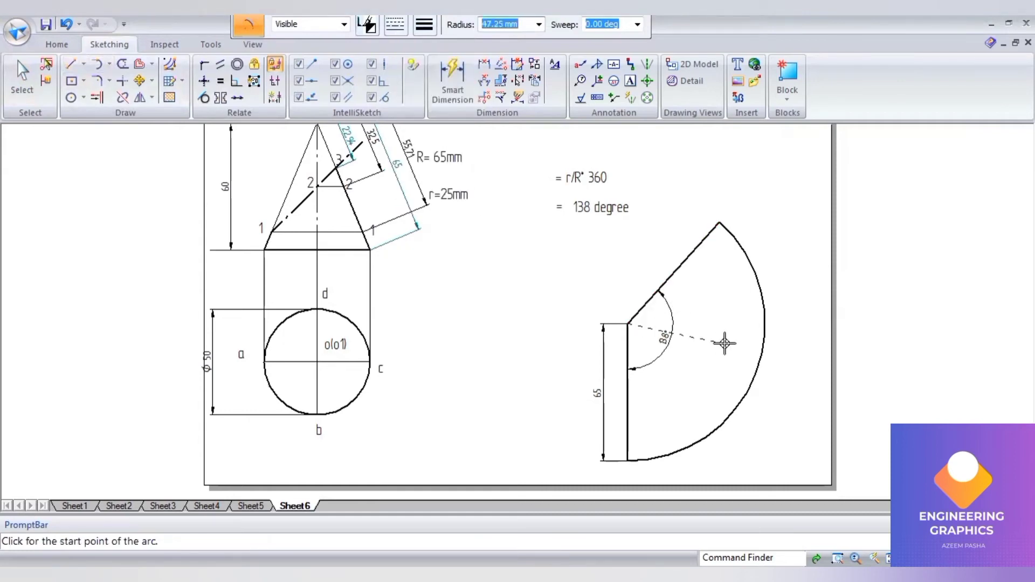
type("65")
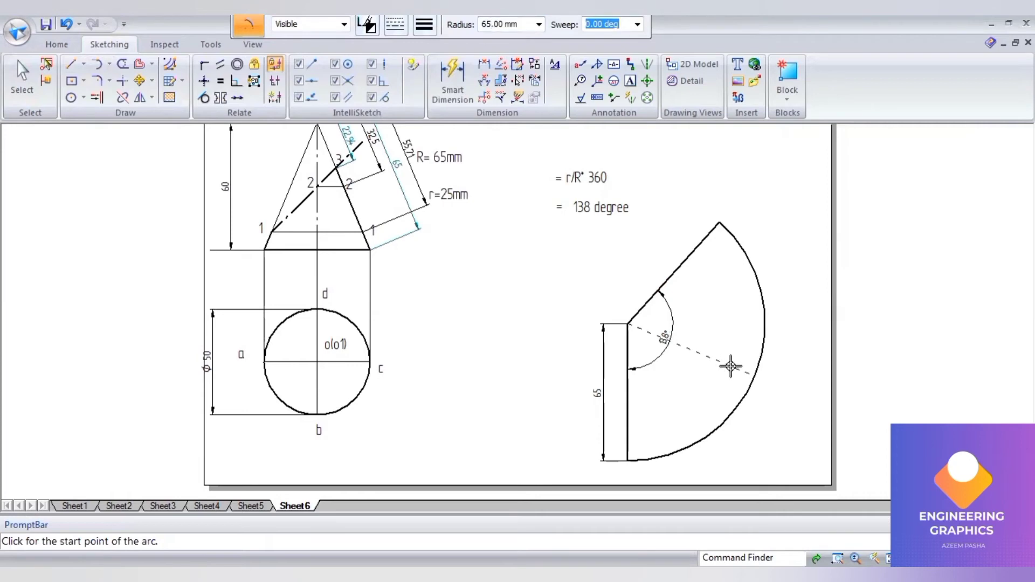
left_click(727, 343)
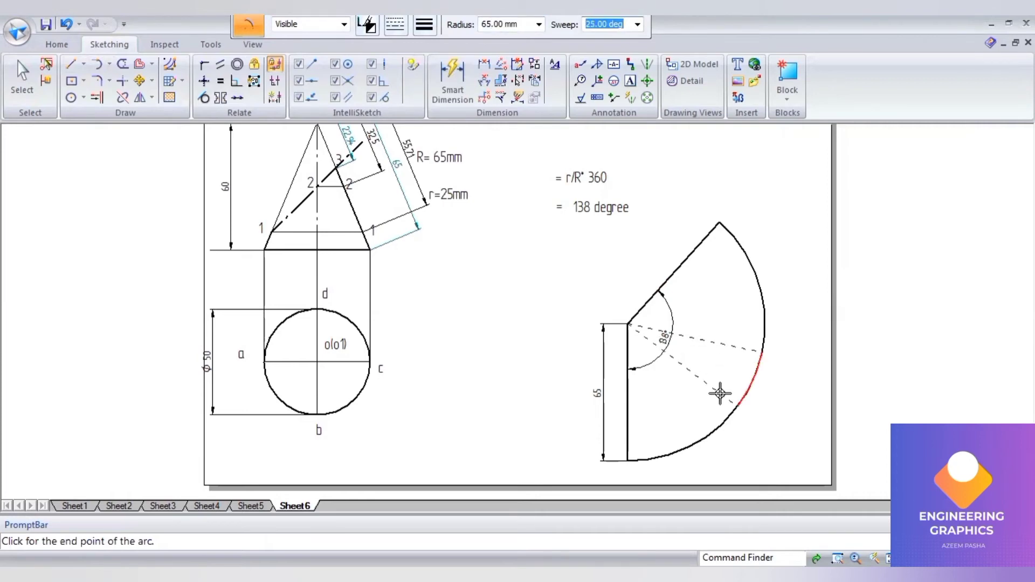
left_click(719, 222)
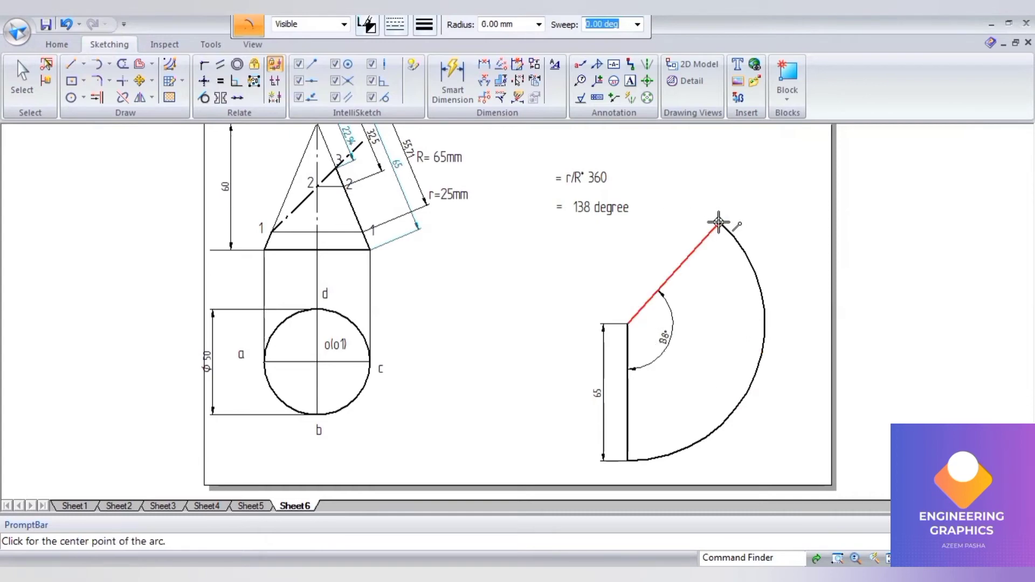
left_click(731, 321)
type("65")
key("Tab")
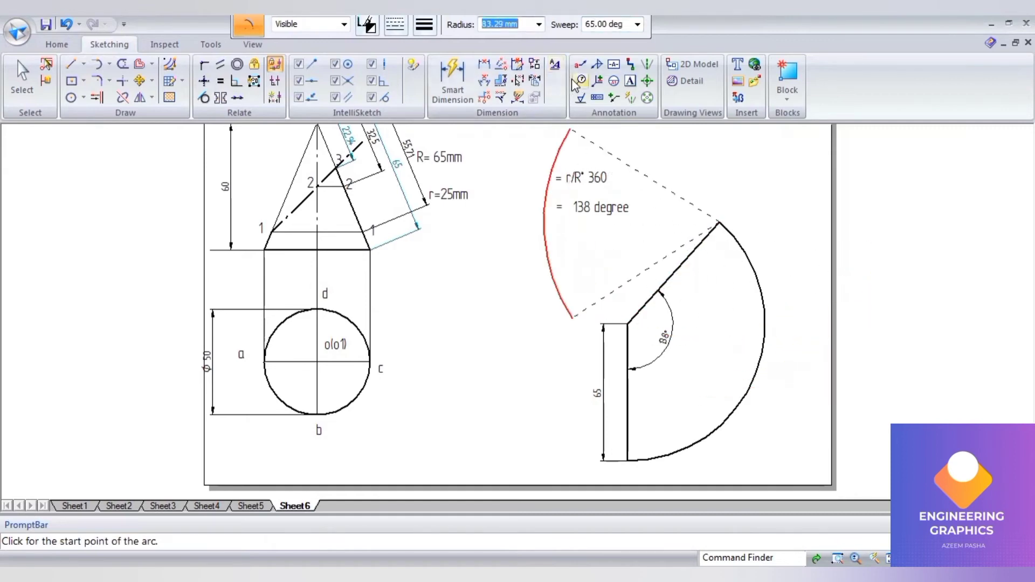
type("65")
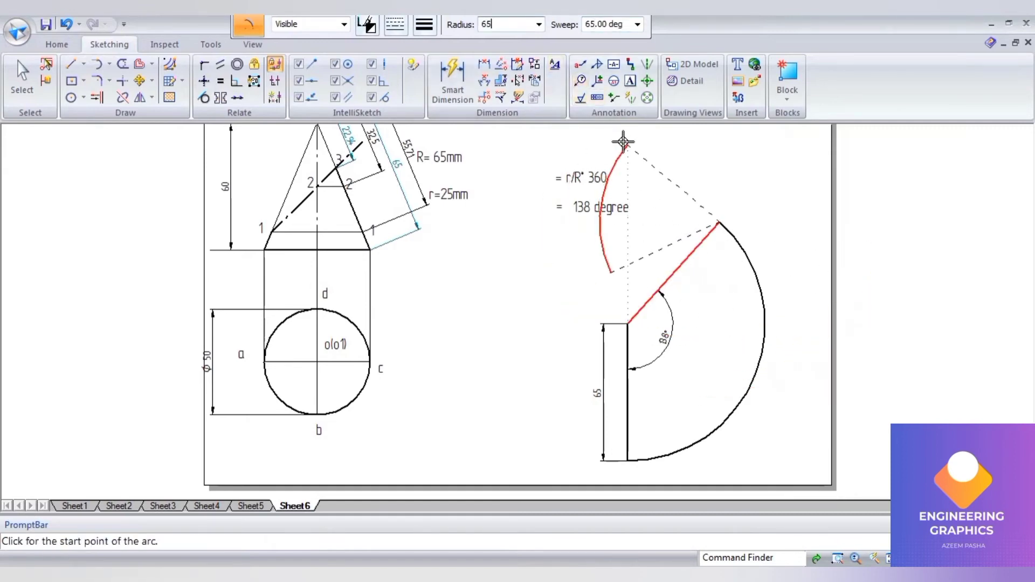
key("Tab")
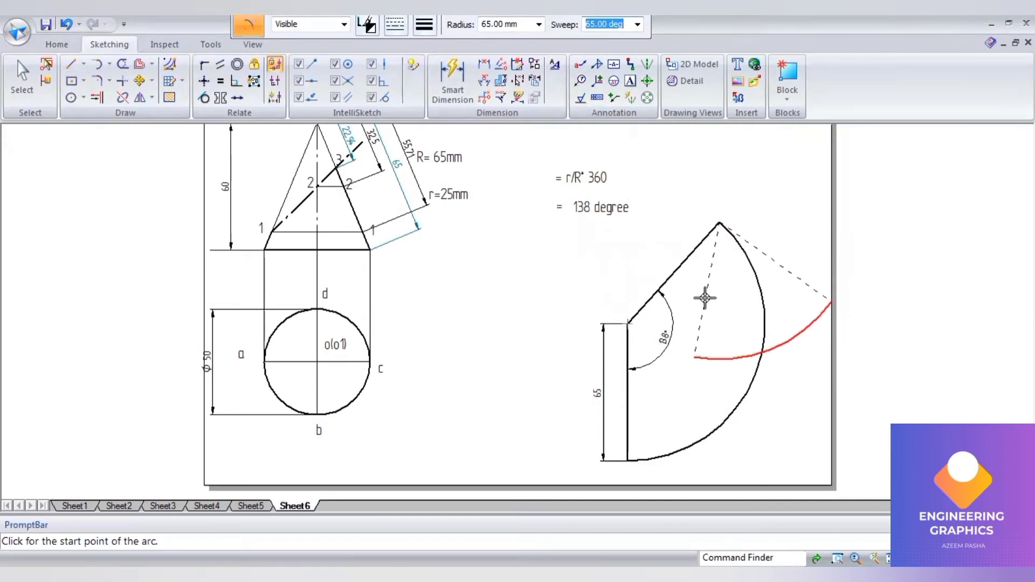
right_click(683, 214)
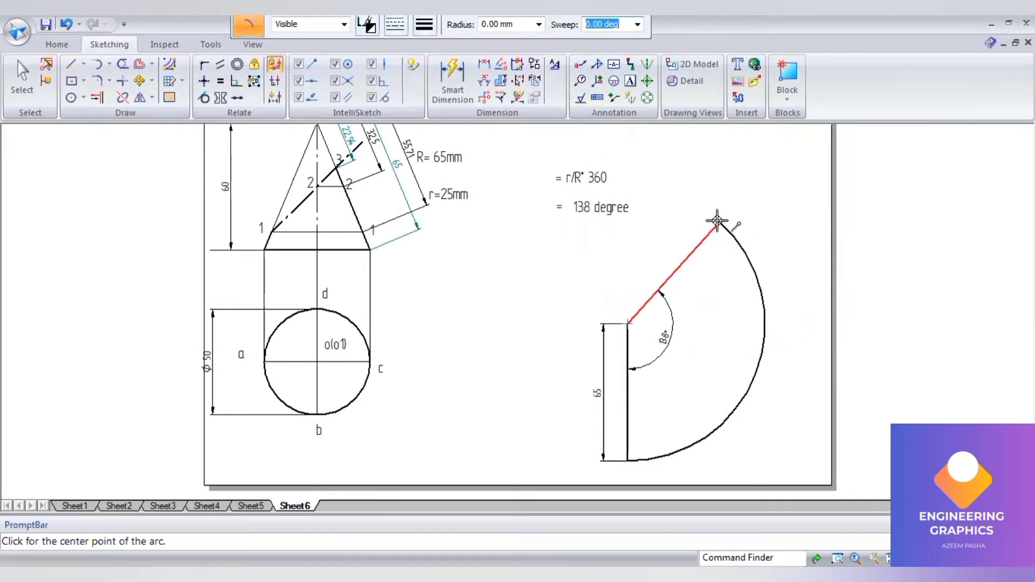
Draw a 65 mm radius arc, about 25 degrees long, centred on the upper end of the sector's slanted edge and crossing its curved edge
left_click(719, 221)
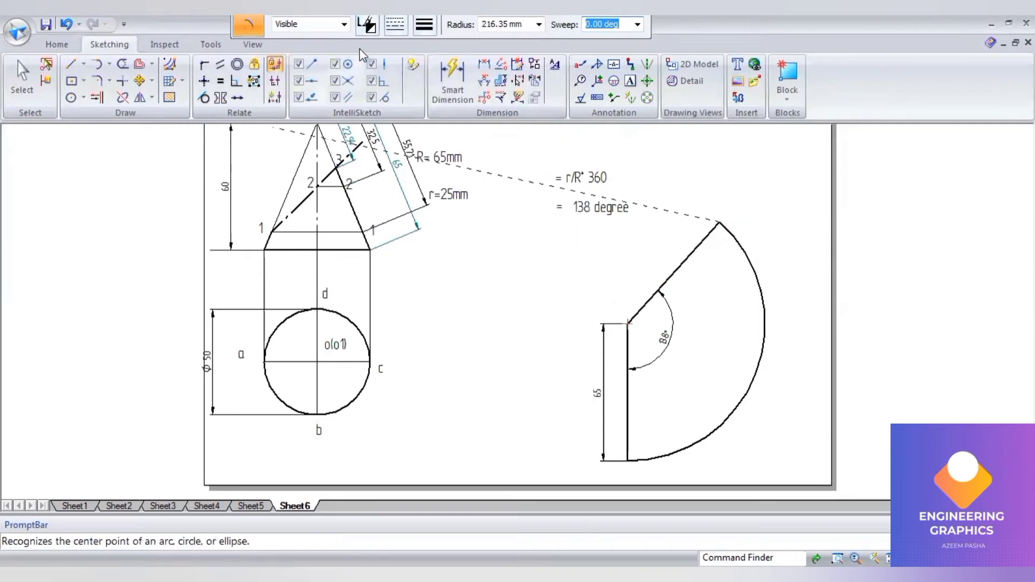
left_click(525, 27)
type("65")
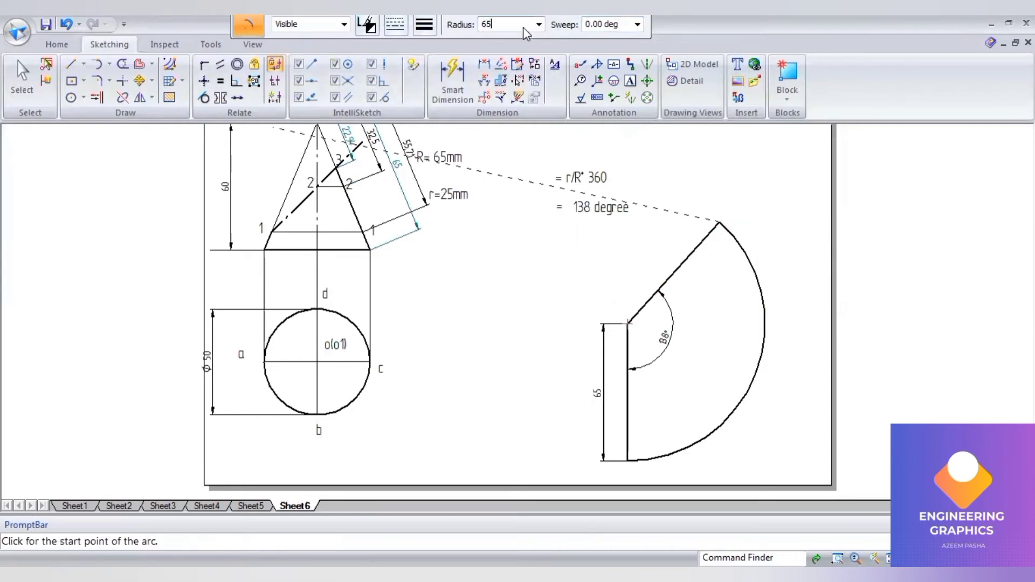
key("Tab")
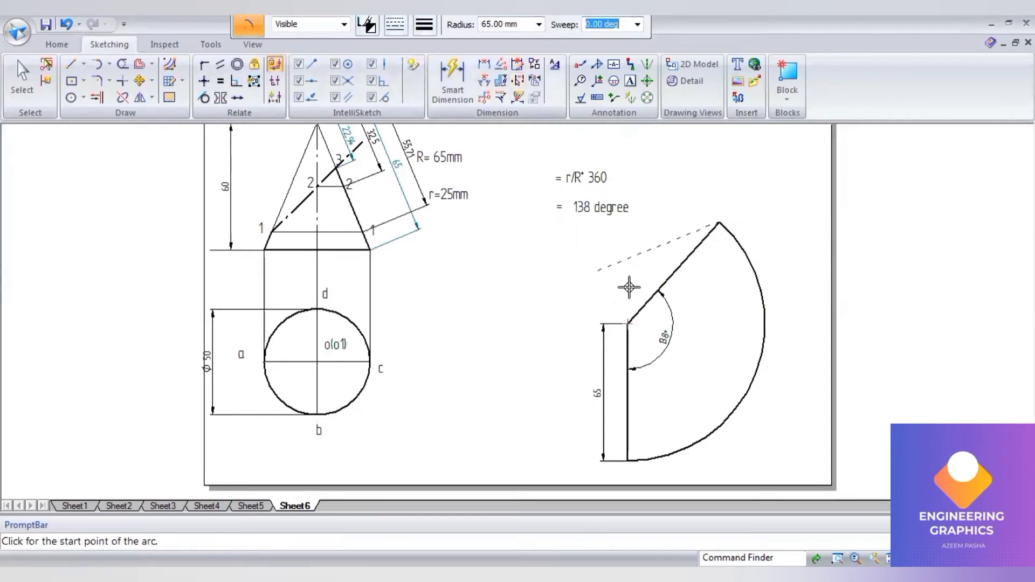
left_click(796, 369)
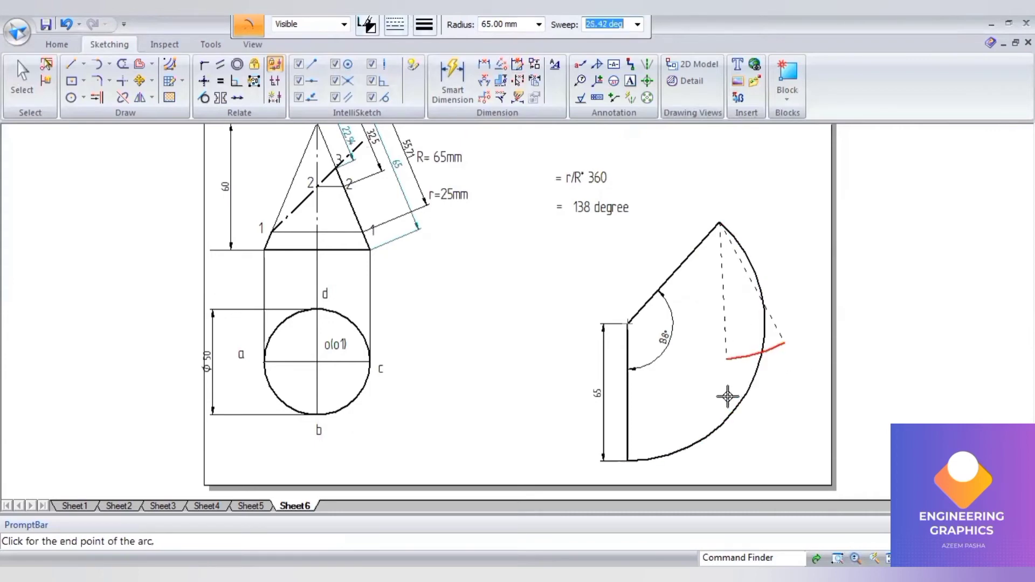
left_click(670, 429)
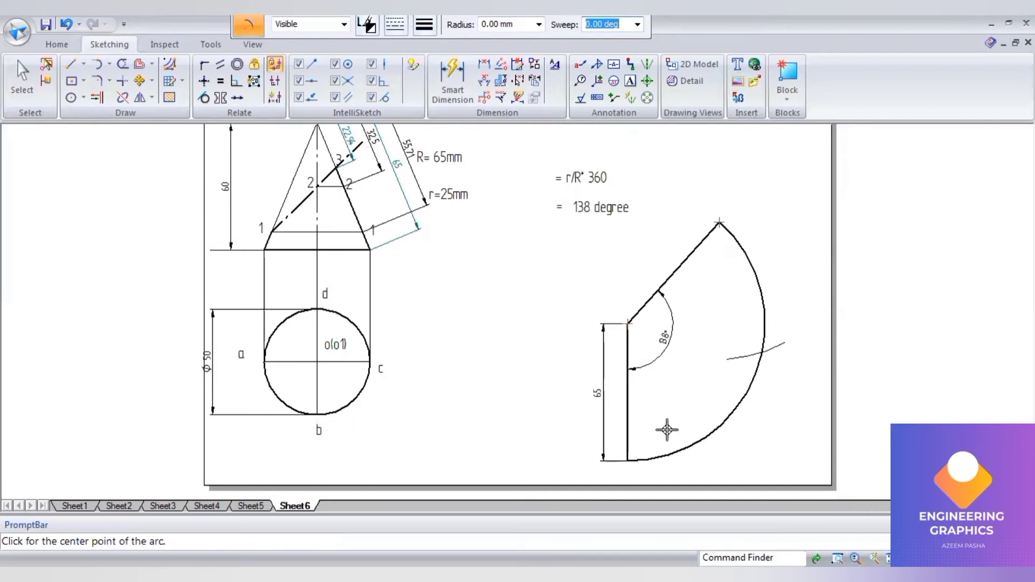
Draw a second 65 mm radius arc centred on the lower end of the sector's vertical edge, crossing the sector's curved edge
left_click(628, 462)
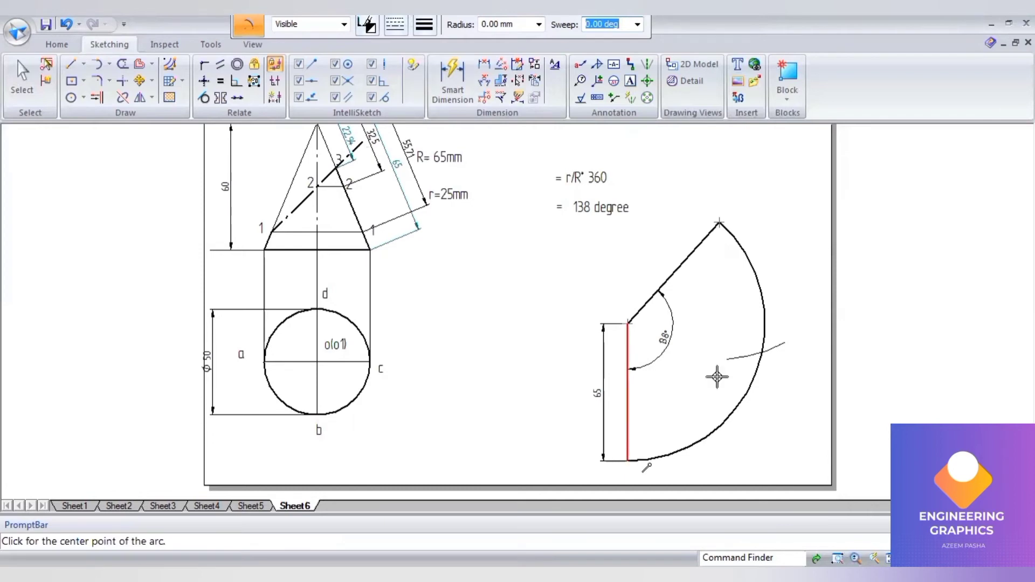
left_click(521, 26)
type("6")
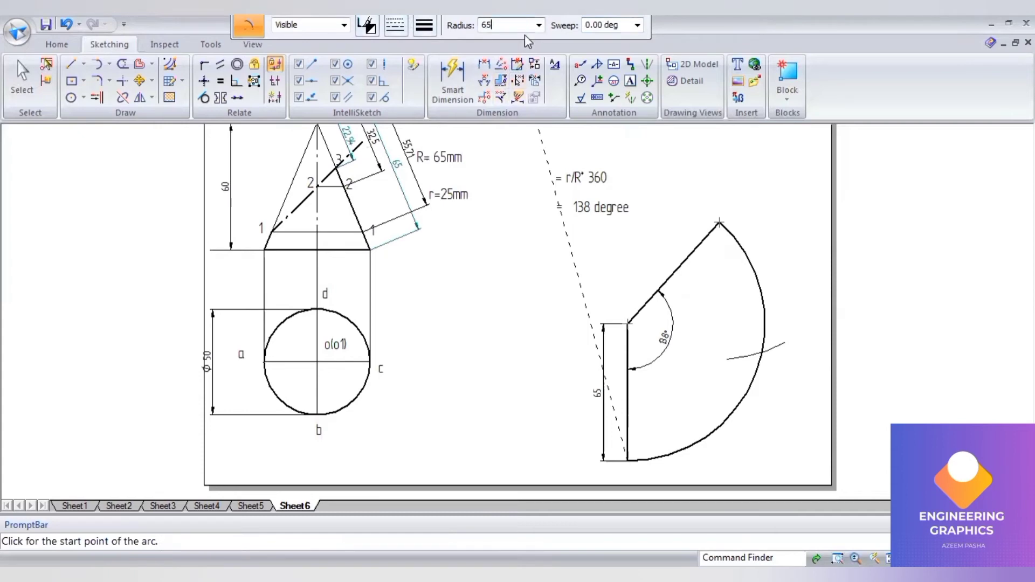
type("5")
key("Tab")
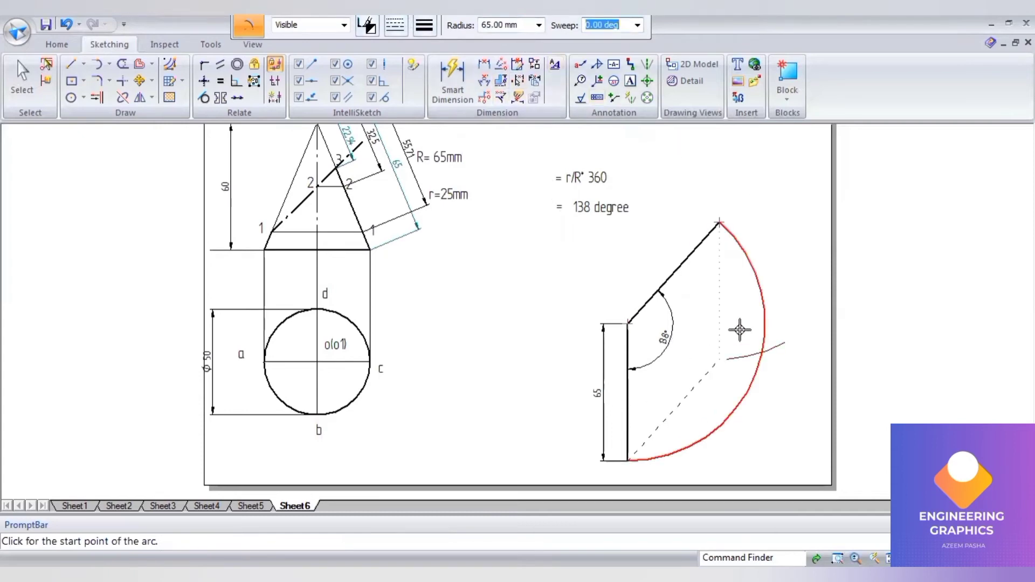
left_click(712, 319)
left_click(765, 405)
Extend the first construction arc to meet the second, and draw a line from their intersection to the sector's apex
left_click(97, 98)
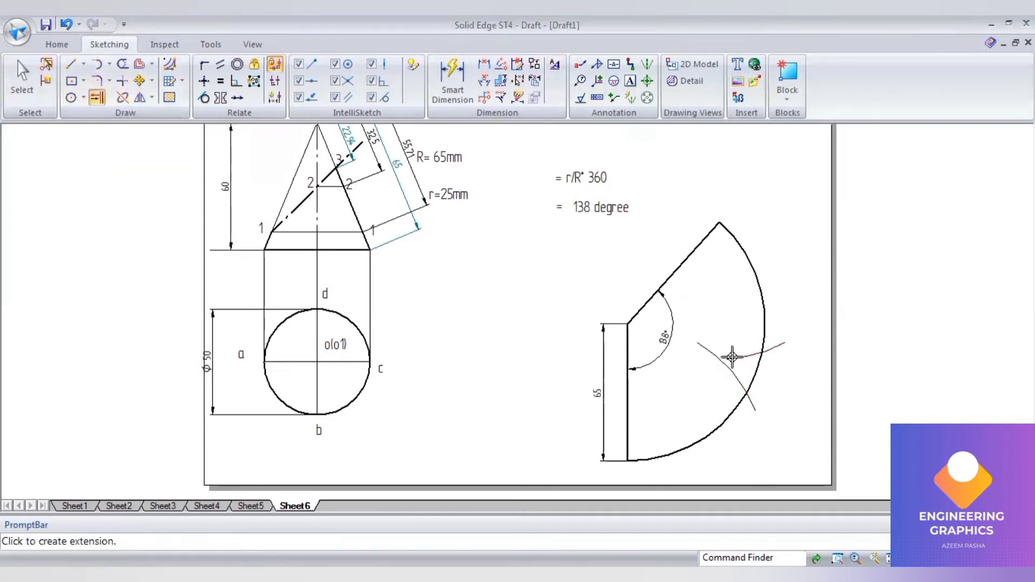
scroll(754, 380, "up", 2)
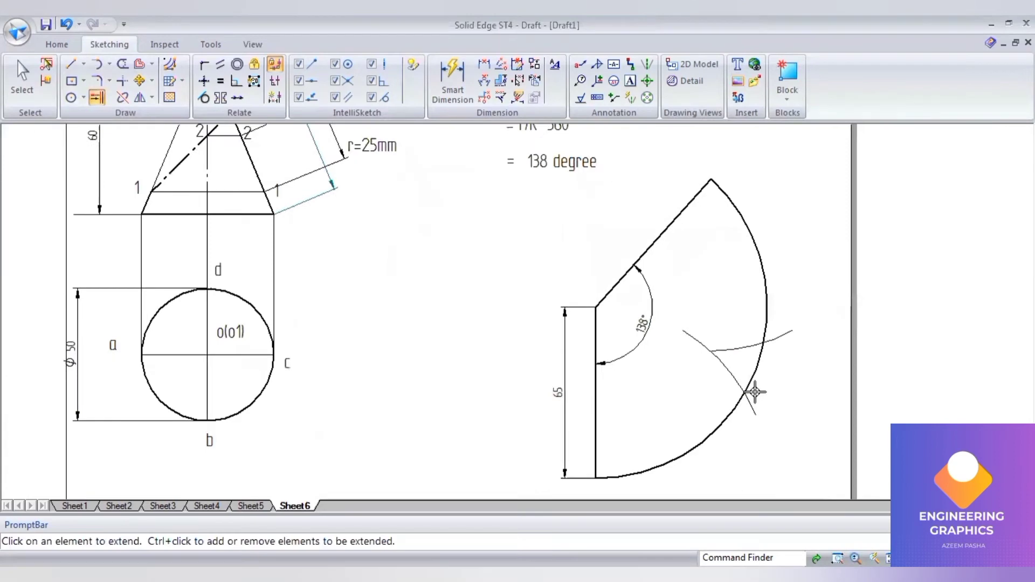
left_click(70, 63)
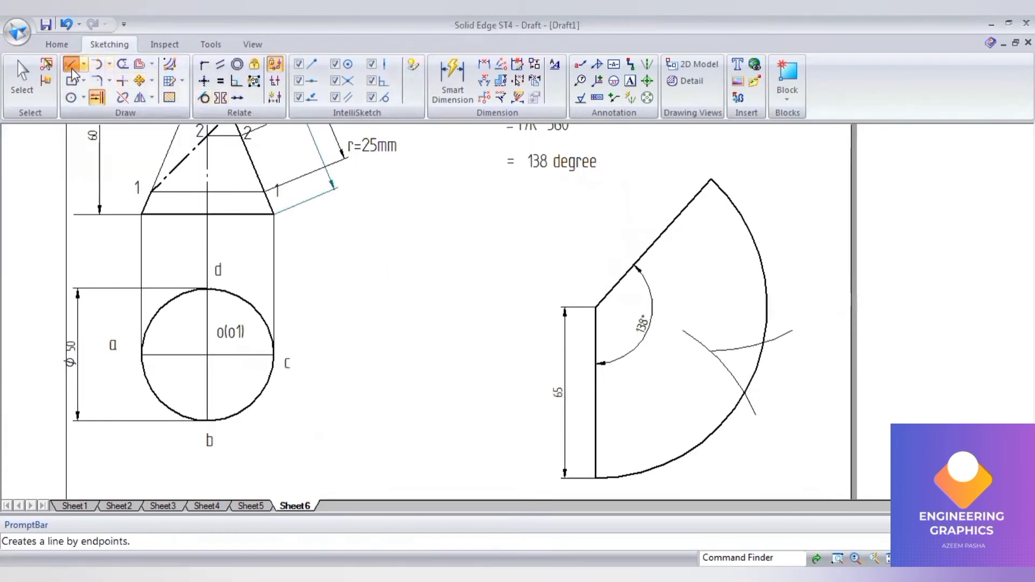
left_click(709, 351)
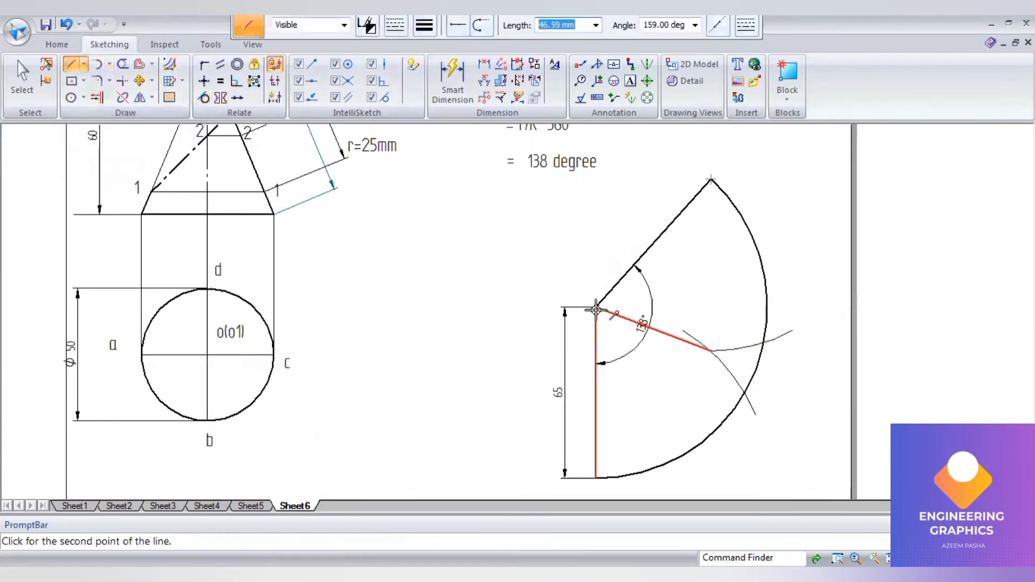
left_click(596, 309)
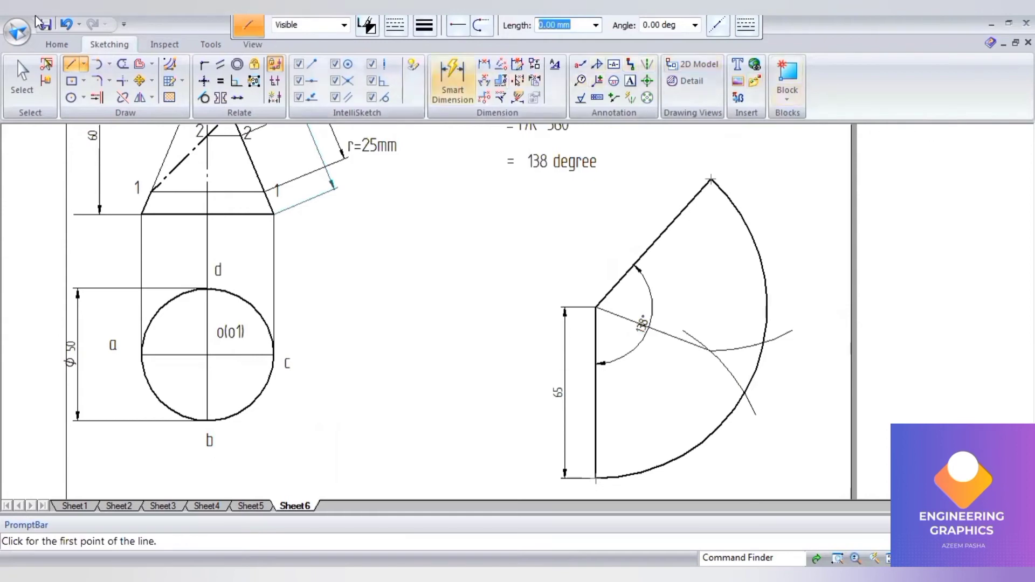
Start another centre-point arc for the sector's construction
left_click(109, 64)
left_click(156, 90)
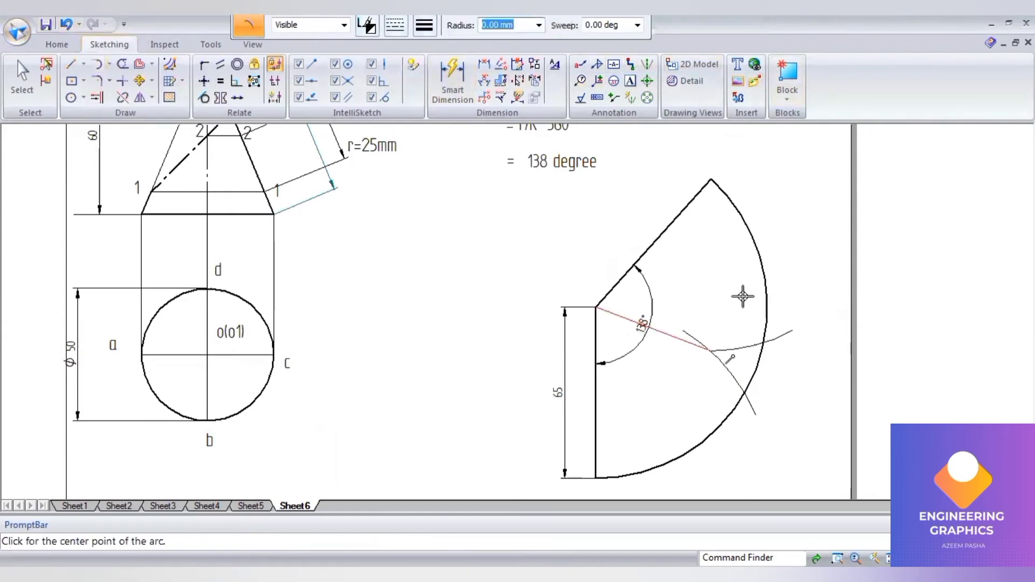
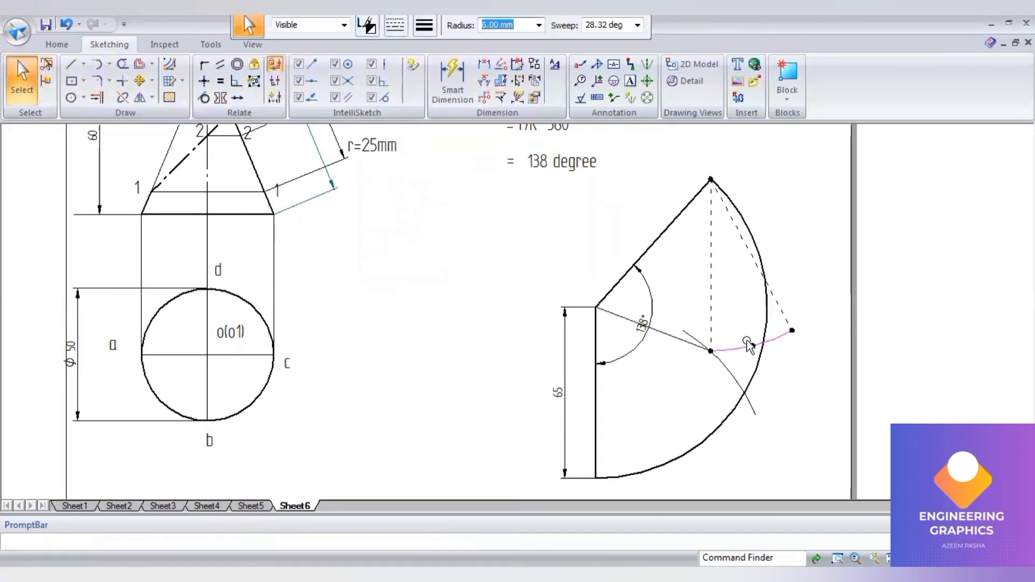
Delete the remaining construction arc and extend the line from the sector's apex to its curved edge
left_click(737, 379, "ctrl")
key("Delete")
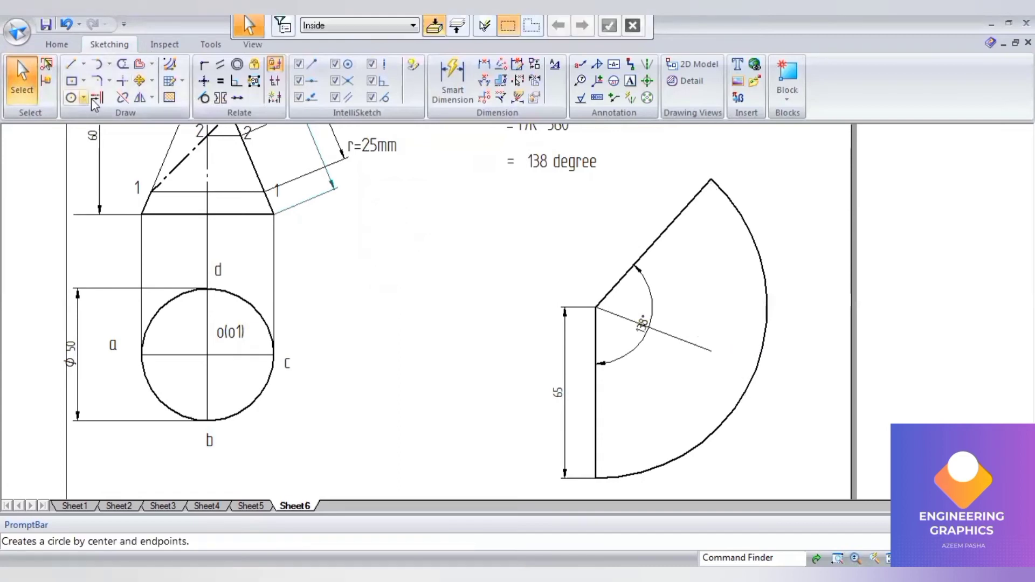
left_click(98, 98)
left_click(697, 347)
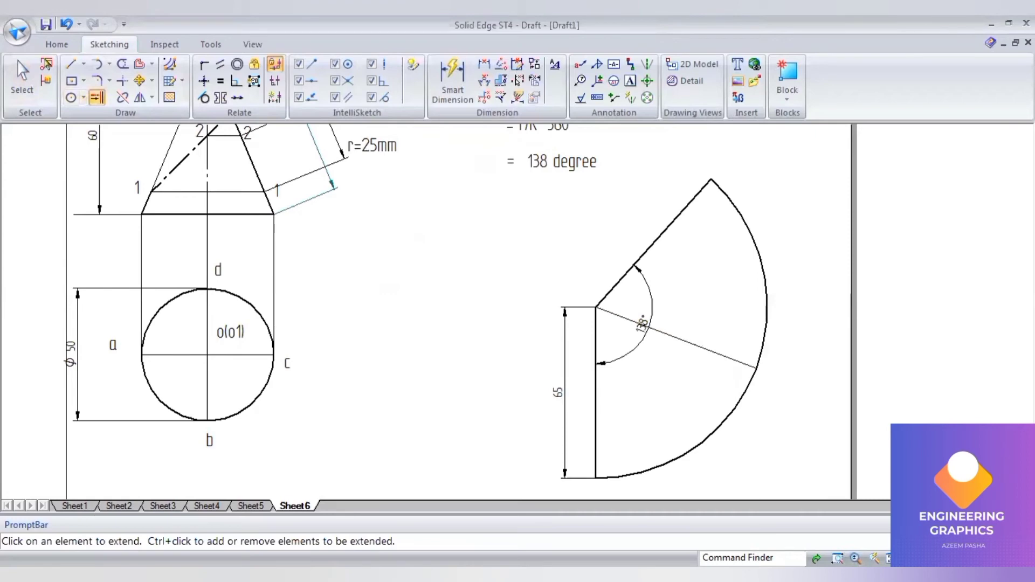
left_click(72, 66)
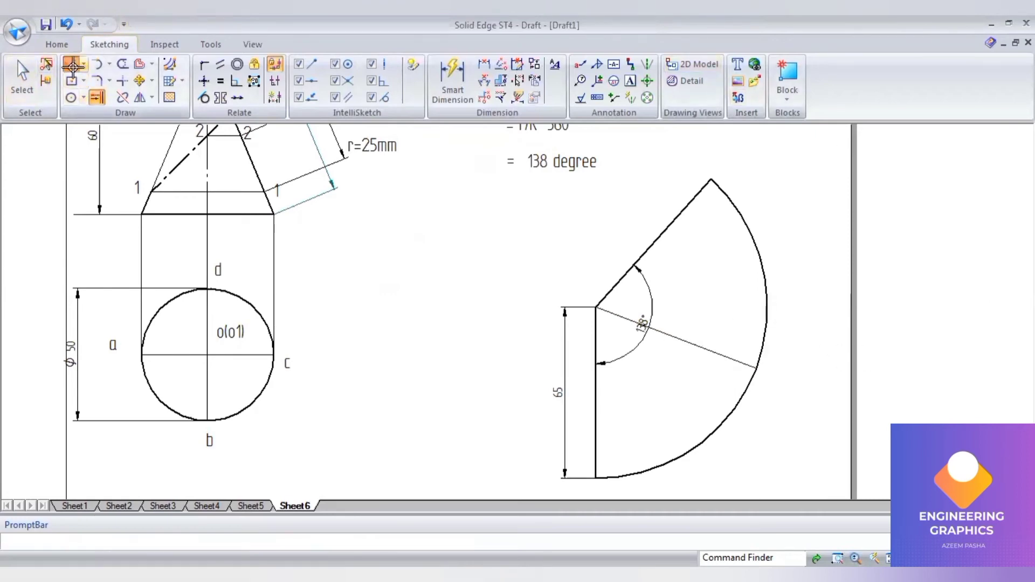
left_click(595, 306)
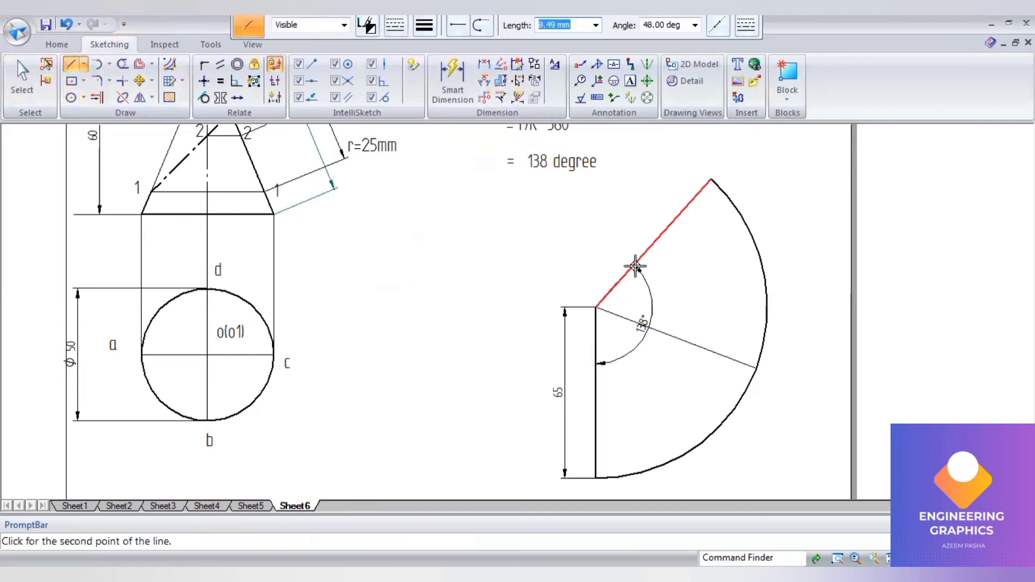
left_click(663, 27)
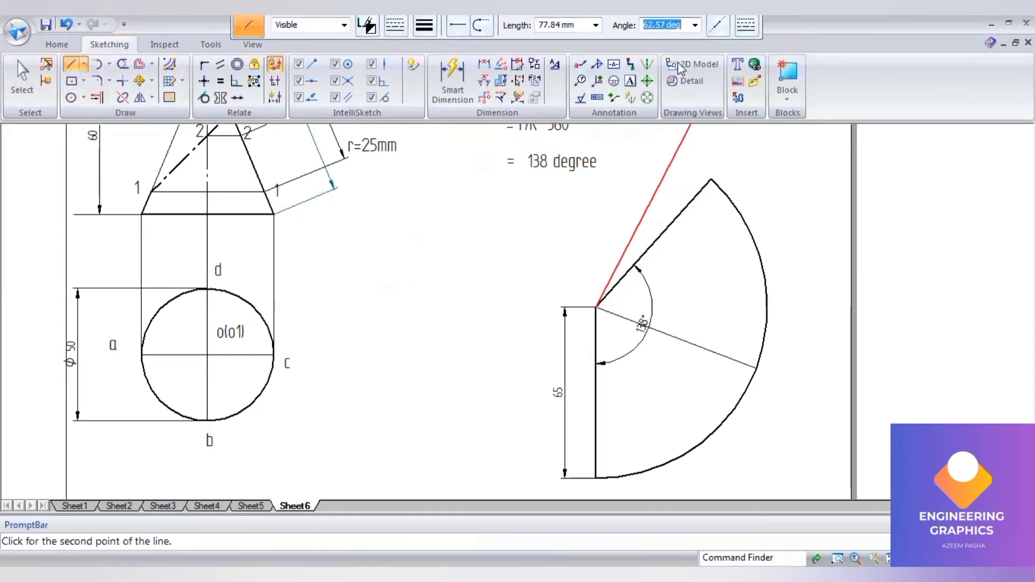
left_click(704, 181)
key("Escape")
left_click(594, 307)
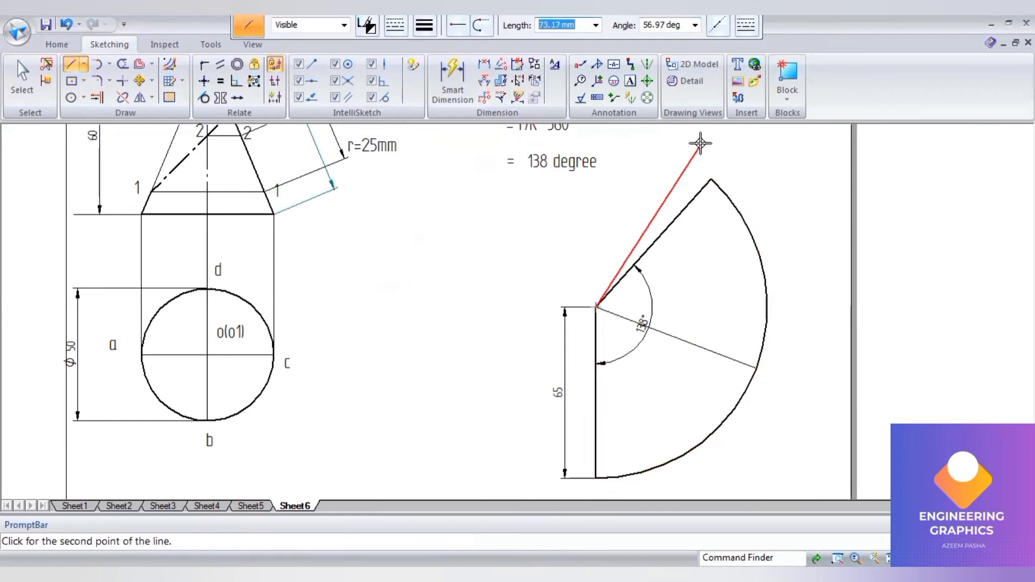
left_click(673, 27)
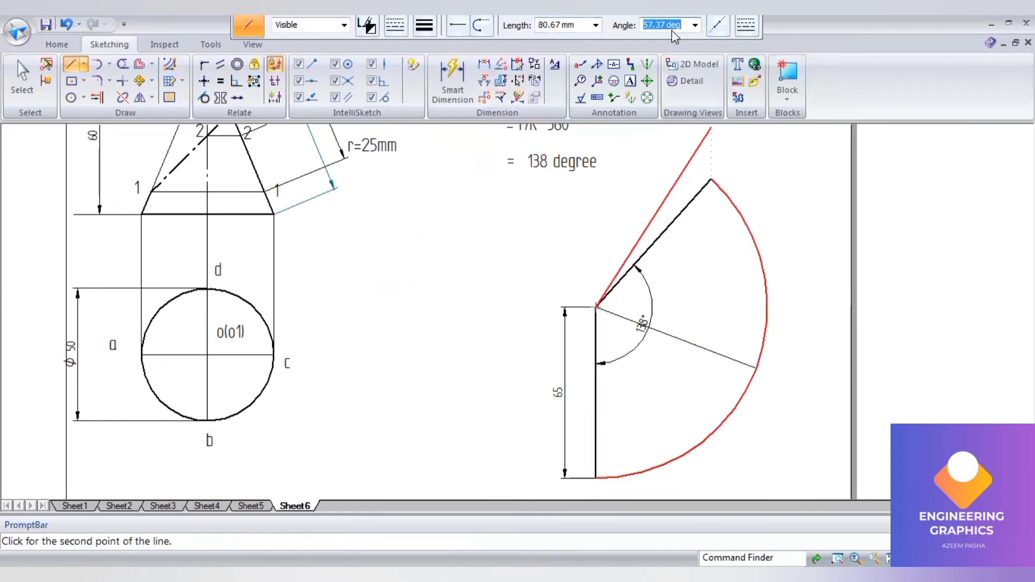
left_click(752, 367)
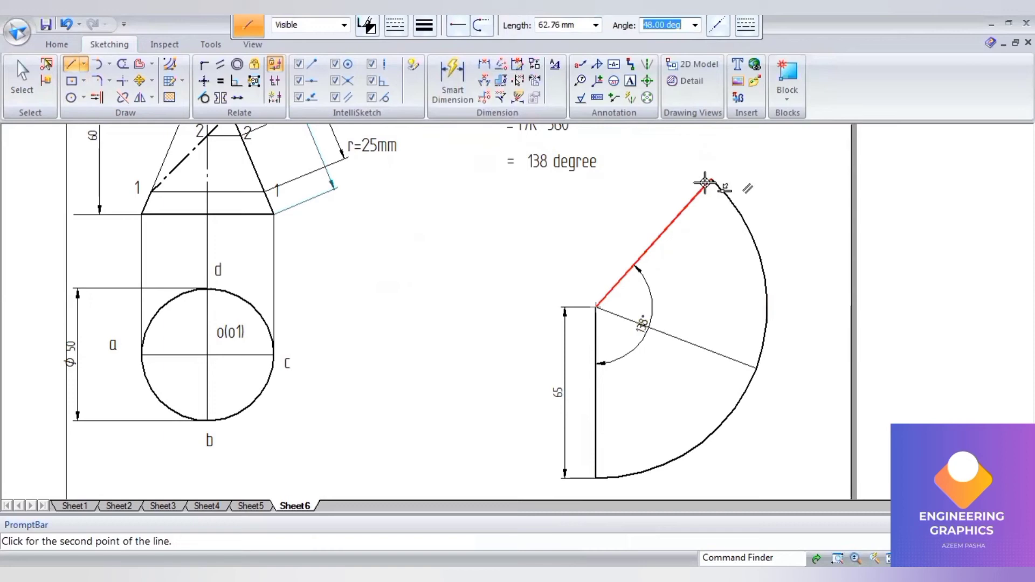
type("38.")
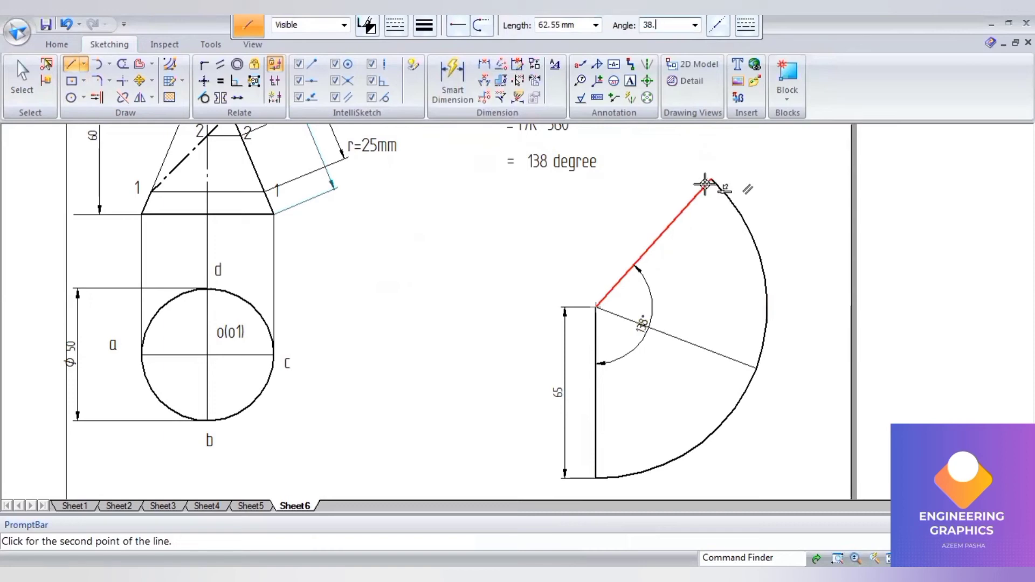
type("5")
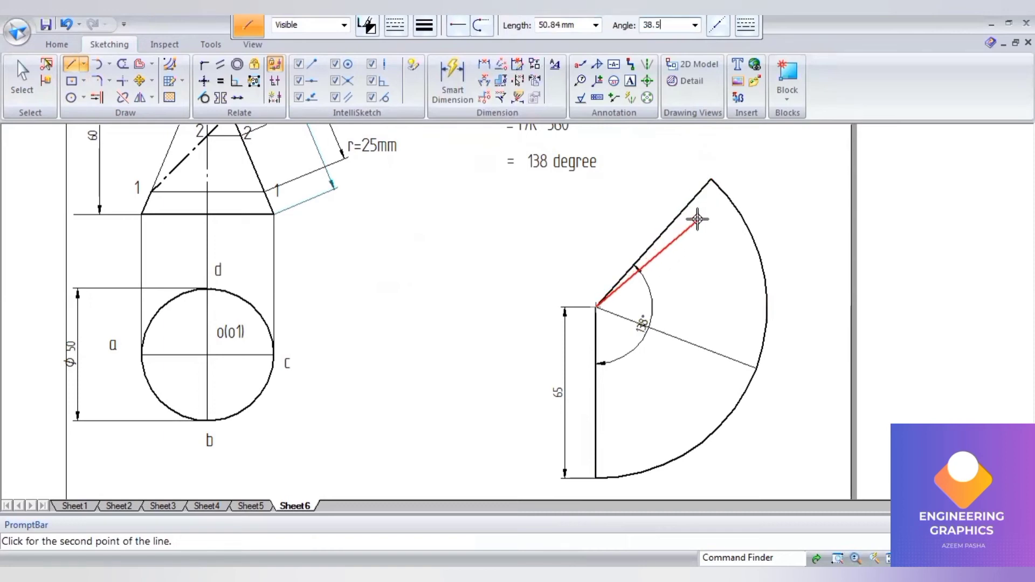
key("Tab")
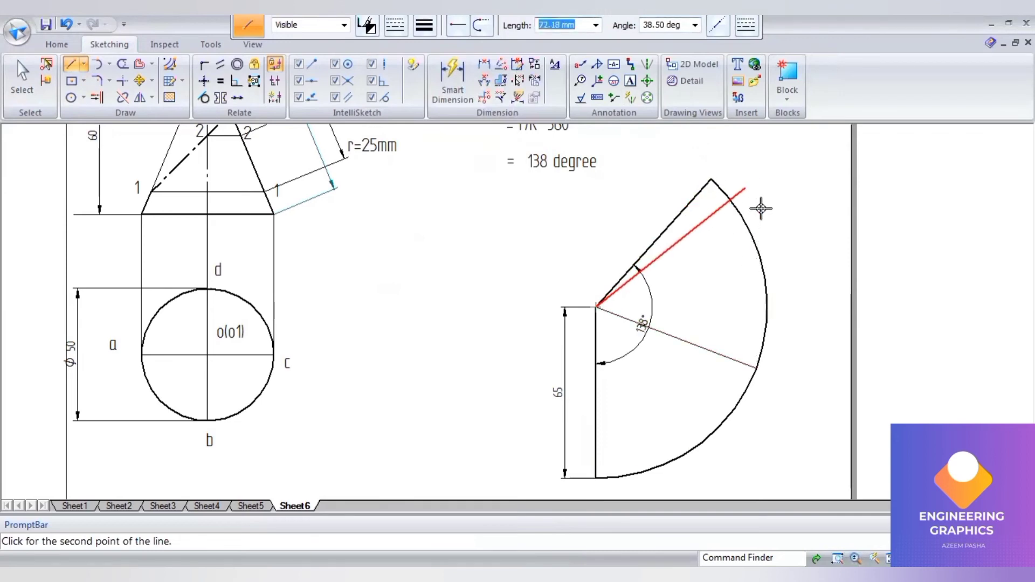
key("Escape")
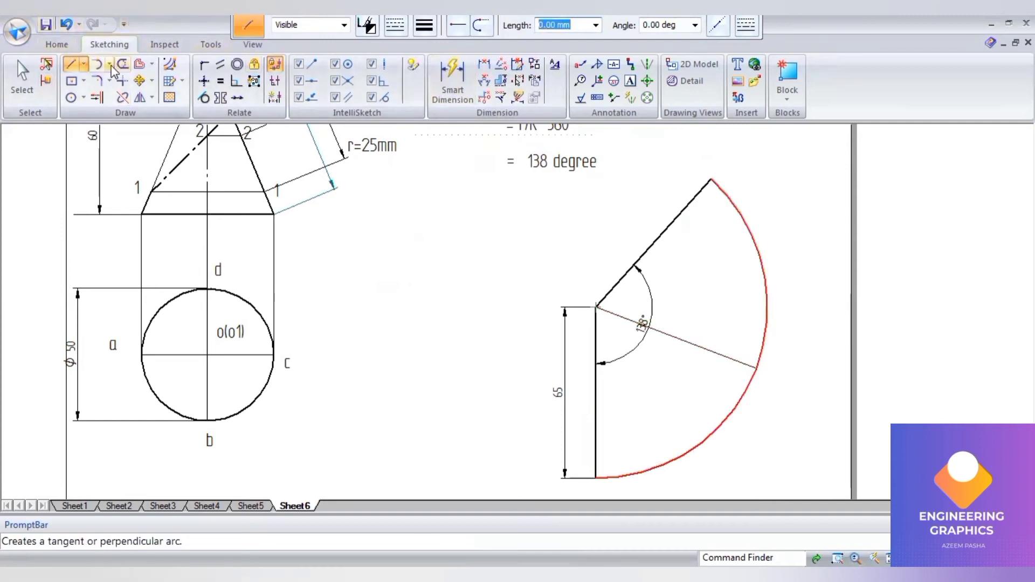
Draw a 50 mm radius arc centred on the bisector's outer end, crossing the upper part of the sector's curved edge
left_click(115, 114)
left_click(757, 369)
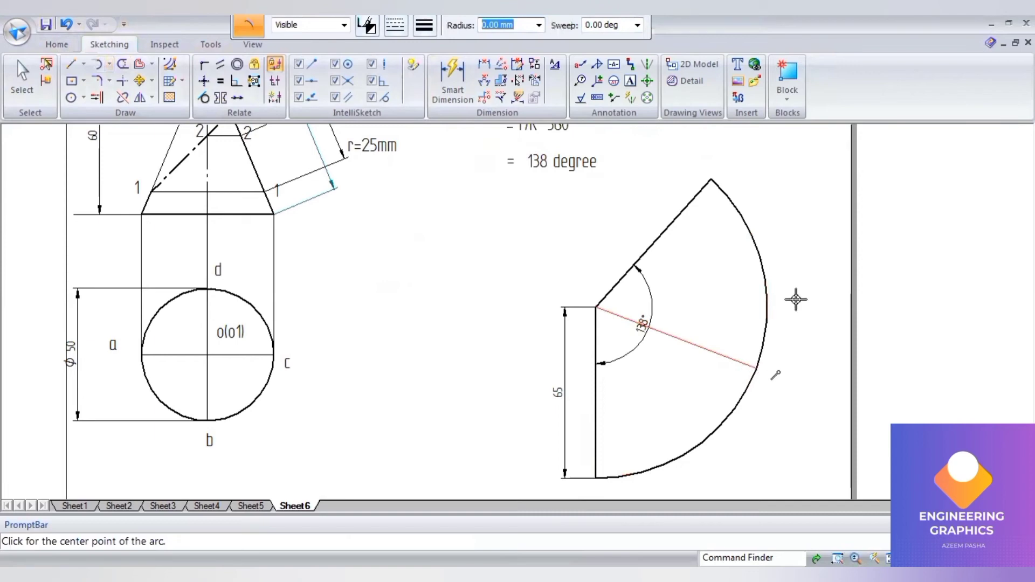
type("50")
key("Tab")
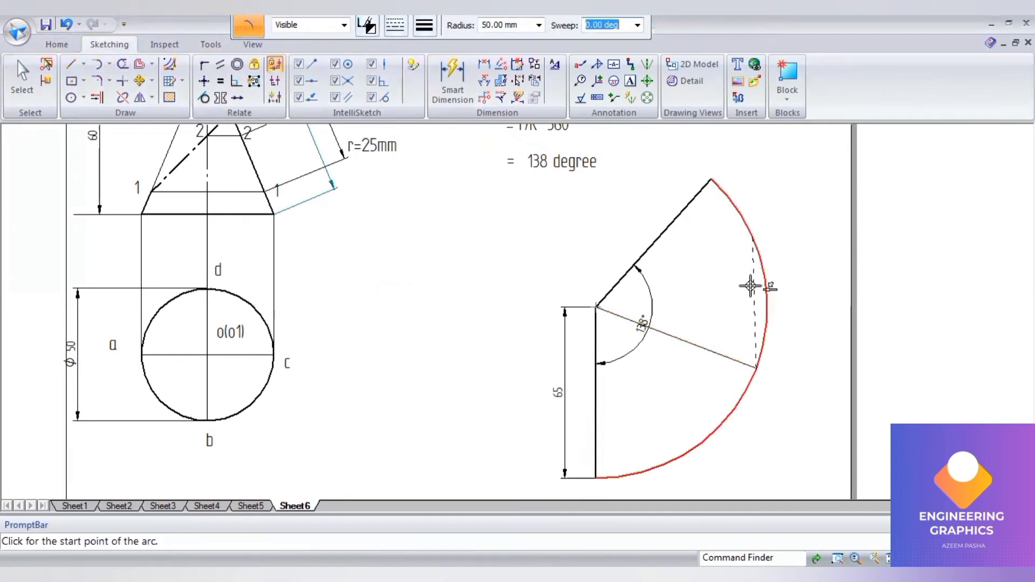
left_click(807, 307)
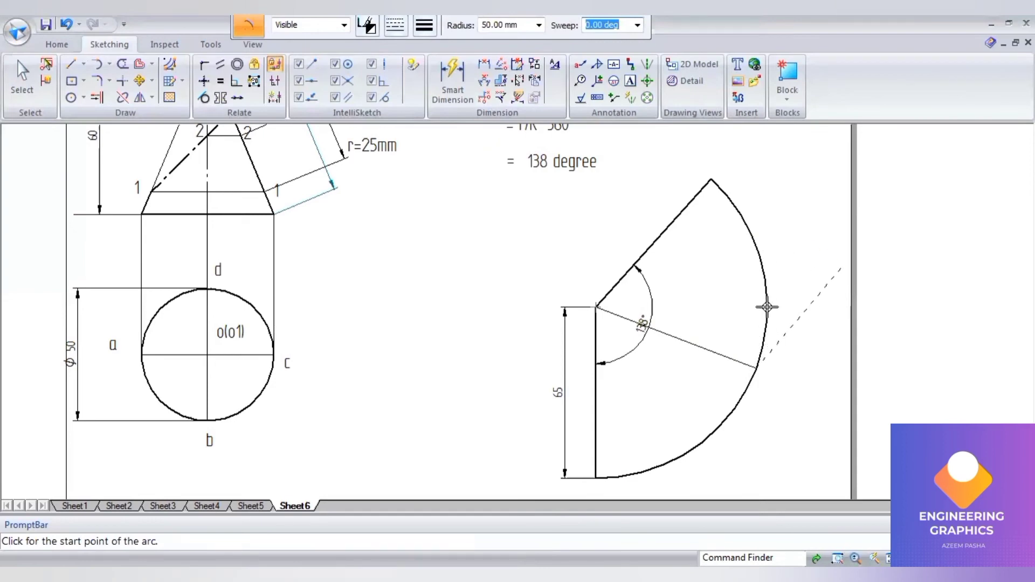
left_click(743, 310)
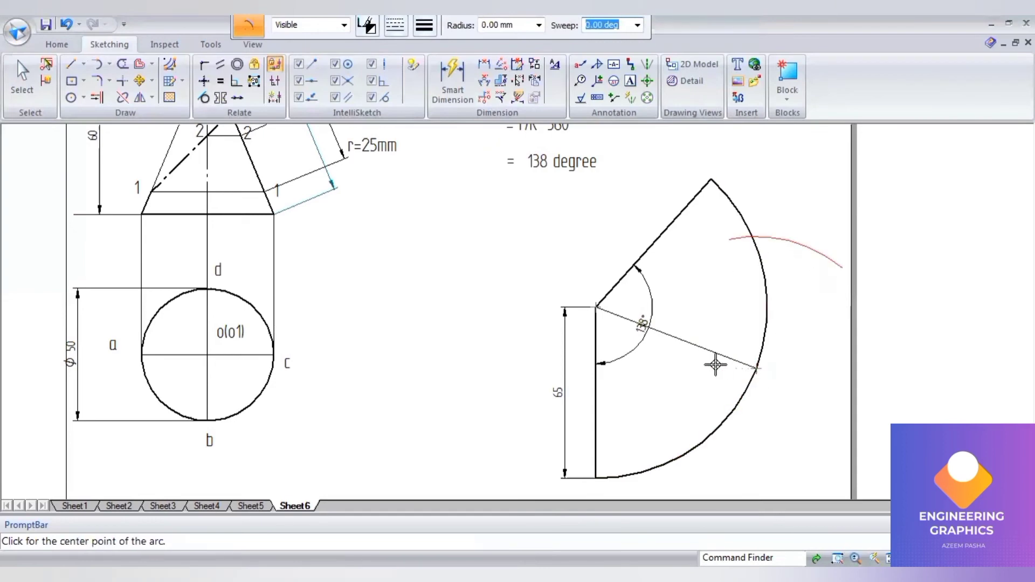
Draw a 50 mm radius arc, about 31 degrees long, centred on the bisector's outer end and crossing the lower part of the curved edge
left_click(756, 369)
left_click(522, 31)
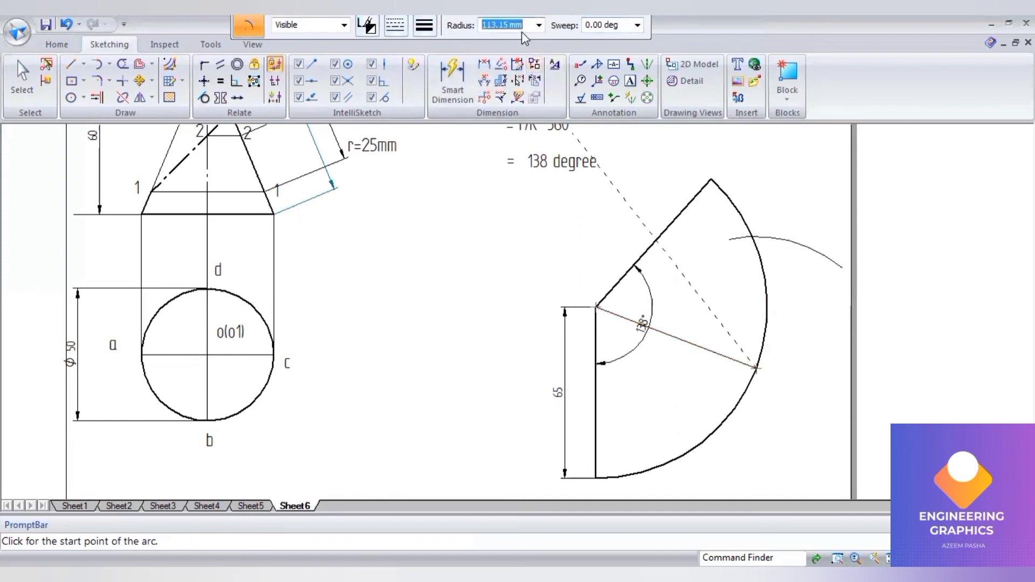
type("50")
key("Tab")
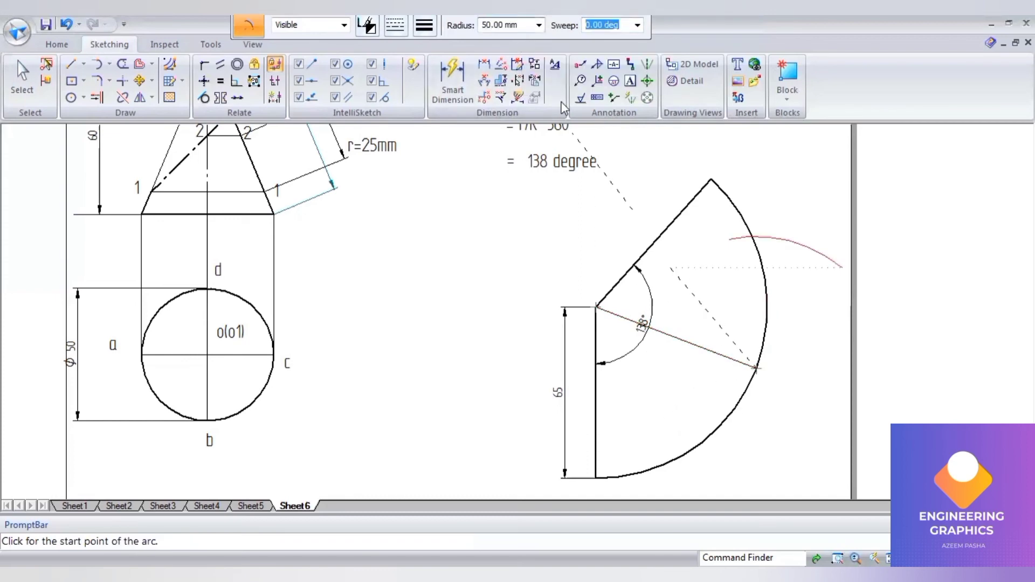
left_click(677, 420)
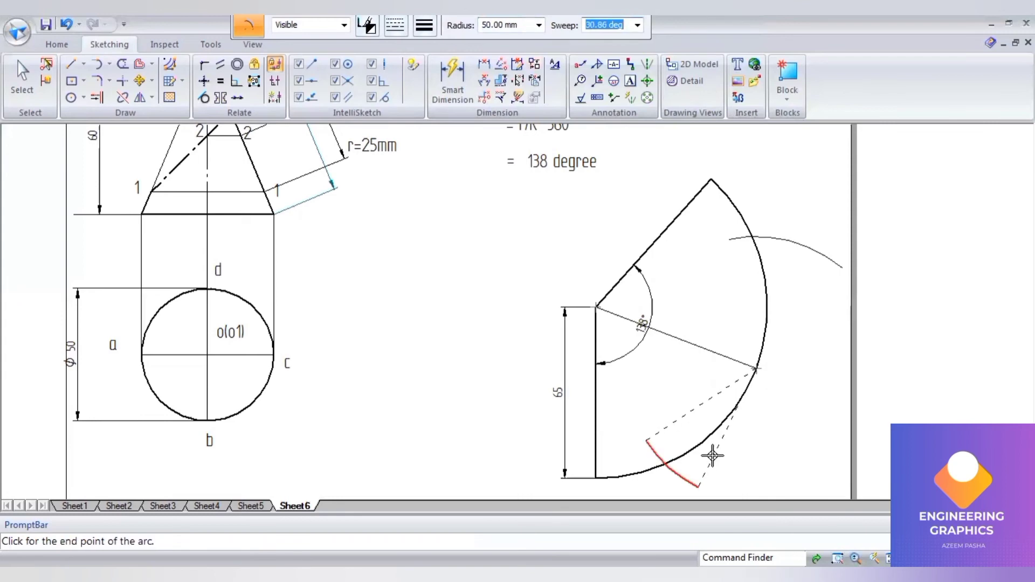
left_click(717, 403)
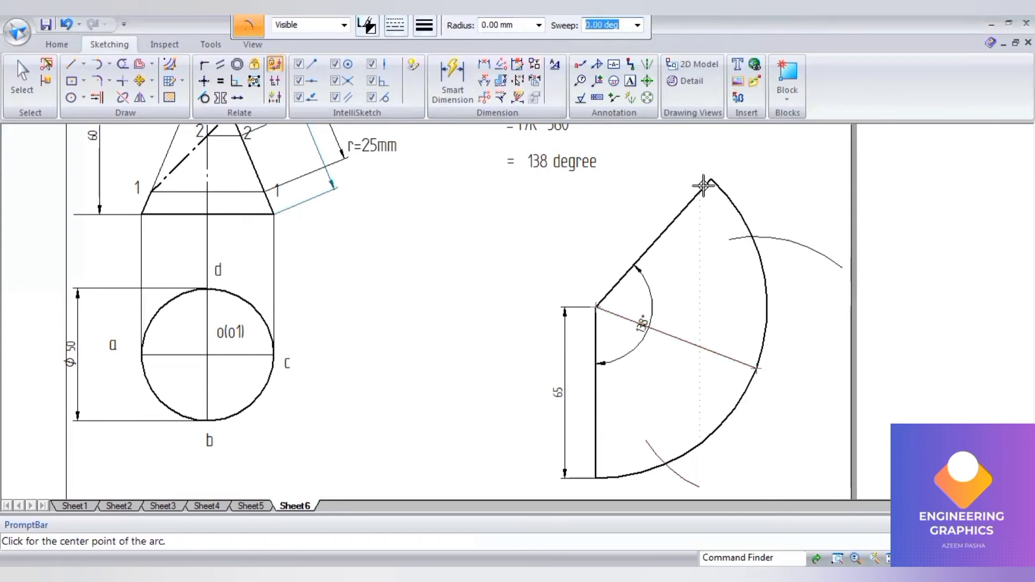
Draw a 50 mm radius arc centred on the upper end of the slanted edge, crossing the upper construction arc
left_click(712, 179)
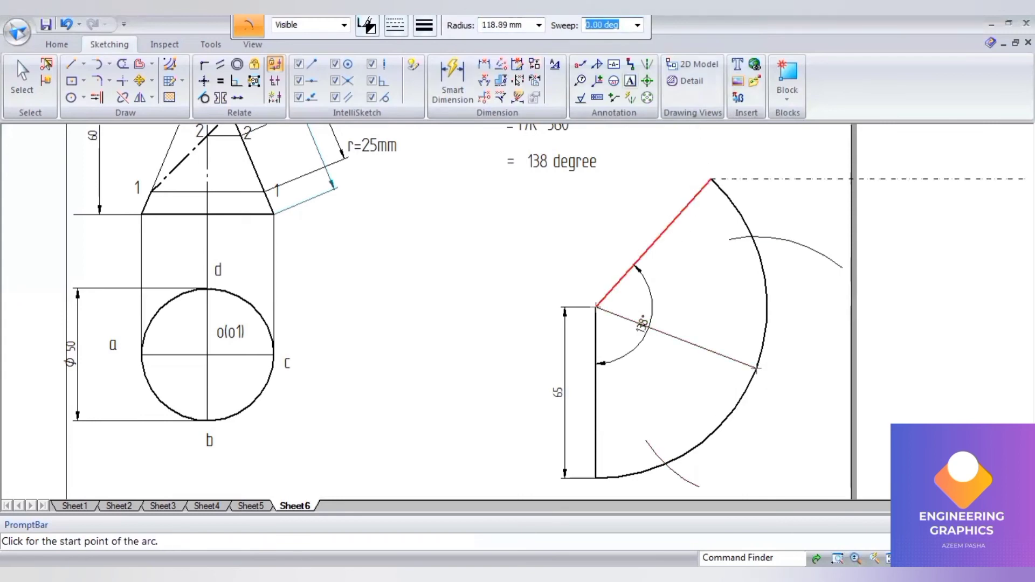
left_click(511, 25)
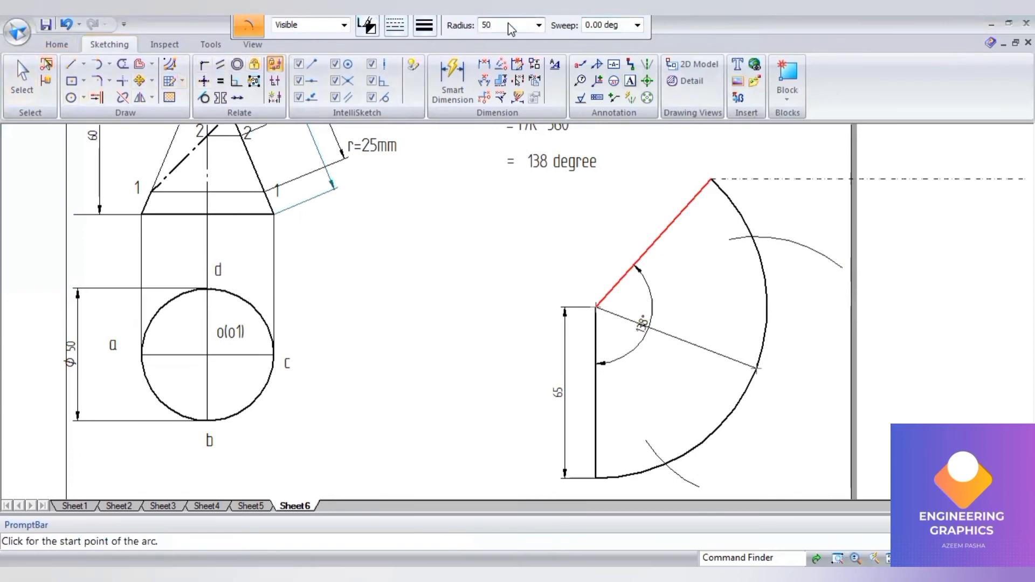
key("Tab")
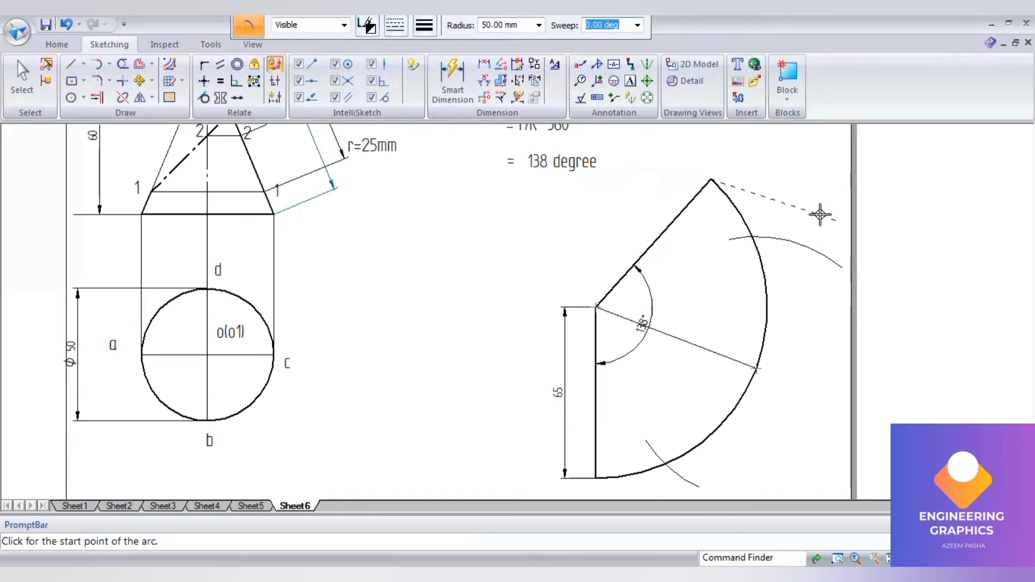
left_click(820, 215)
left_click(762, 339)
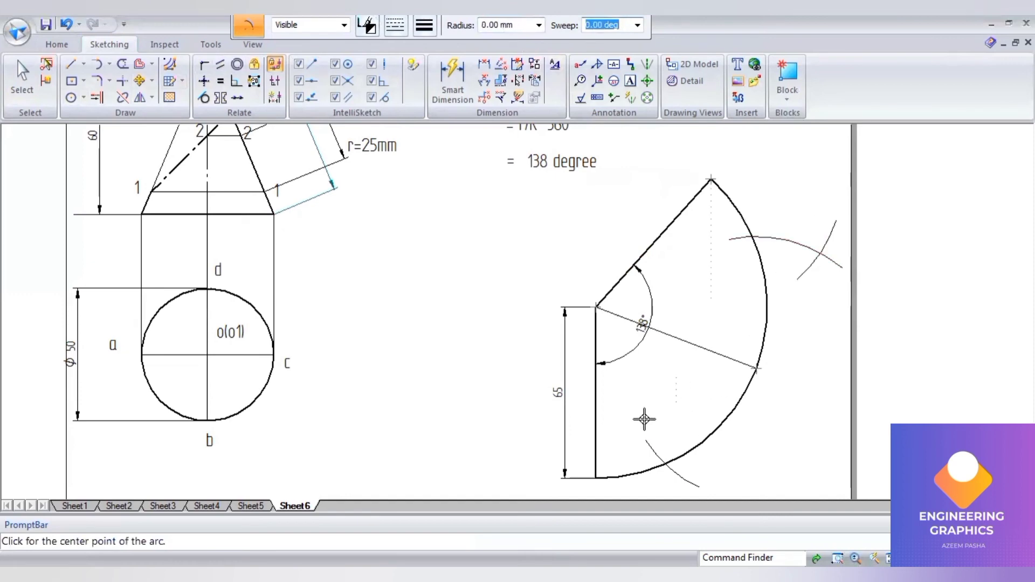
Draw a 50 mm radius arc centred on the lower end of the vertical edge and extend the lower construction arc to meet it
left_click(595, 477)
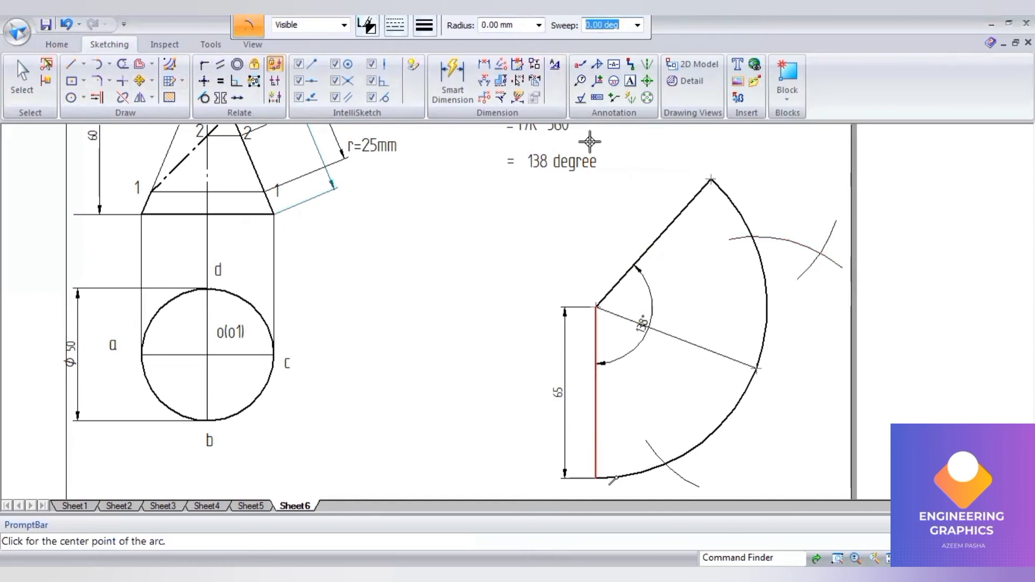
left_click(492, 25)
type("50")
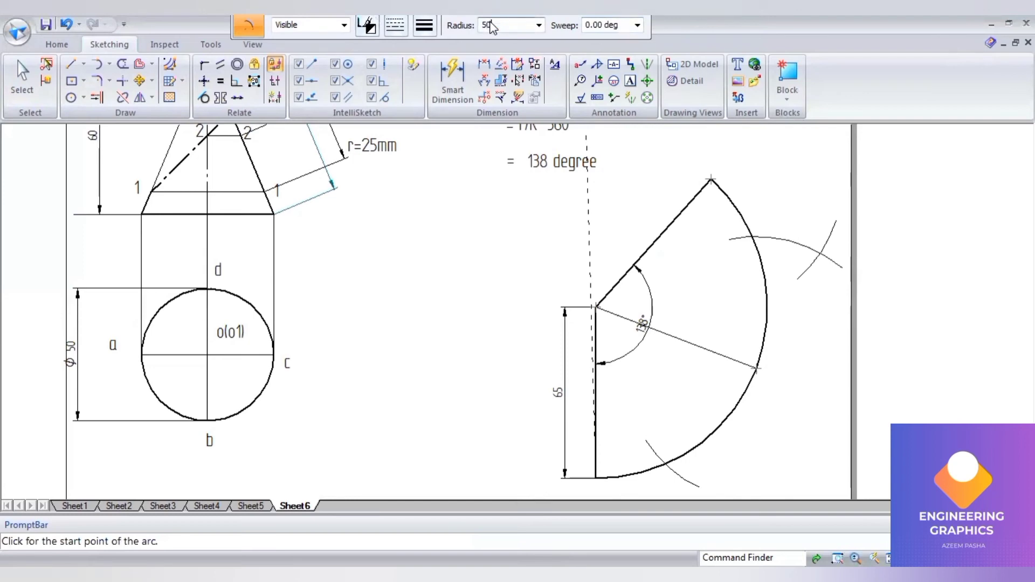
key("Tab")
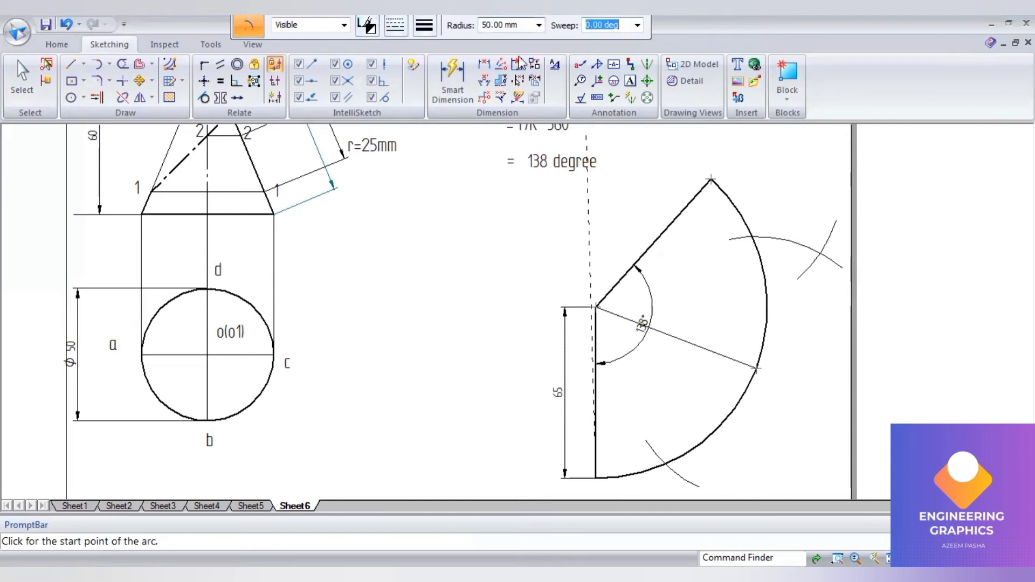
left_click(690, 459)
left_click(678, 494)
left_click(105, 108)
left_click(688, 472)
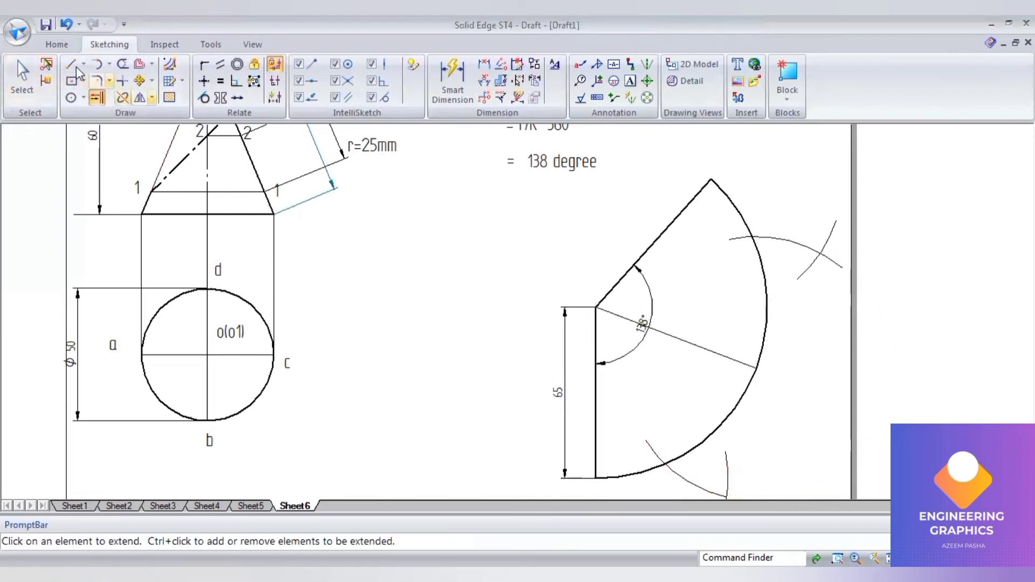
Draw lines from the upper and lower construction-arc intersections to the sector's apex
left_click(70, 63)
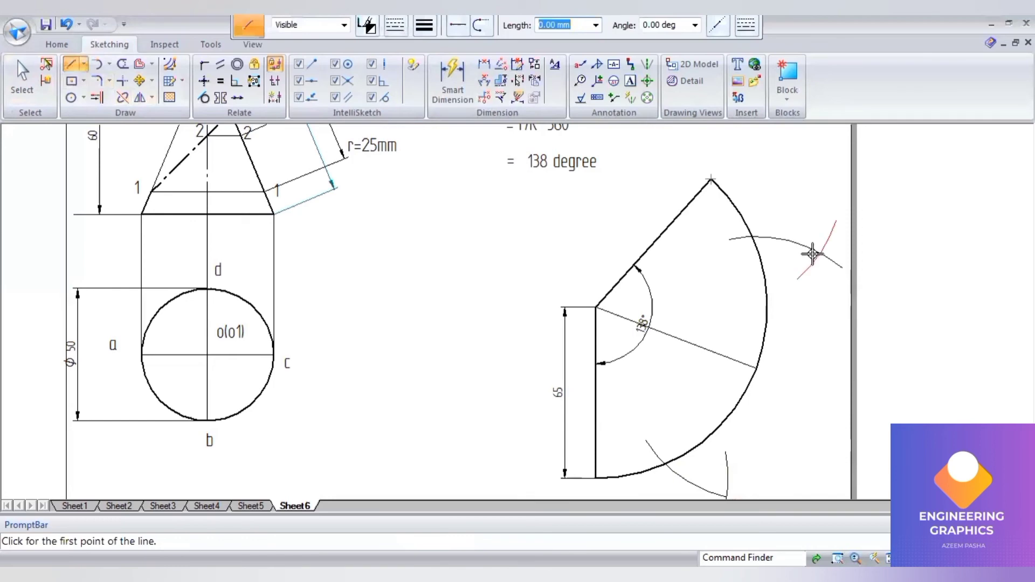
left_click(818, 252)
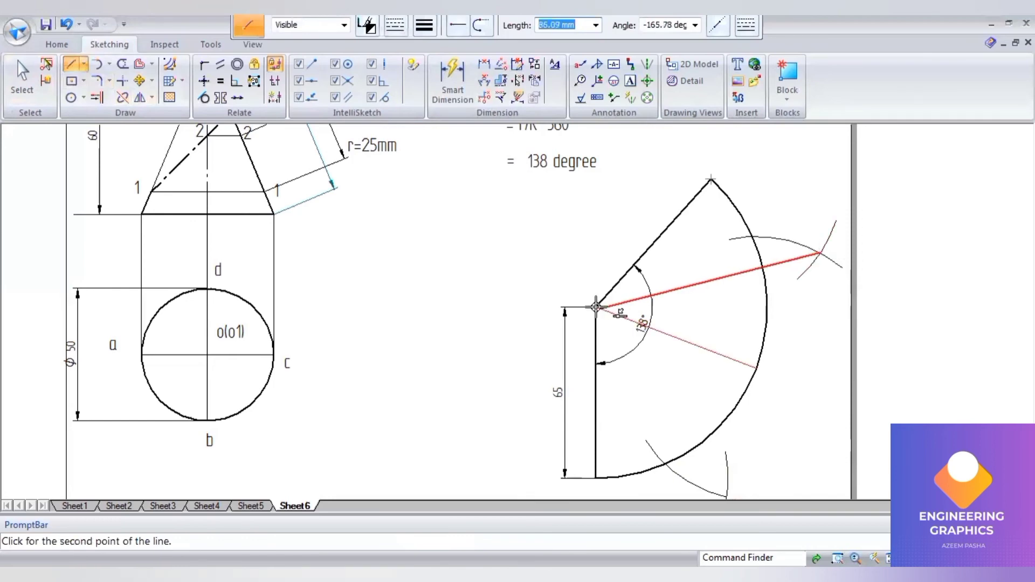
left_click(595, 309)
key("Escape")
left_click(726, 495)
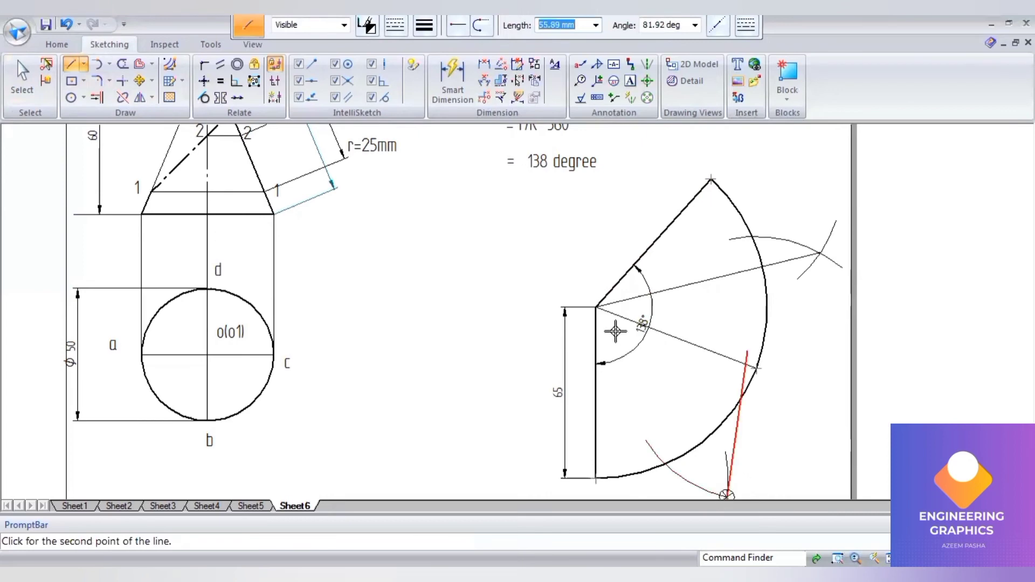
left_click(80, 67)
left_click(725, 496)
left_click(596, 305)
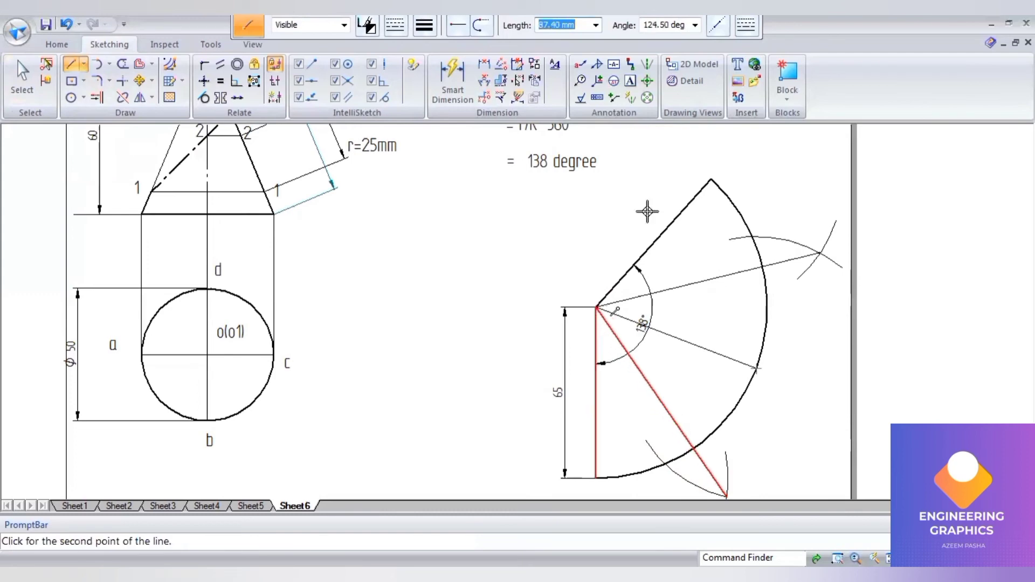
Trim away the construction arcs and the parts of the two new dividing lines outside the sector's curved edge
left_click(122, 64)
left_click(795, 243)
left_click(792, 260)
left_click(744, 237)
left_click(833, 261)
left_click(812, 265)
left_click(826, 245)
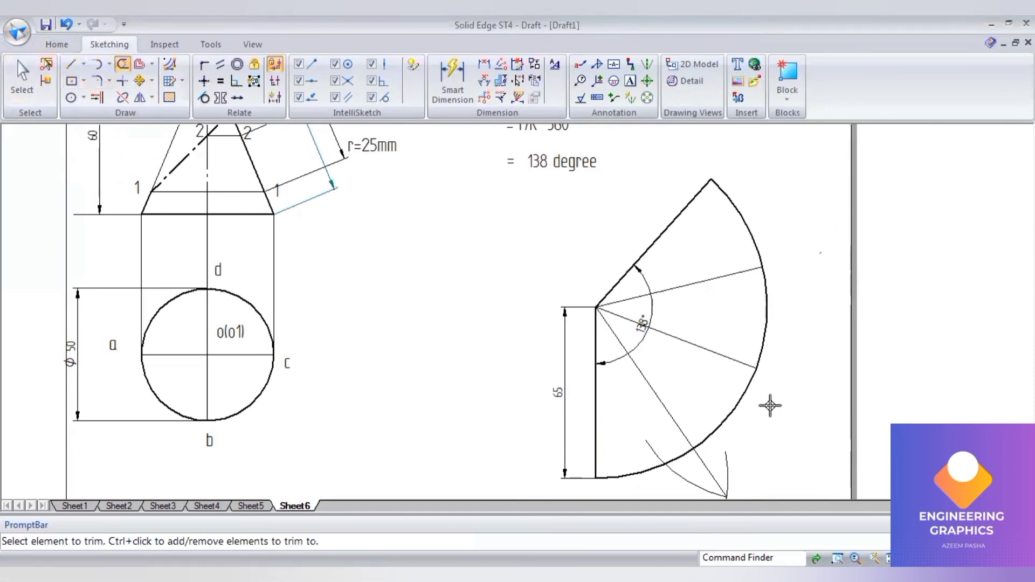
mouse_move(717, 462)
left_mouse_down()
mouse_move(671, 474)
mouse_move(651, 465)
left_mouse_up()
left_click(647, 451)
left_click(730, 474)
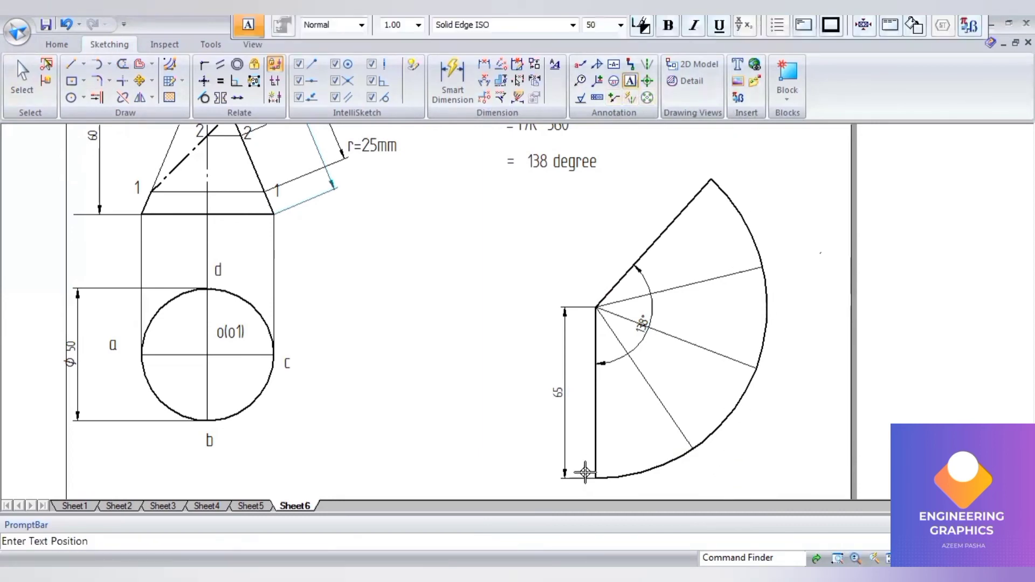
Label the ends of the sector's lines along its curved edge A, B, C, D and A, starting from the vertical edge
left_click(585, 473)
type("A")
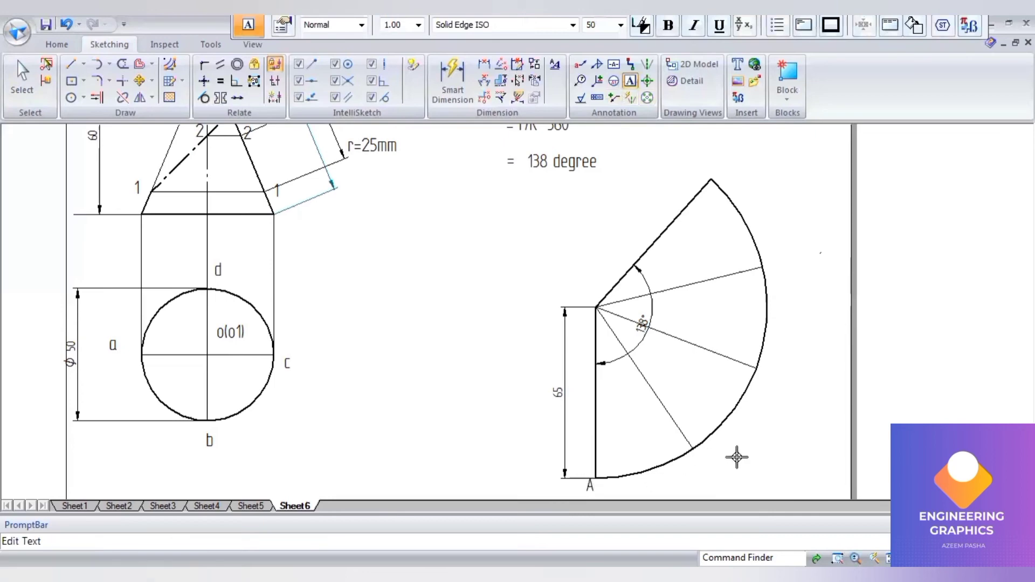
left_click(701, 453)
type("B")
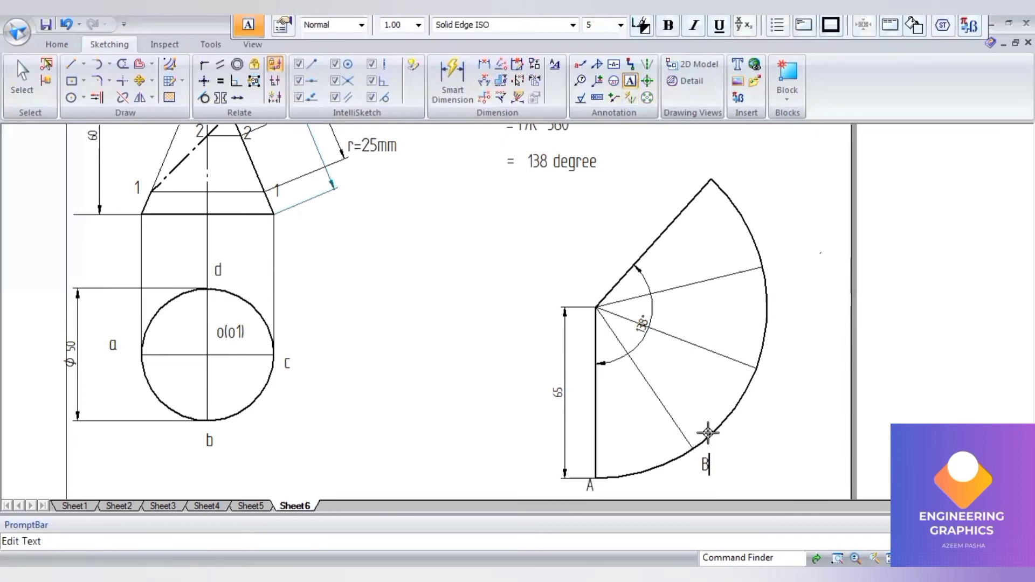
left_click(773, 365)
type("C")
left_click(777, 264)
type("D")
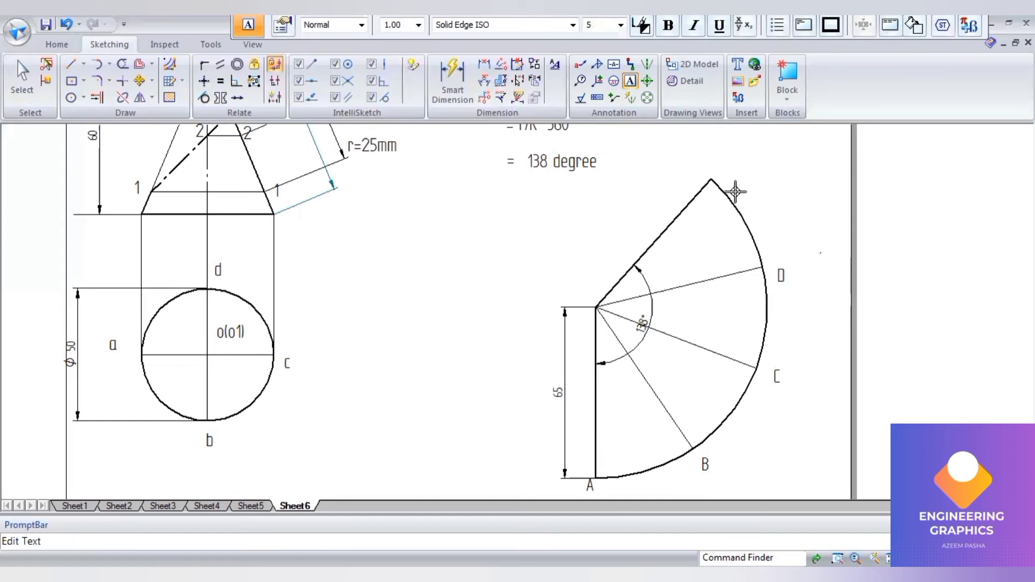
left_click(725, 155)
type("A")
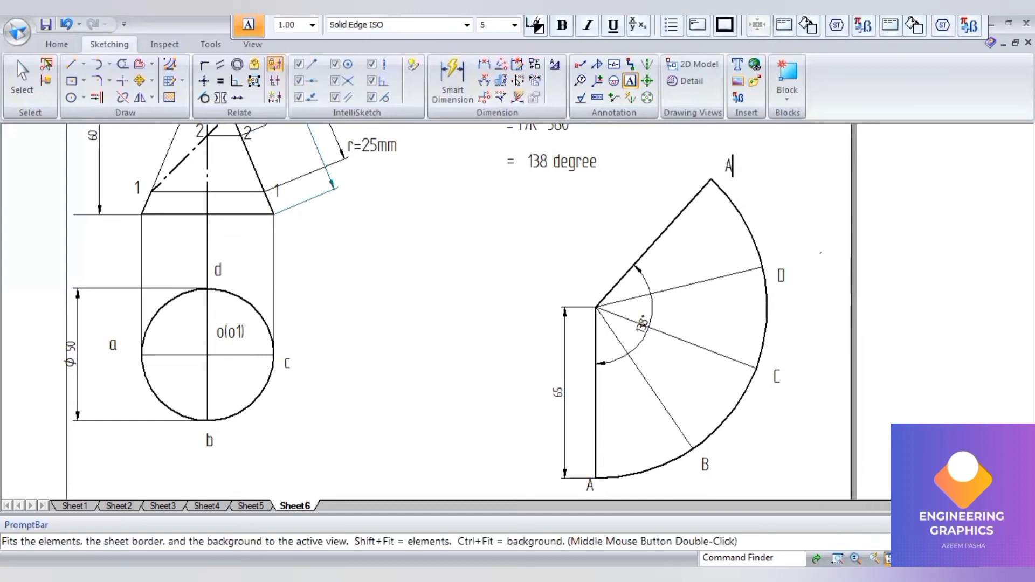
Draw a short 0.13 mm wide arc of 55.7 mm radius, centred on the sector's apex, across the vertical edge
left_click(892, 559)
scroll(732, 472, "up", 2)
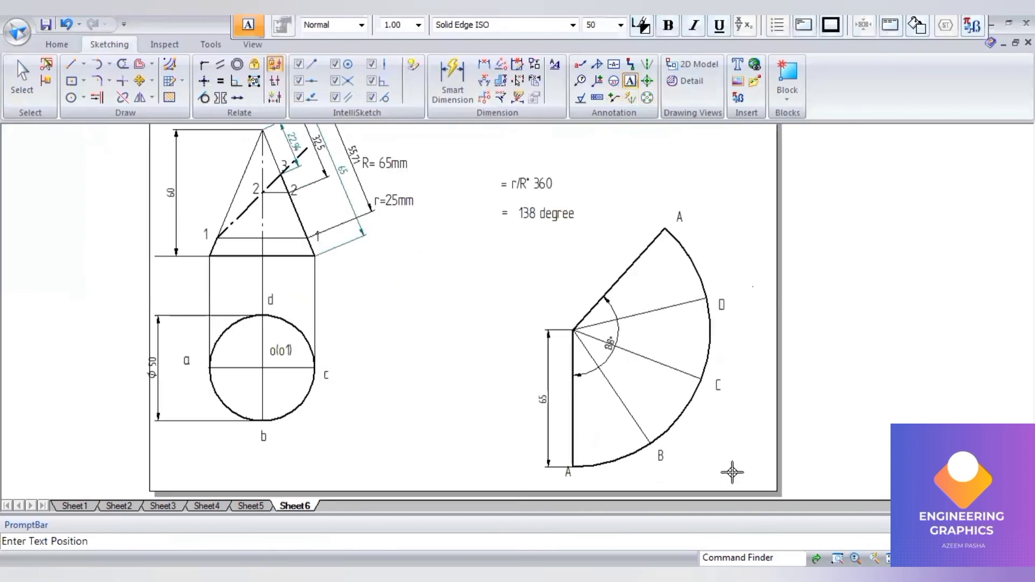
scroll(722, 462, "down", 1)
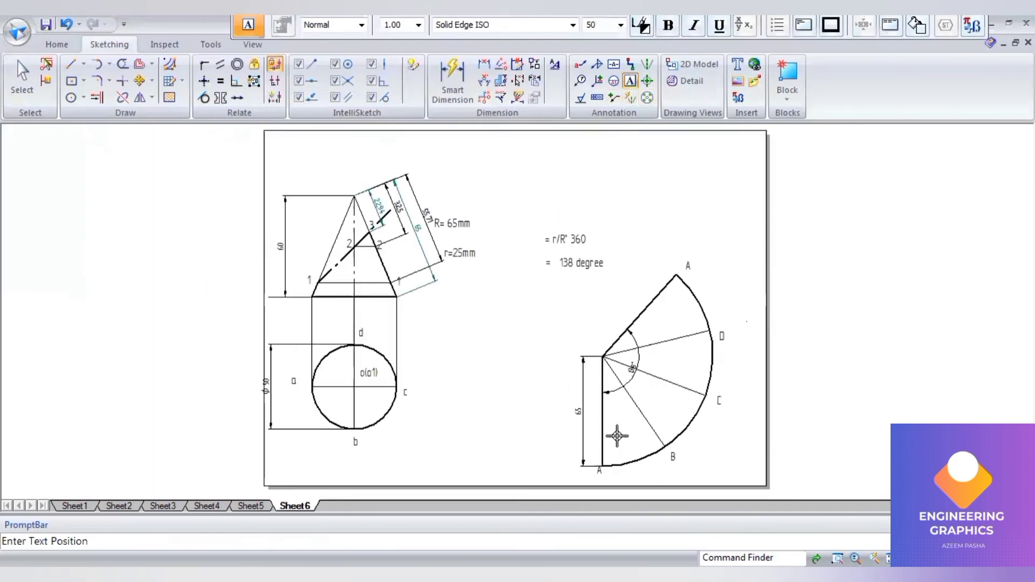
scroll(367, 264, "up", 2)
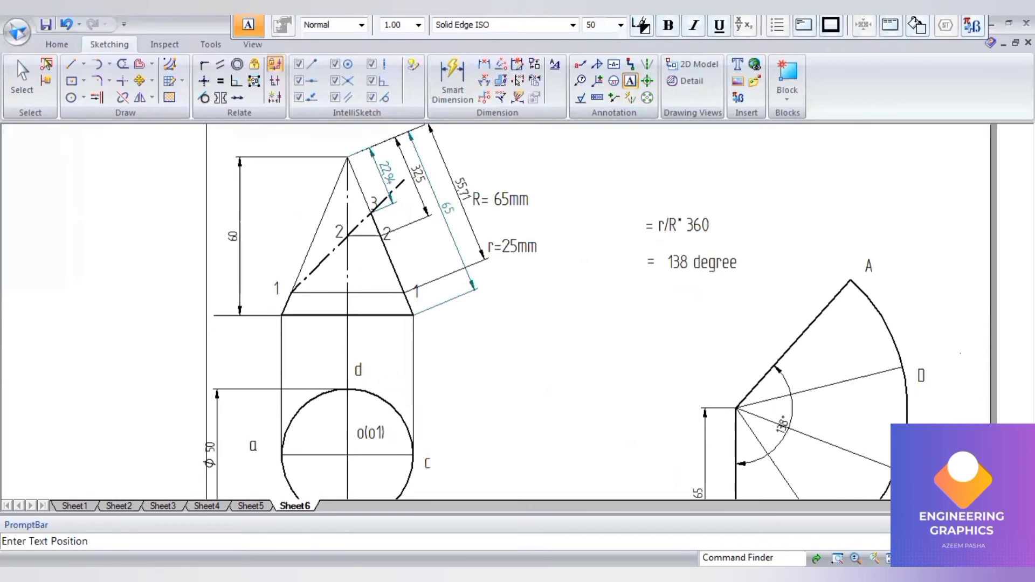
key("ctrl+shift+f")
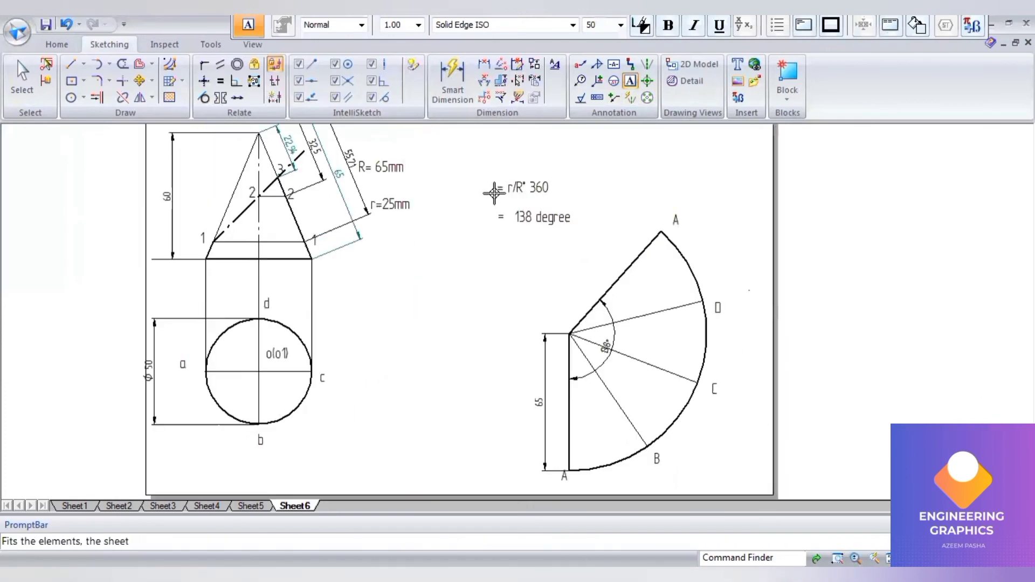
left_click(110, 64)
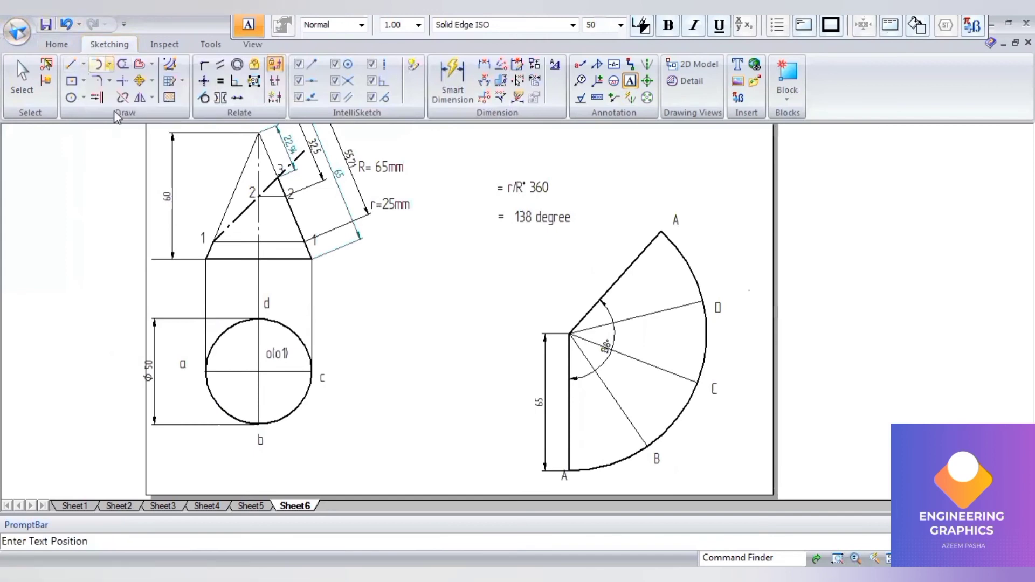
left_click(426, 31)
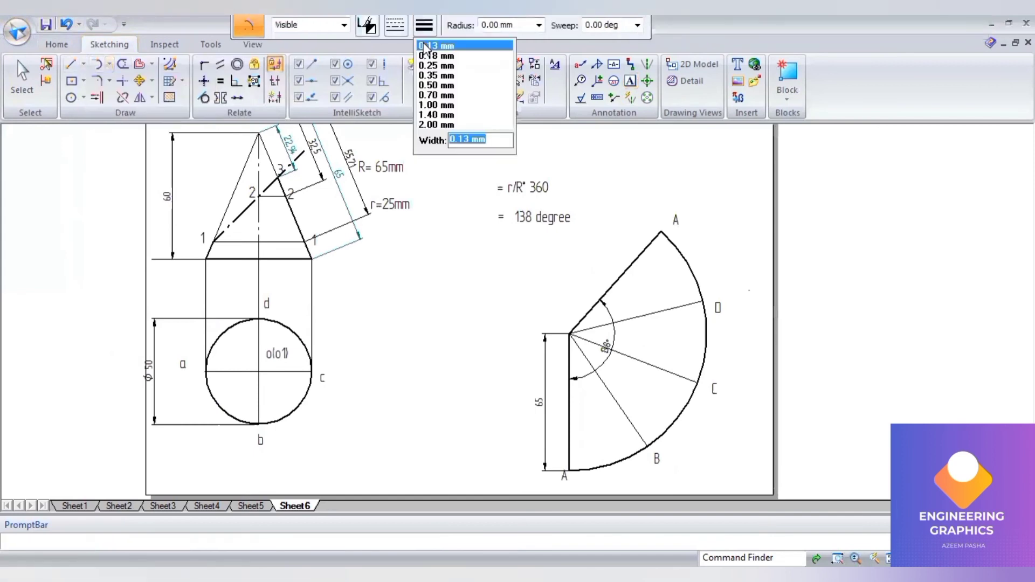
left_click(435, 47)
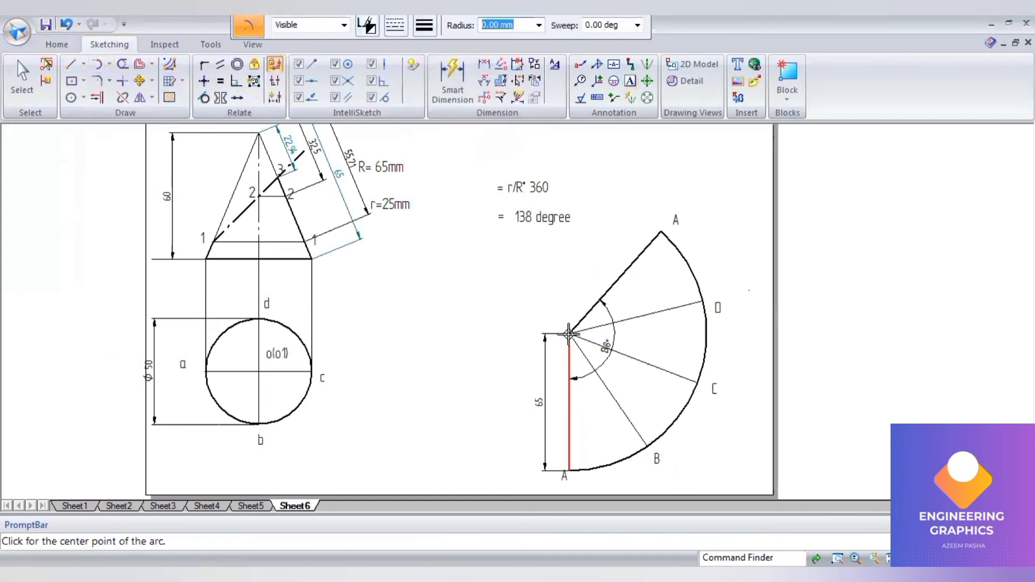
left_click(580, 422)
type("55.7")
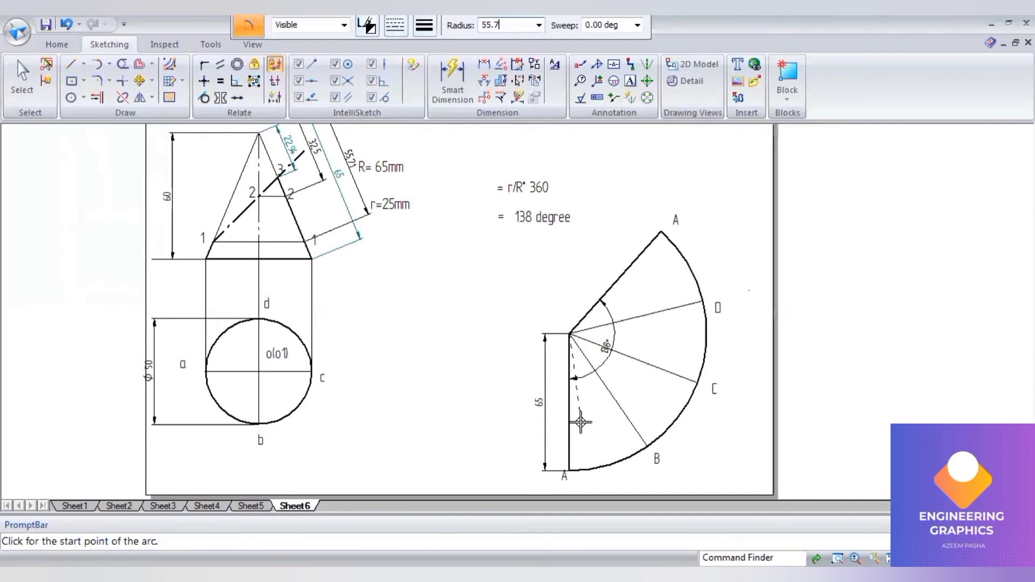
key("Tab")
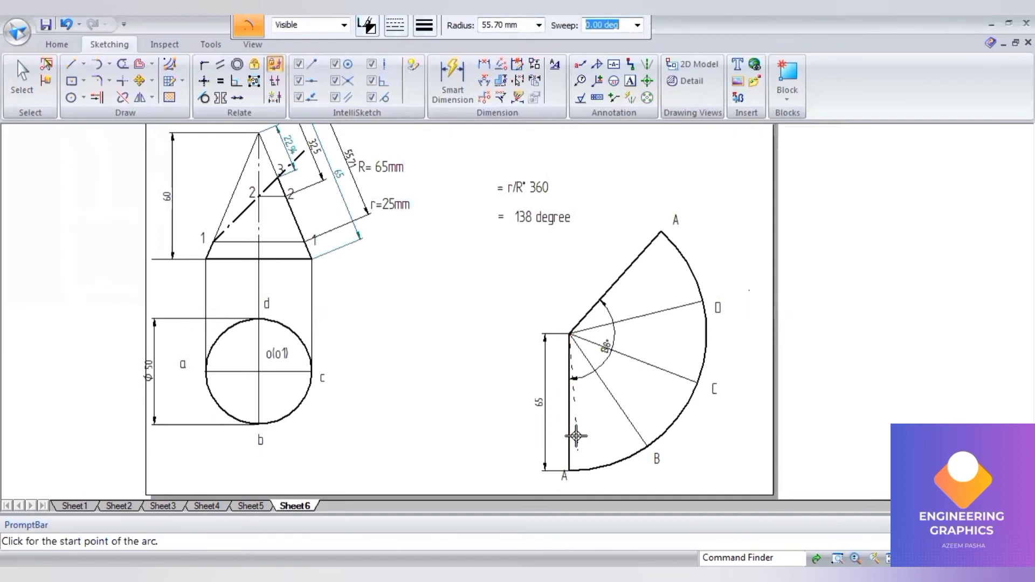
left_click(576, 436)
left_click(555, 445)
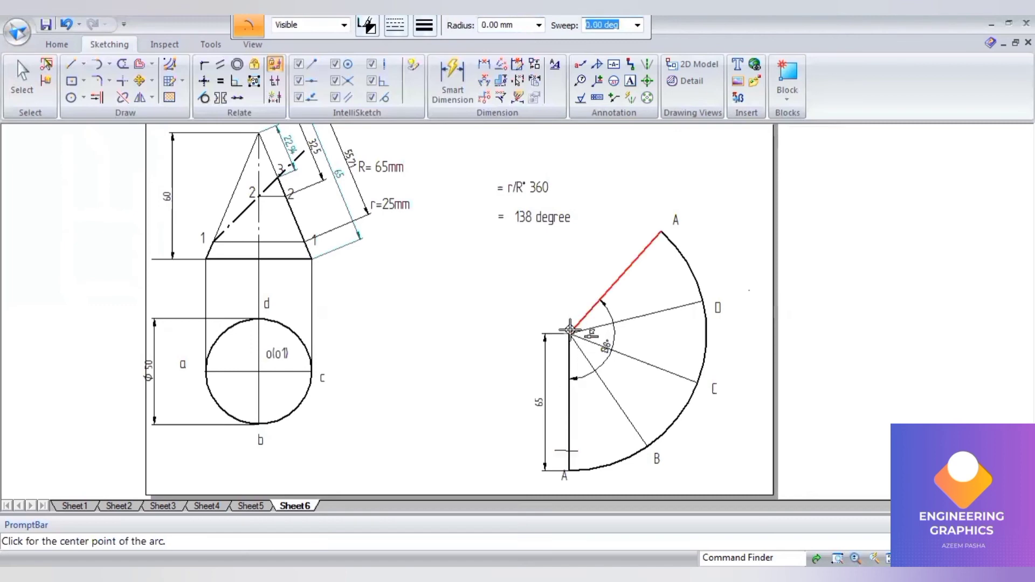
Mark the slanted edge of the sector with a short arc of 55.7 mm radius centred on the apex
left_click(569, 331)
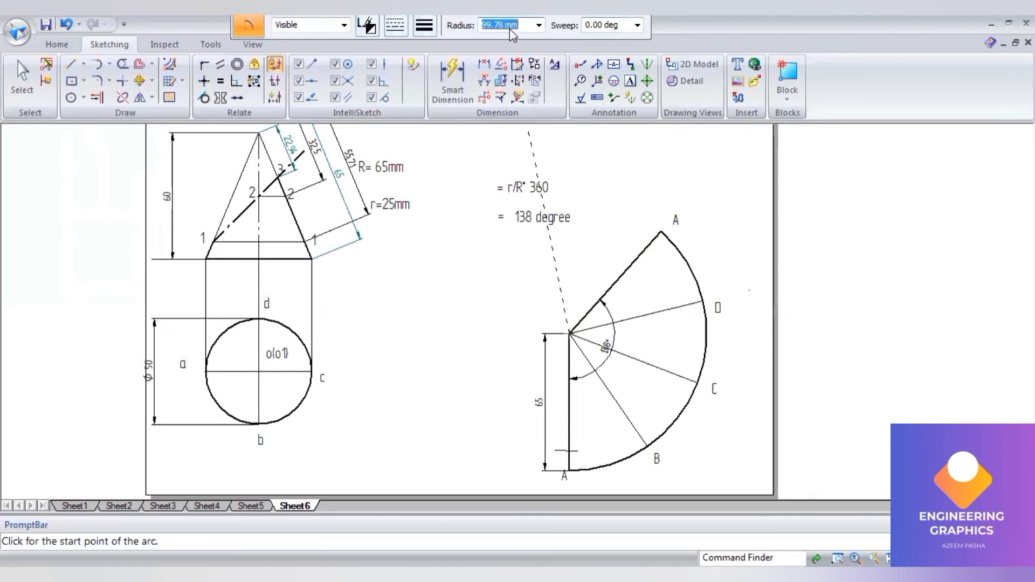
type("55")
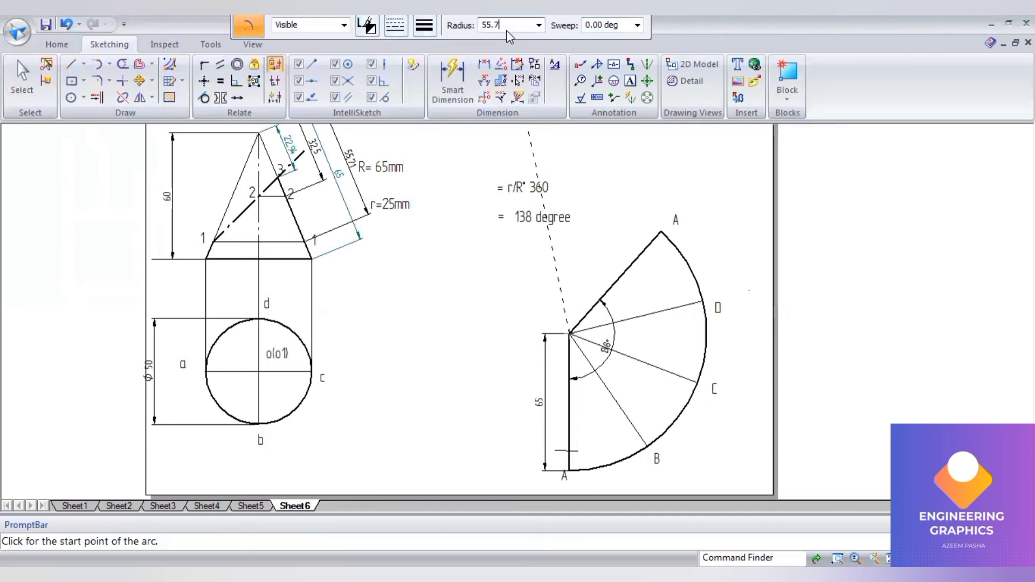
type(".7")
key("Tab")
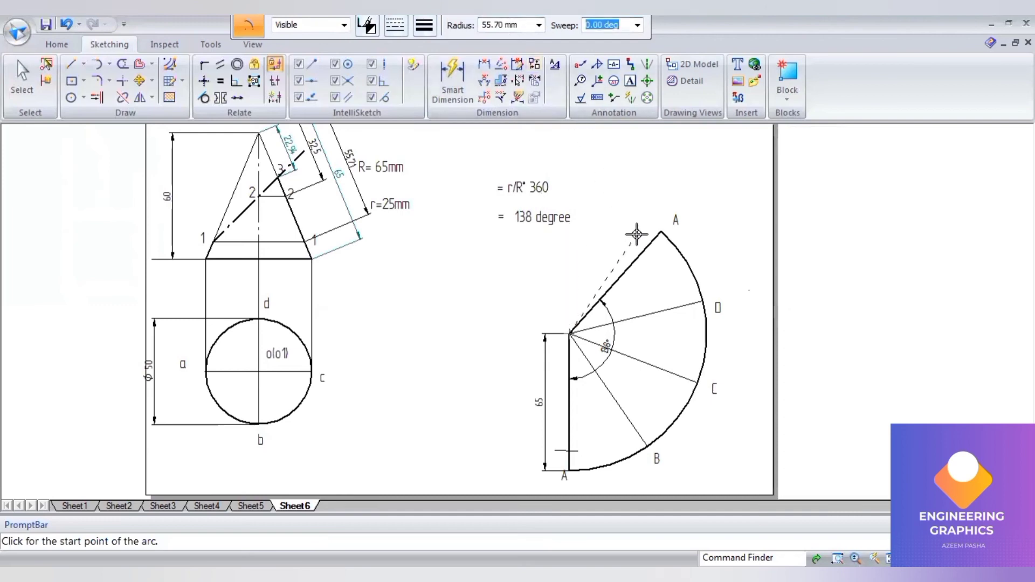
left_click(637, 234)
left_click(646, 263)
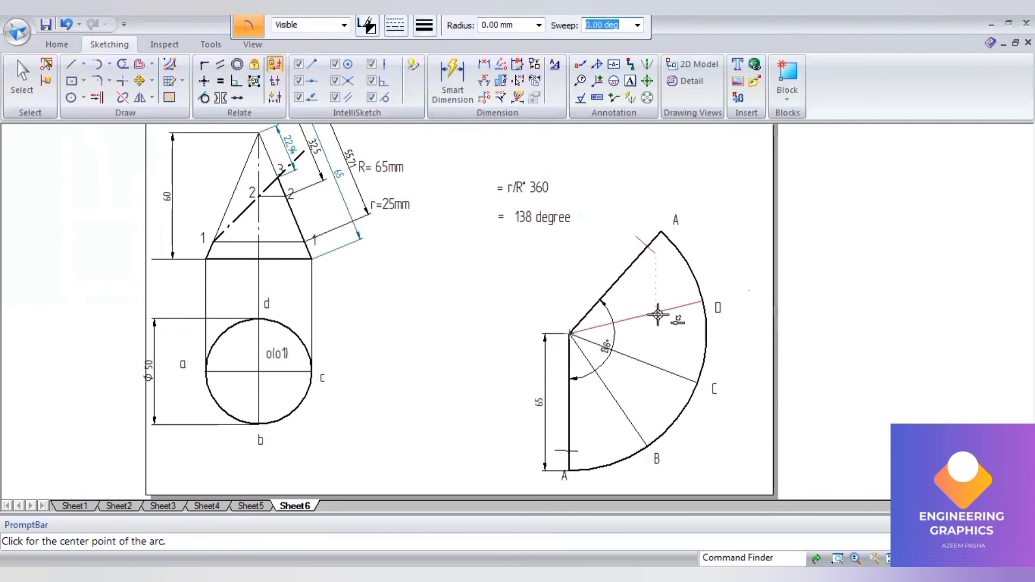
Draw a short arc of 32.5 mm radius, centred on the sector's apex, across the dividing line to D
left_click(570, 333)
left_click(492, 25)
type("32.")
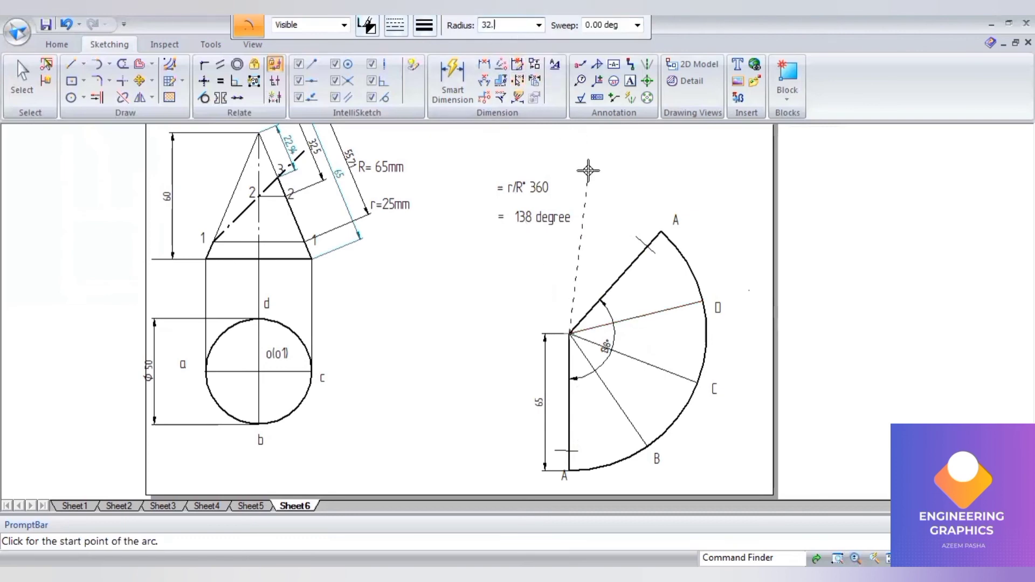
type("5")
key("Tab")
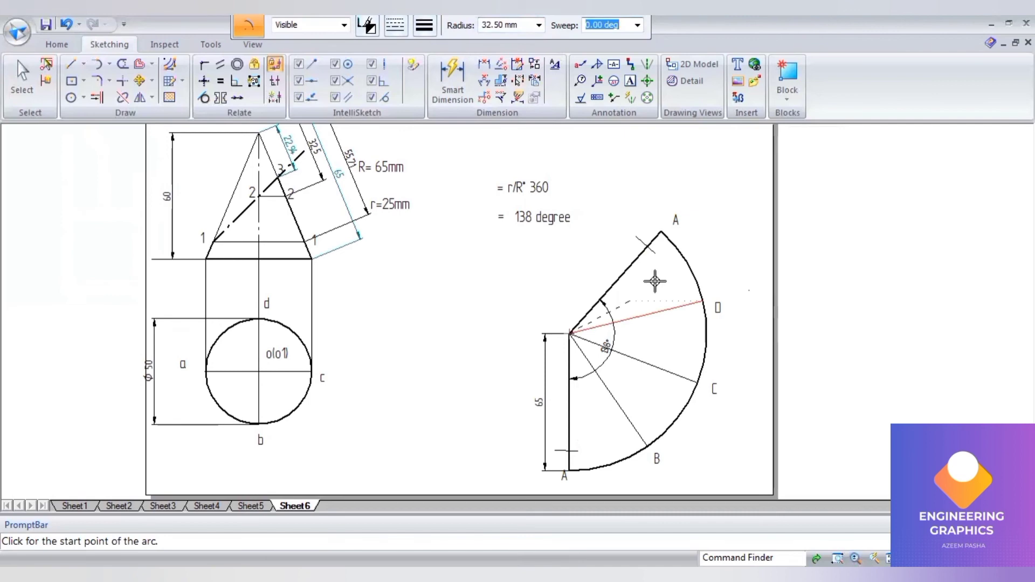
left_click(665, 330)
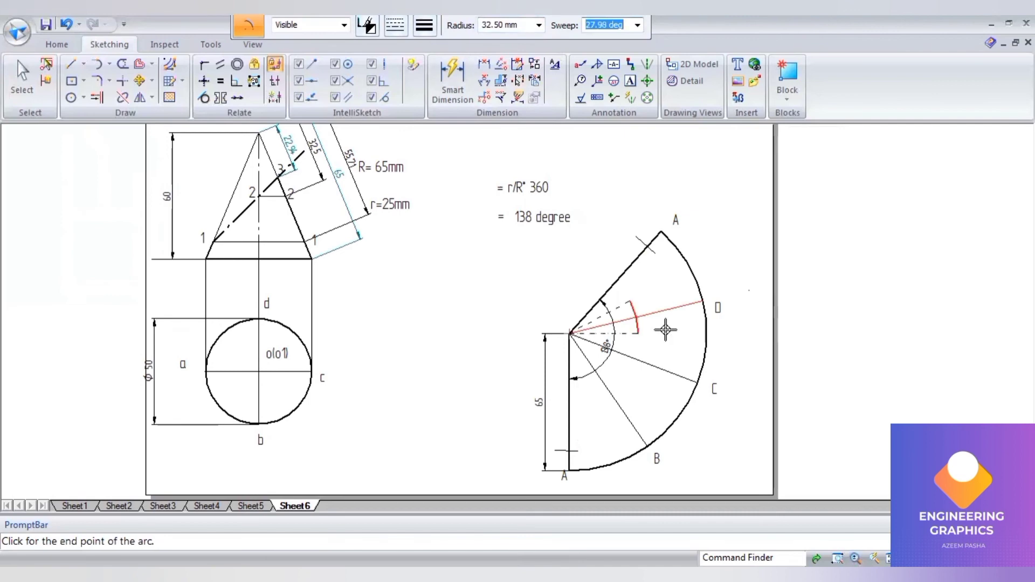
left_click(665, 330)
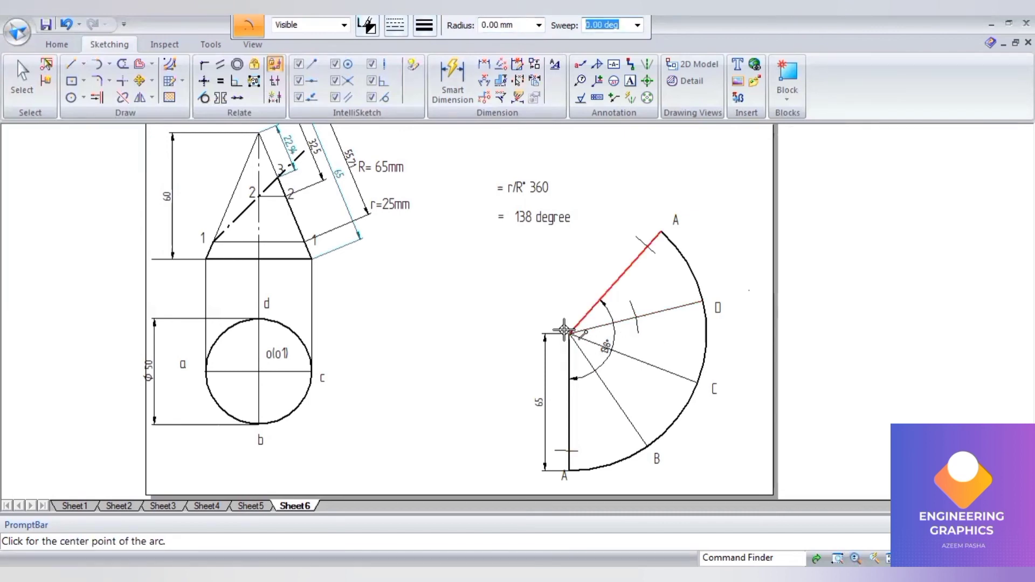
Mark the dividing line to B with a short arc of 32.5 mm radius centred on the sector's apex
left_click(570, 334)
left_click(512, 27)
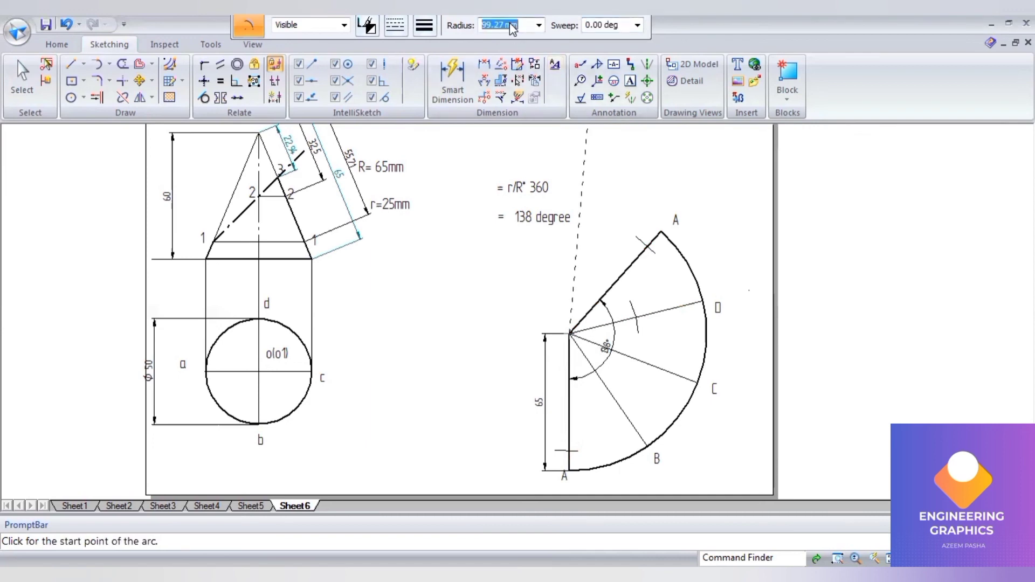
type("32.5")
key("Tab")
left_click(637, 393)
left_click(609, 410)
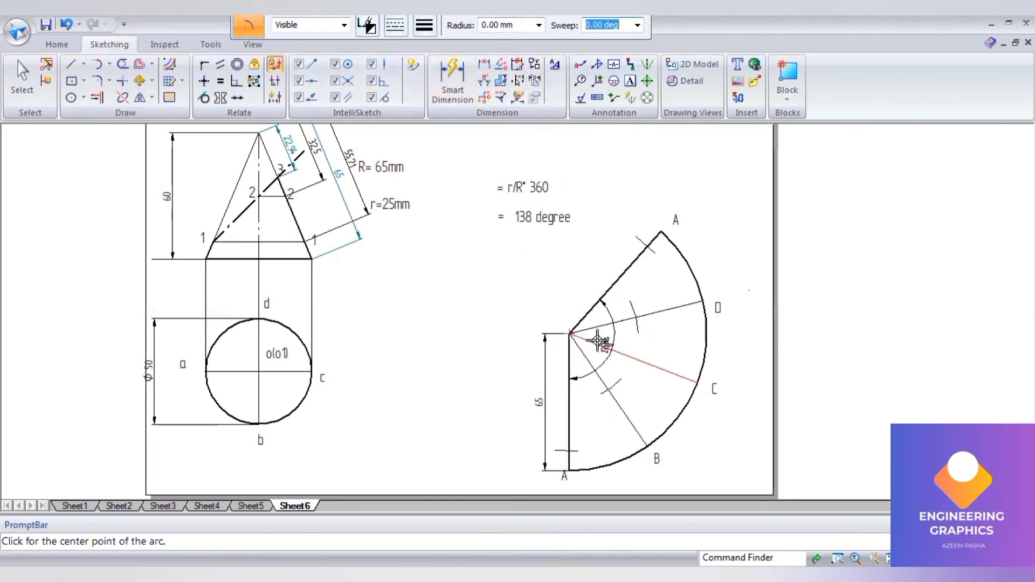
Draw a short arc of 22.94 mm radius, centred on the sector's apex, across the dividing line to C
left_click(569, 331)
type("2")
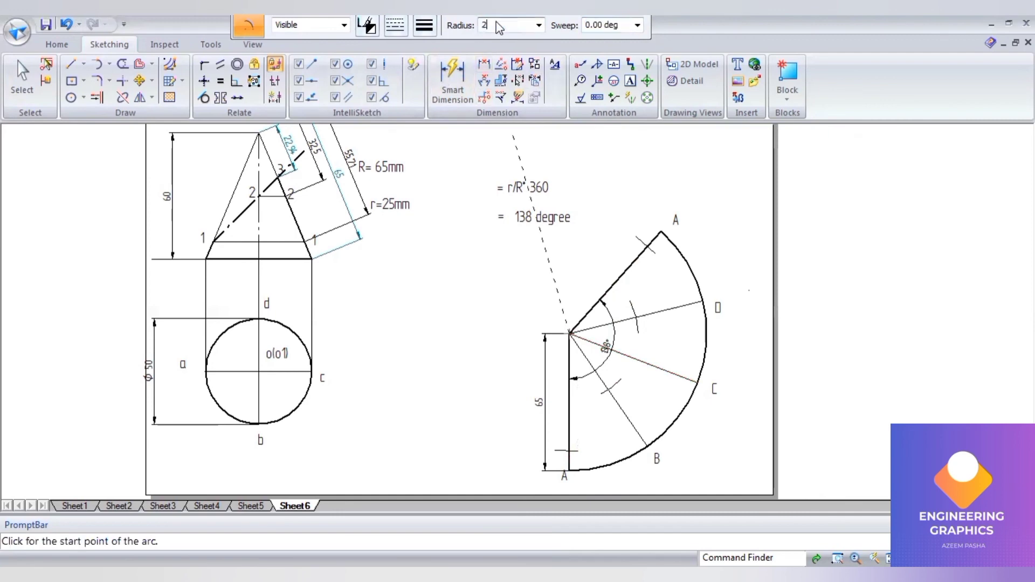
type("2.94")
key("Tab")
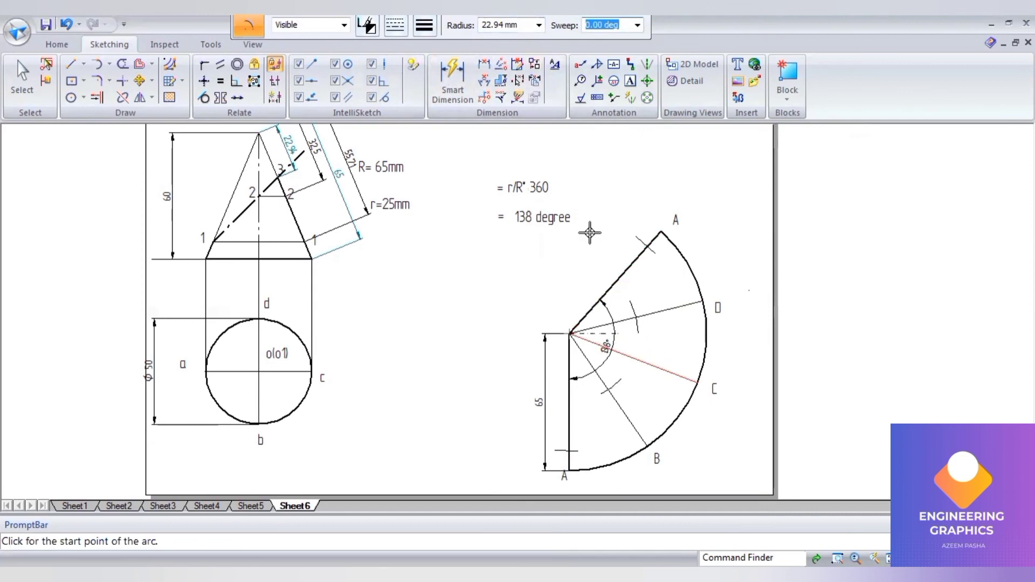
Label the arc marks on the sector's lines 1, 2, 3, 4 and 1, from the vertical edge round to the slanted edge
left_click(630, 81)
left_click(581, 432)
type("1")
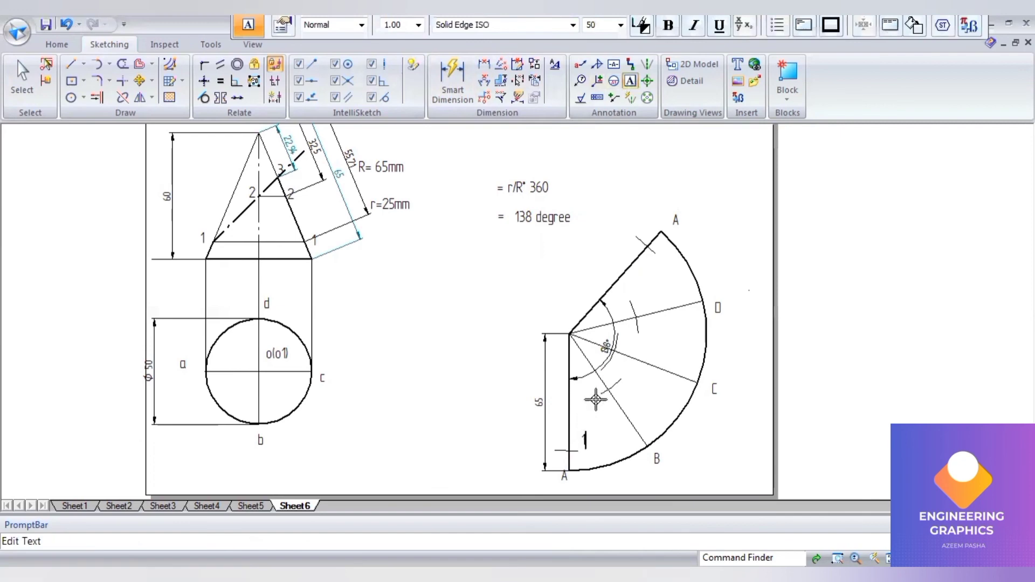
left_click(621, 386)
left_click(621, 386)
type("2")
left_click(623, 336)
left_click(623, 336)
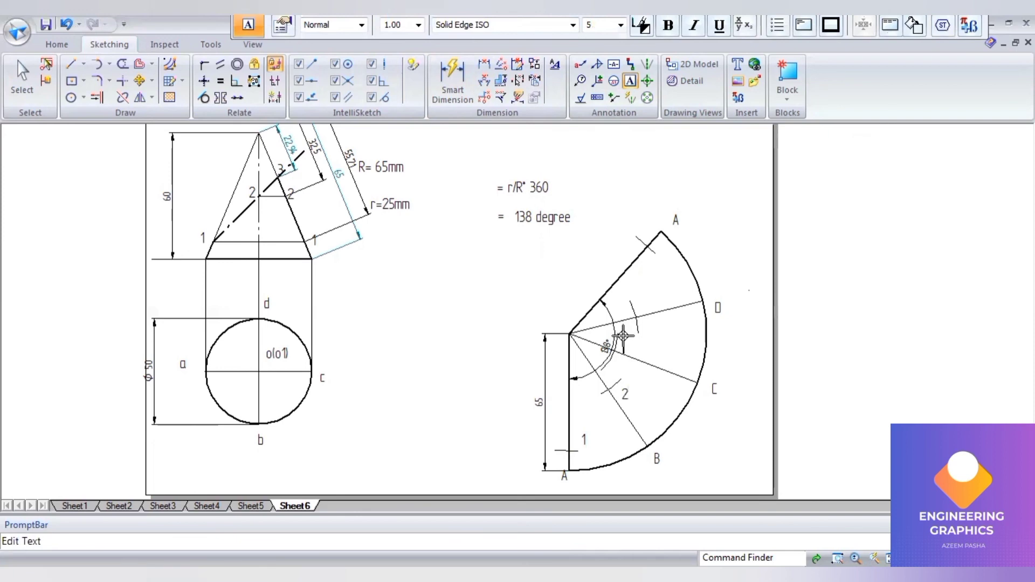
left_click(641, 302)
type("4")
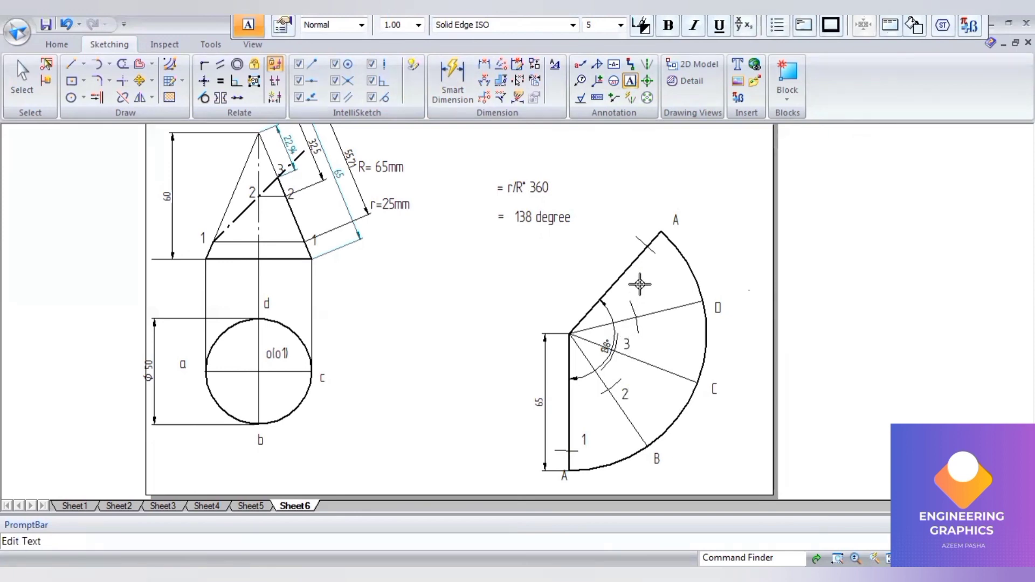
left_click(645, 228)
left_click(644, 228)
type("1")
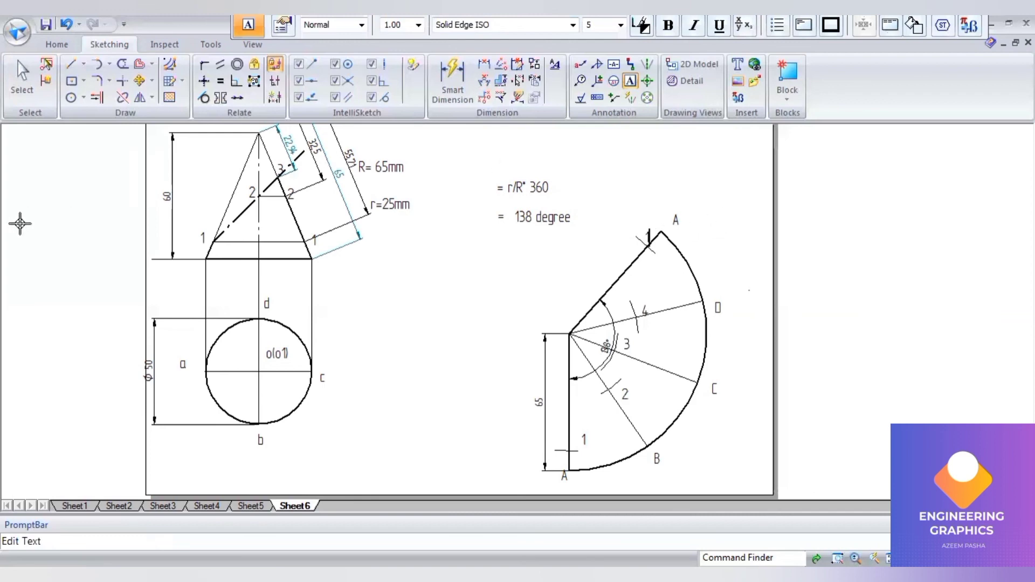
Try a curve from mark 1 on the sector's vertical edge through marks 2 and 3
left_click(110, 64)
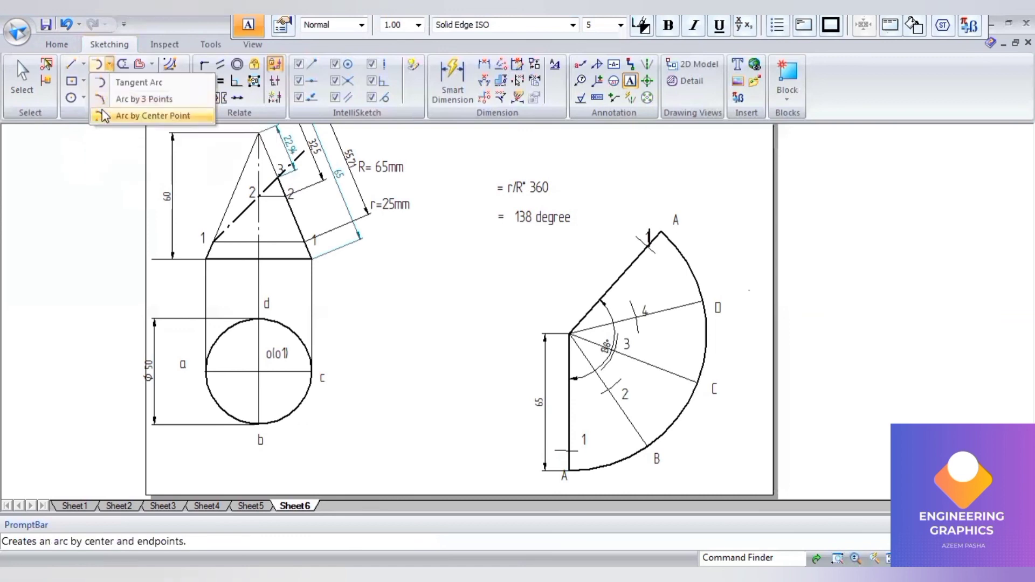
left_click(82, 67)
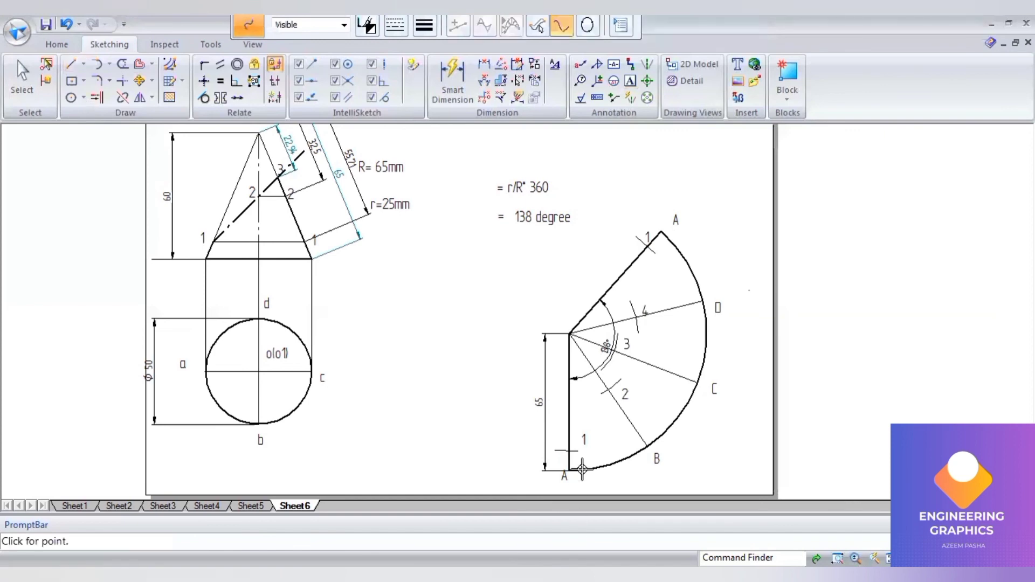
scroll(579, 465, "up", 3)
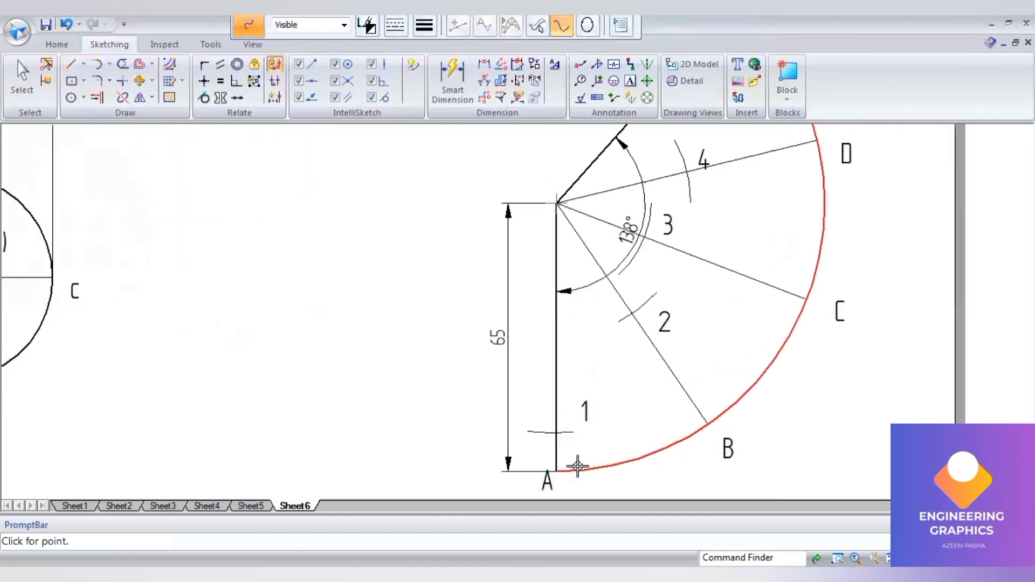
left_click(558, 432)
scroll(631, 329, "up", 1)
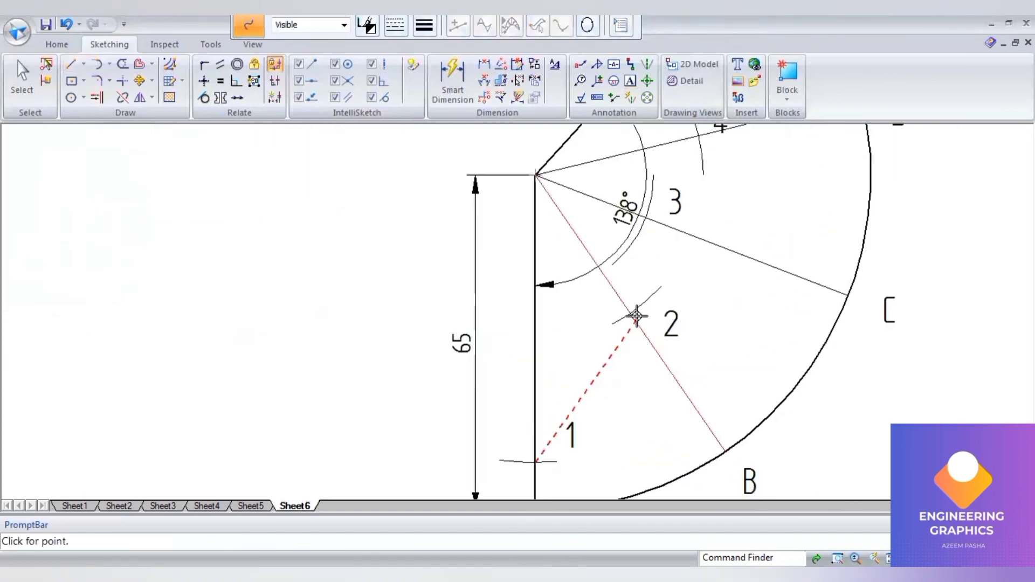
scroll(628, 316, "up", 4)
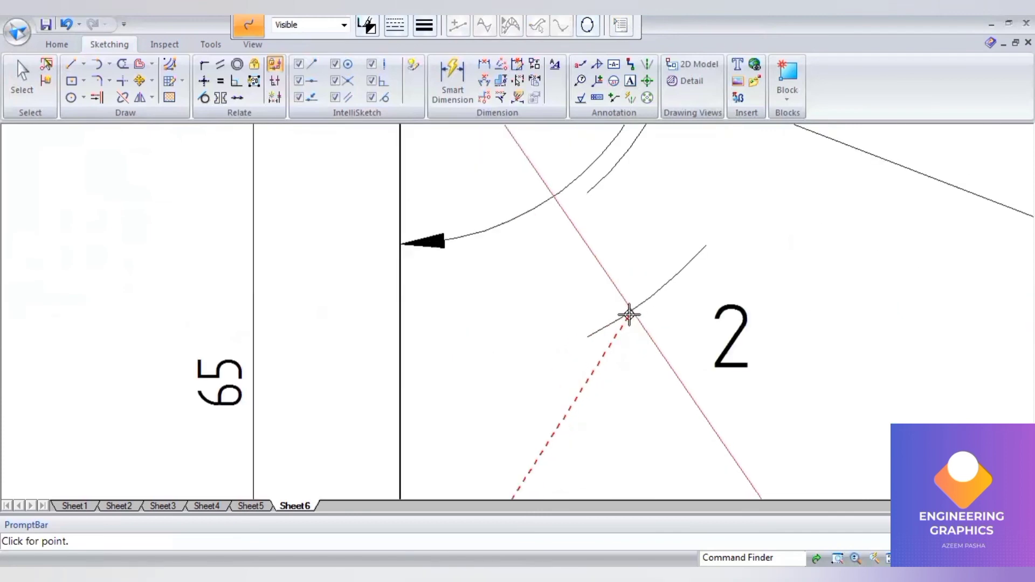
left_click(631, 308)
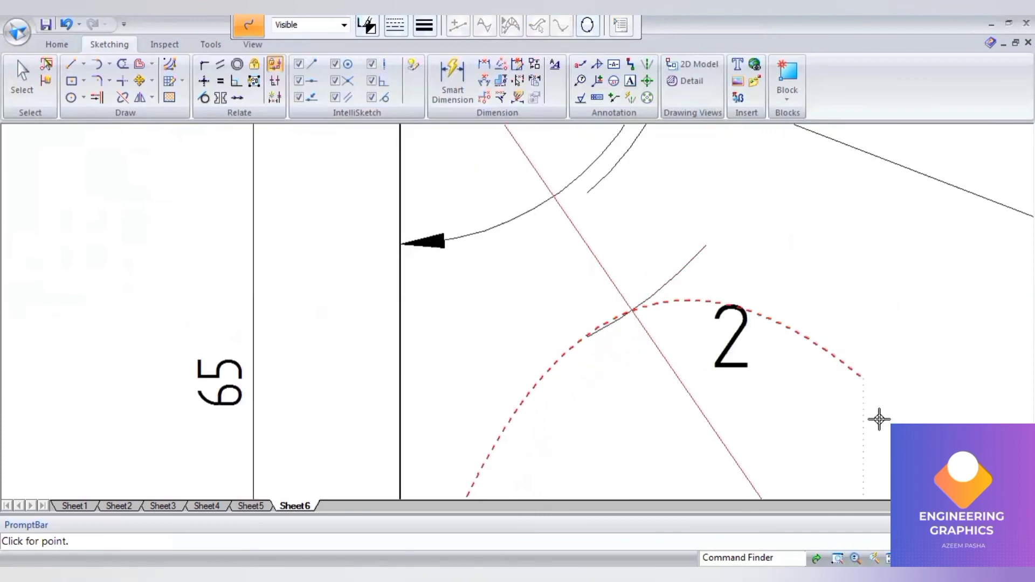
left_click(888, 558)
scroll(655, 356, "up", 8)
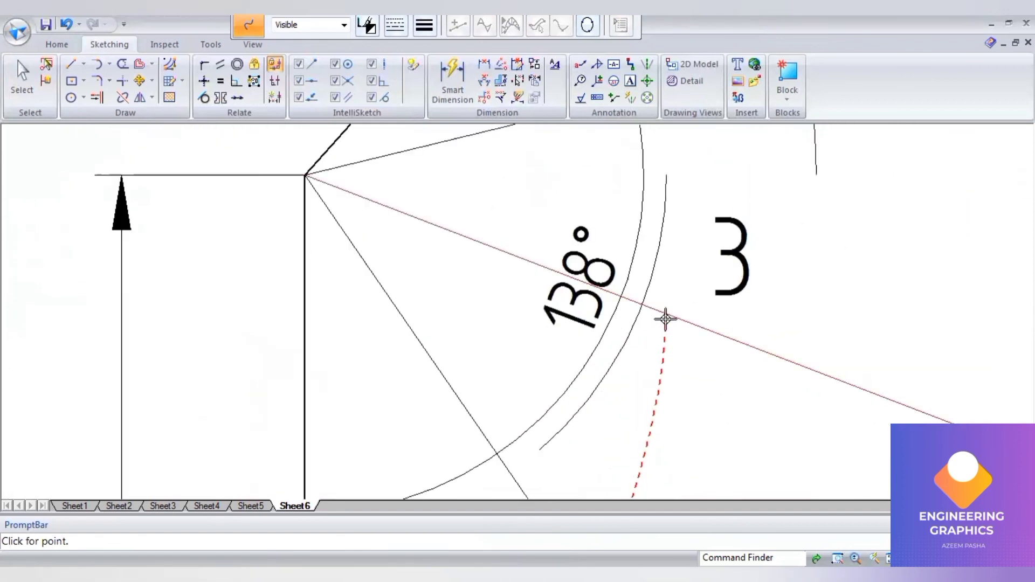
left_click(642, 306)
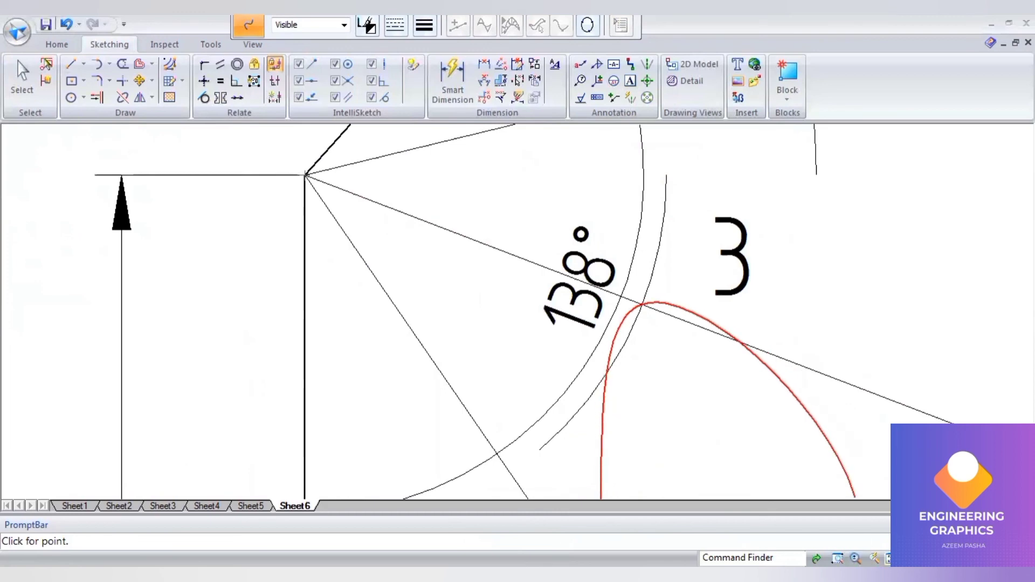
Continue the curve through mark 4 and end it at mark 1 on the sector's slanted edge
scroll(624, 346, "down", 3)
scroll(626, 322, "up", 4)
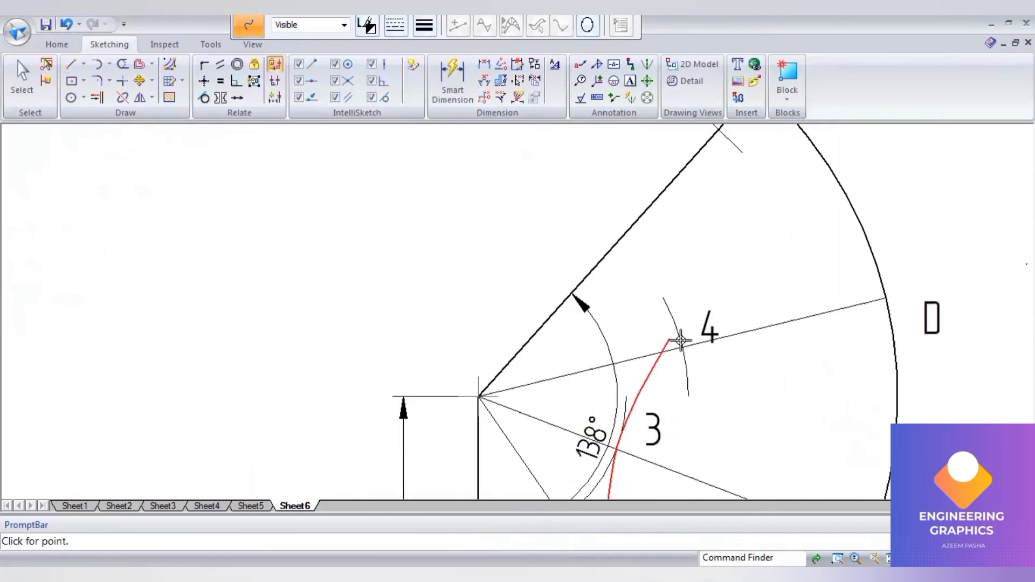
left_click(682, 347)
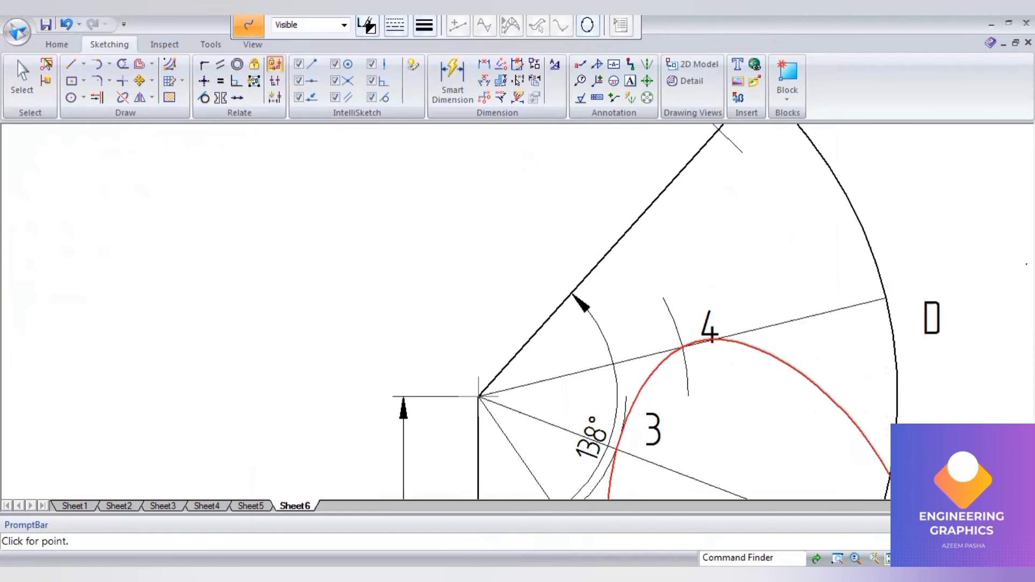
left_click(892, 559)
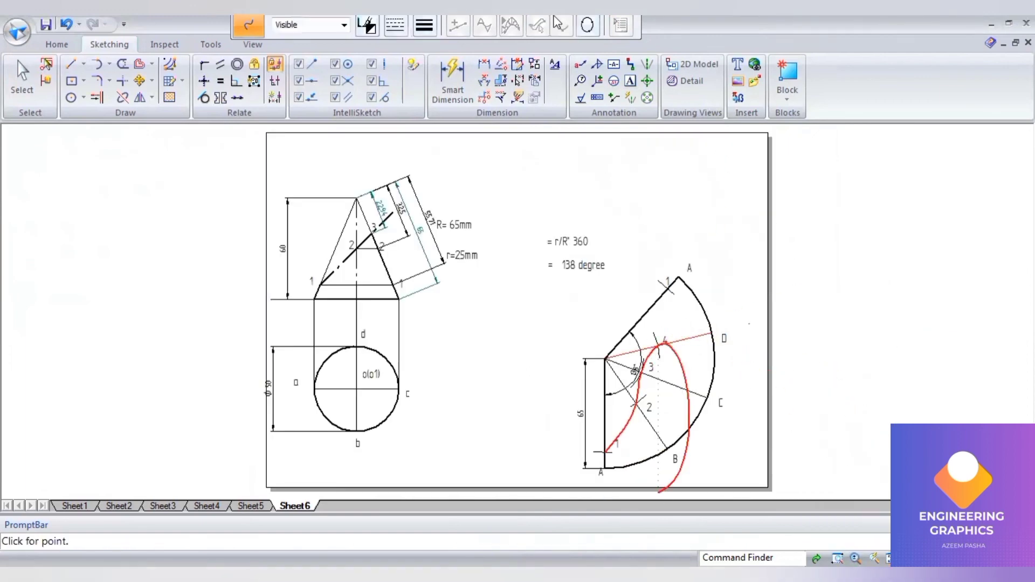
scroll(675, 279, "up", 5)
scroll(665, 269, "up", 1)
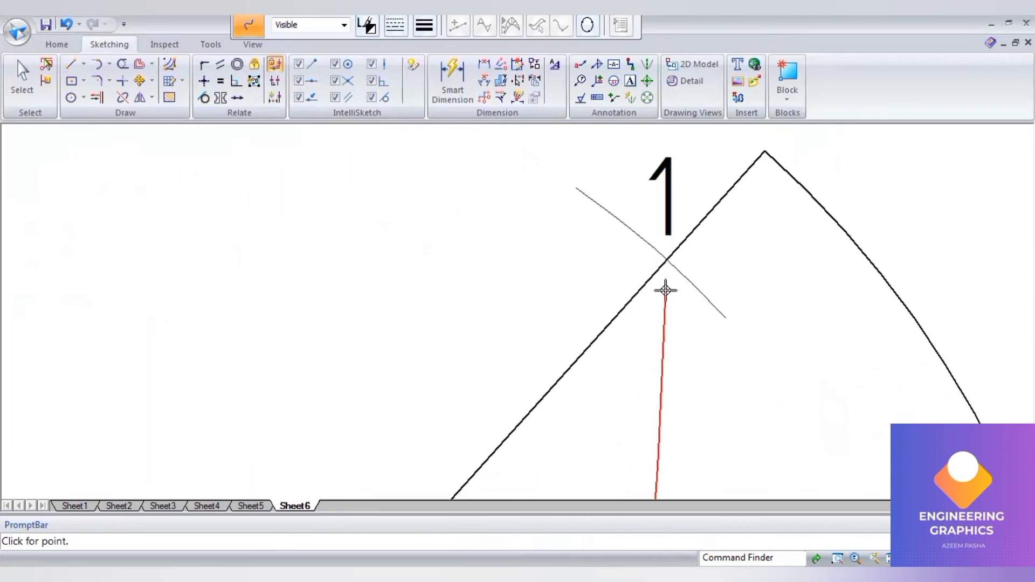
left_click(665, 260)
right_click(671, 262)
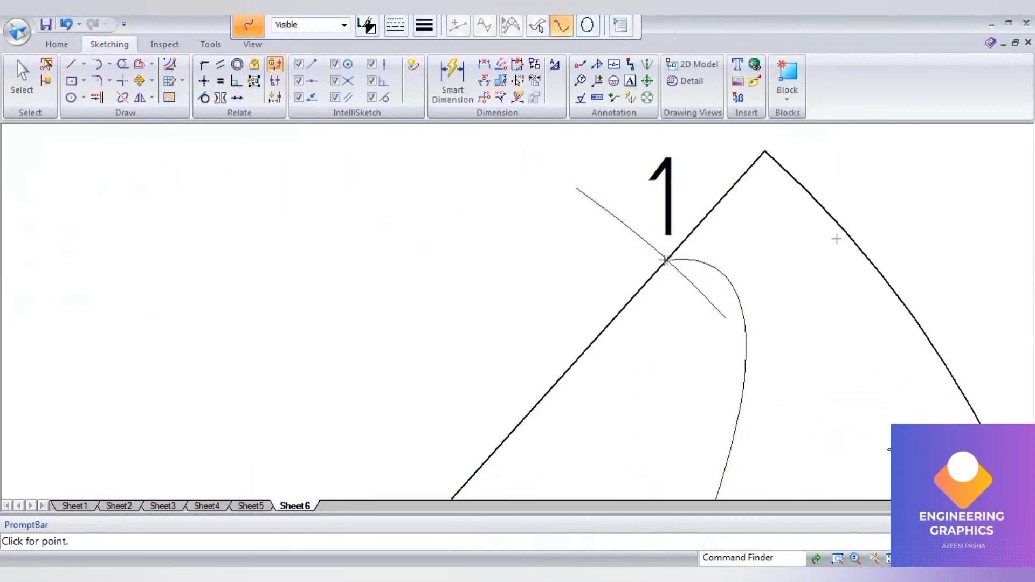
scroll(738, 371, "down", 5)
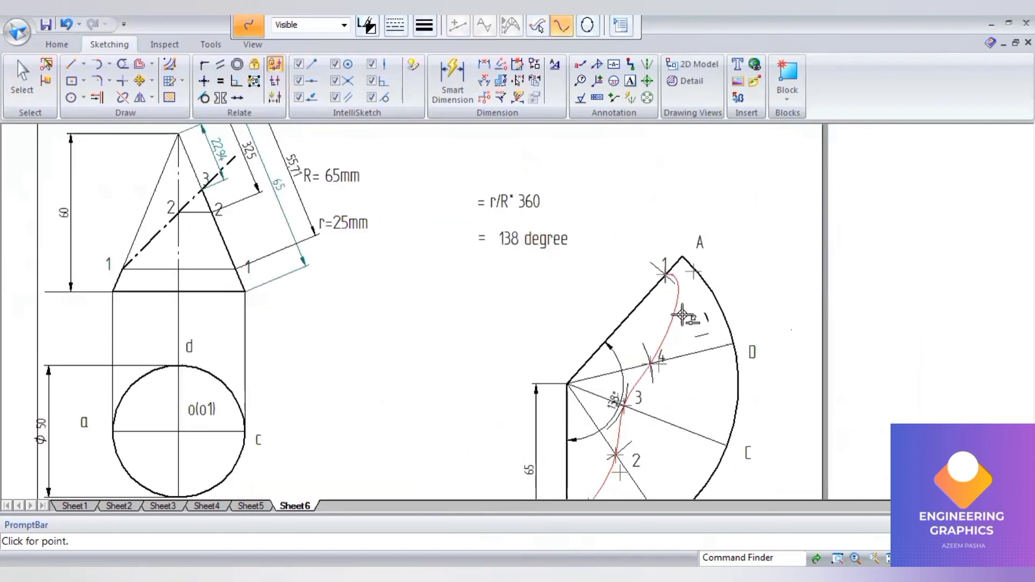
Delete the thin curve running through the sector's arc marks
left_click(27, 89)
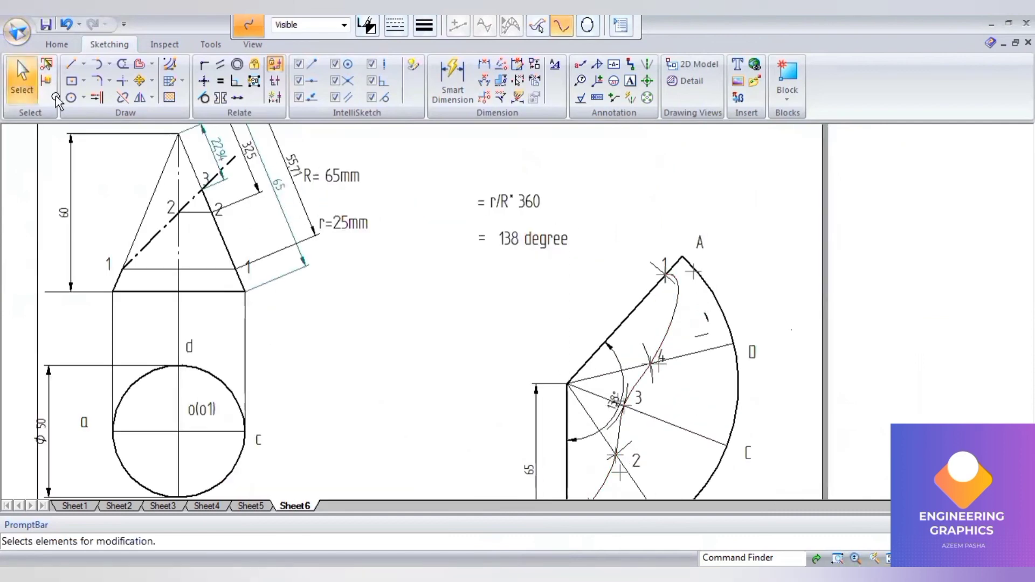
left_click(667, 324)
key("Delete")
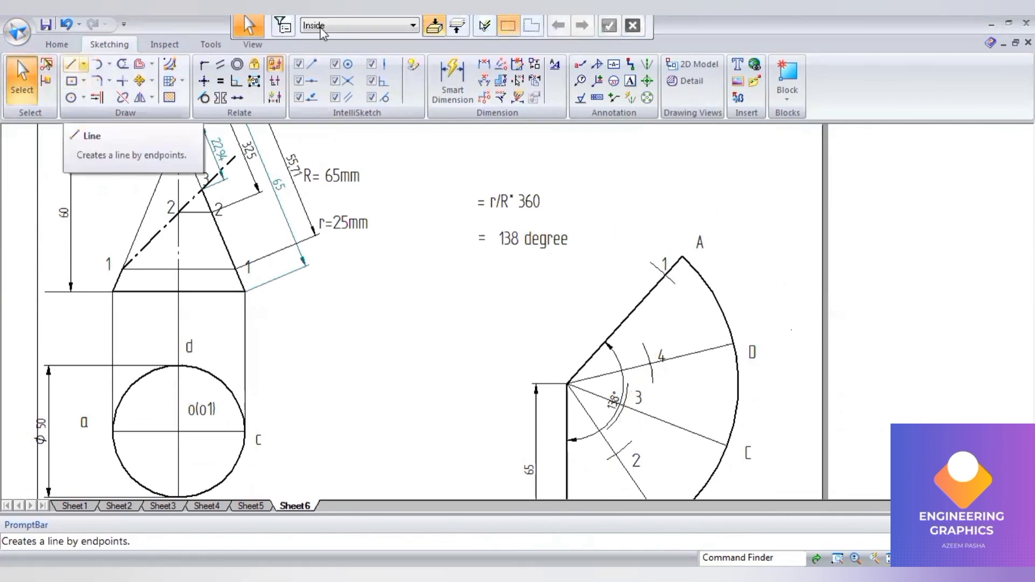
Start a curve with a thicker line width at mark 1 on the slanted edge, passing through marks 4 and 3
left_click(425, 25)
left_click(432, 75)
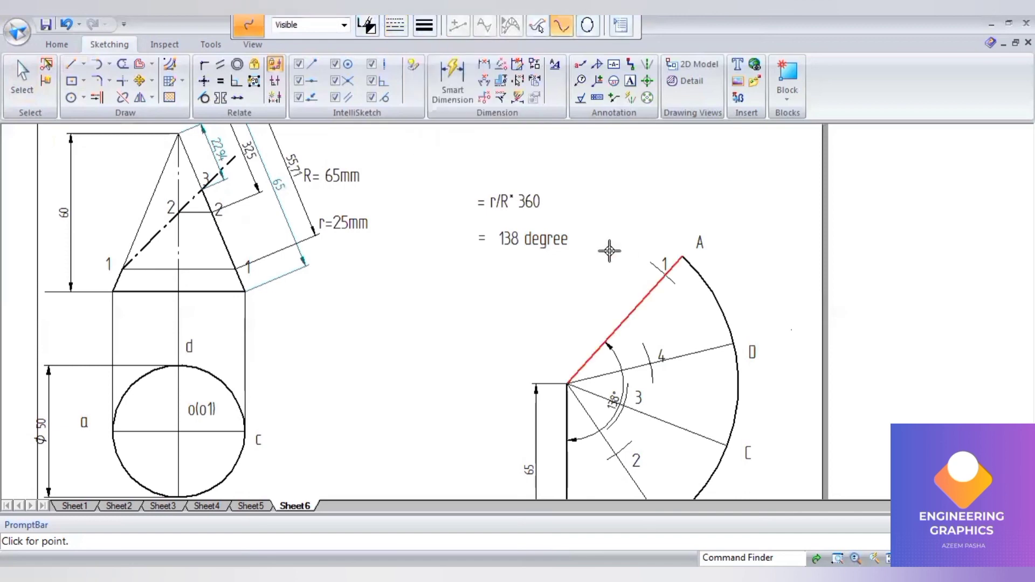
left_click(424, 25)
left_click(434, 81)
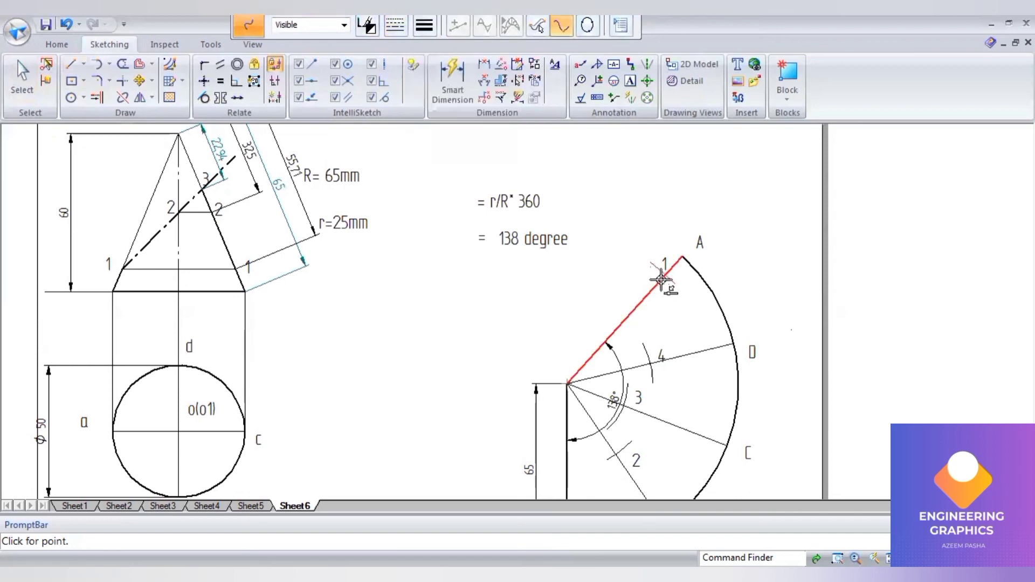
scroll(666, 276, "up", 2)
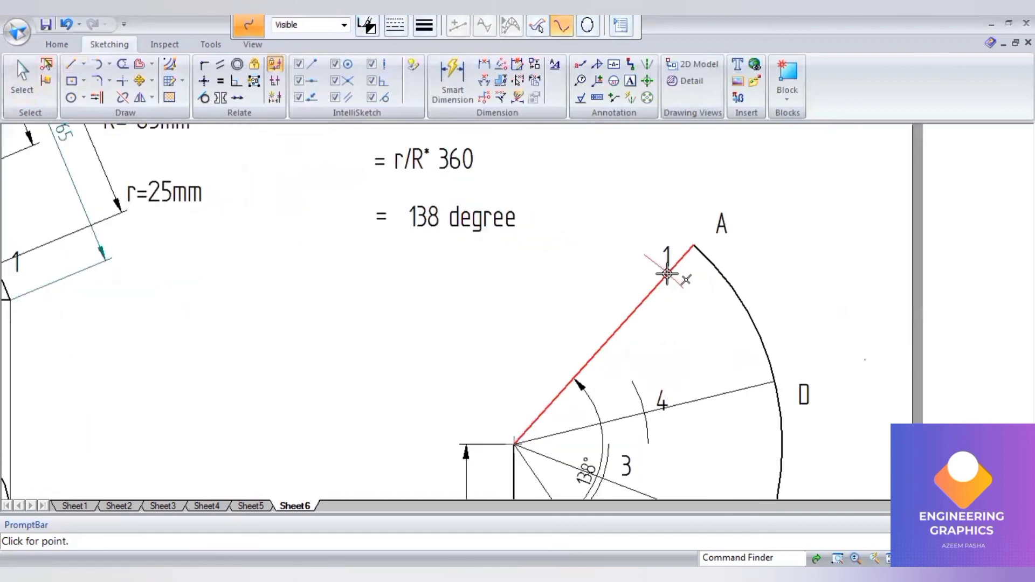
left_click(667, 274)
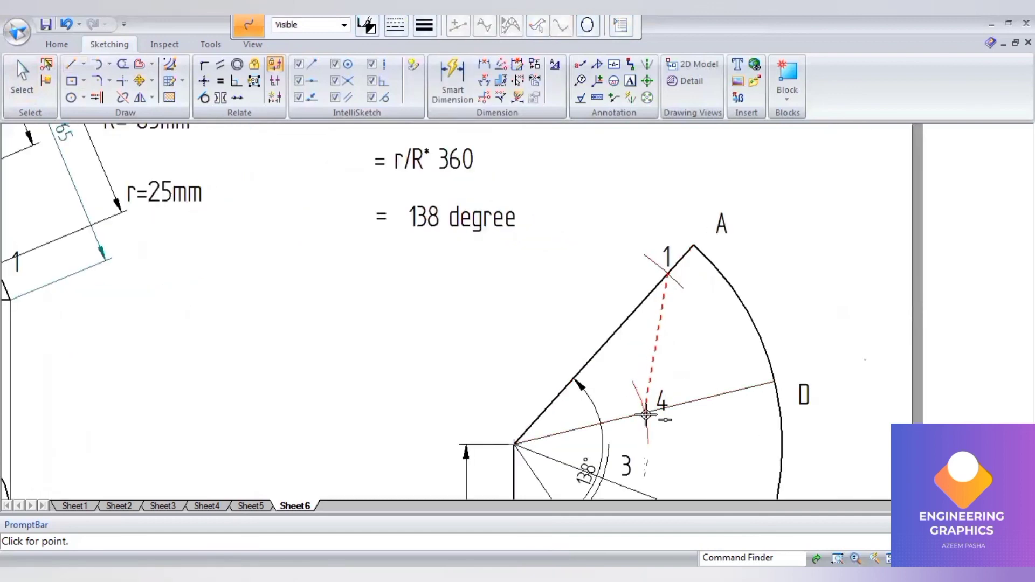
left_click(645, 414)
left_click(596, 474)
double_click(631, 494)
Carry the thick curve on through mark 2 and finish it at mark 1 on the sector's vertical edge
left_click(890, 560)
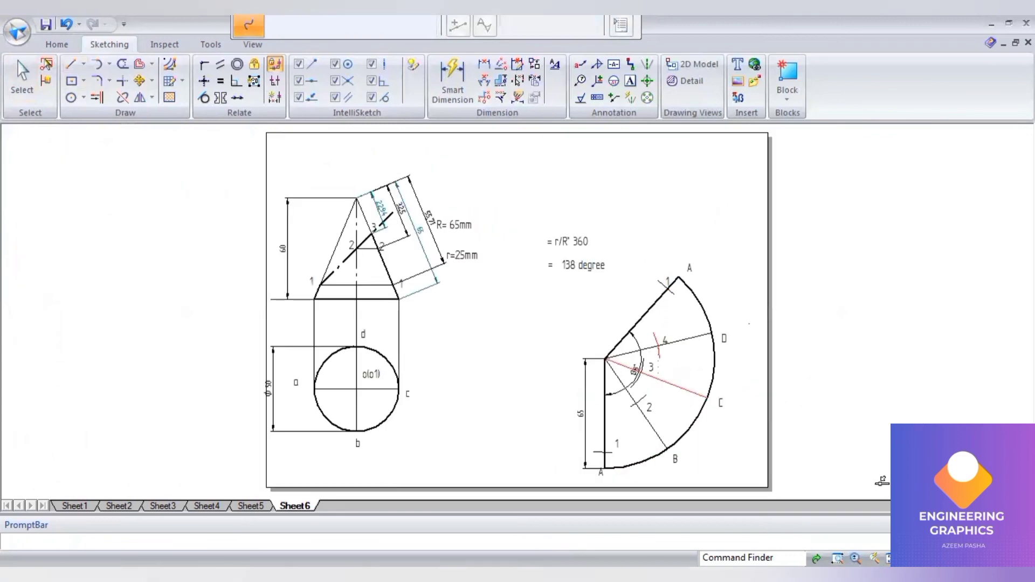
scroll(647, 405, "up", 4)
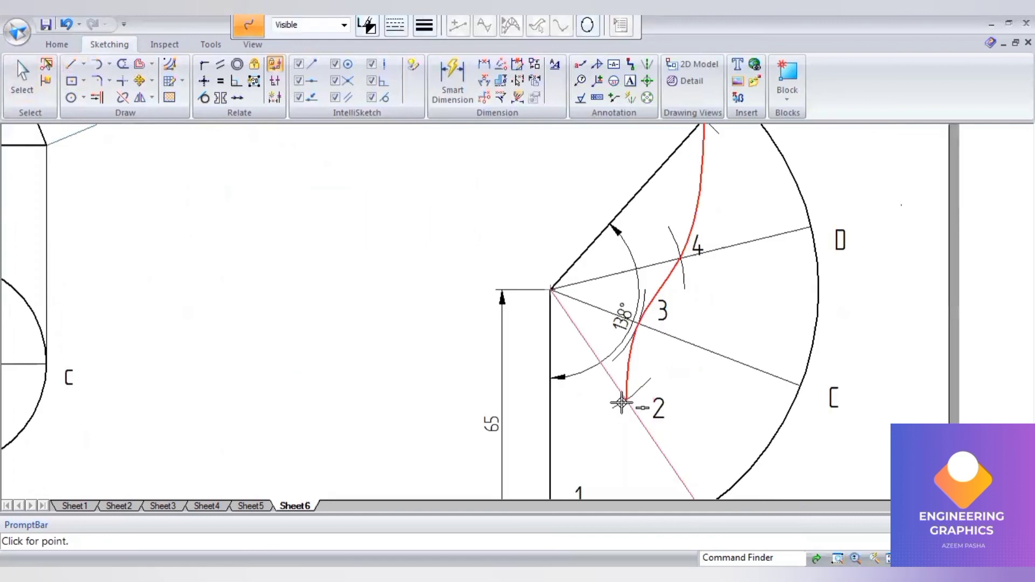
left_click(624, 397)
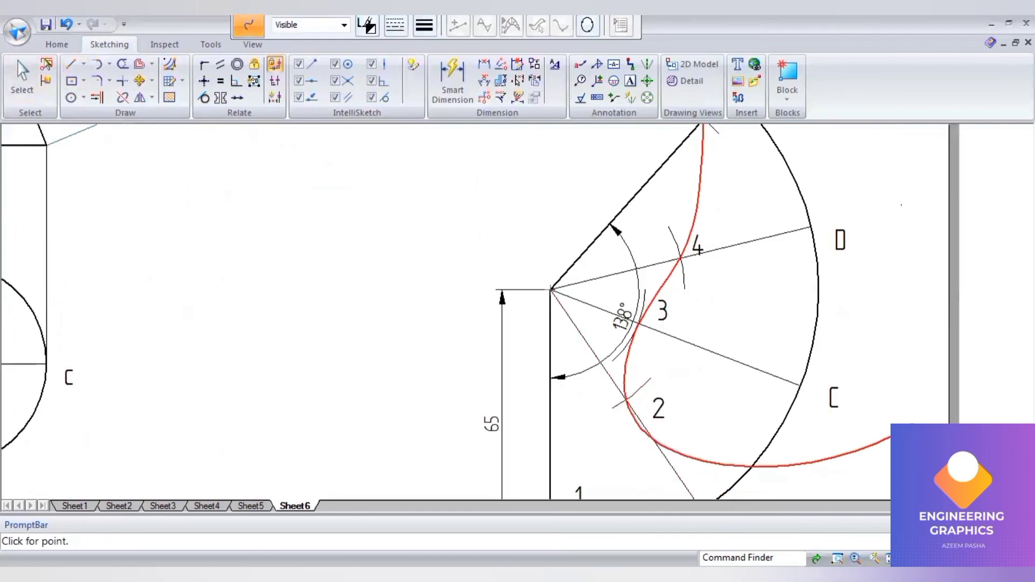
scroll(690, 345, "down", 2)
scroll(607, 452, "up", 4)
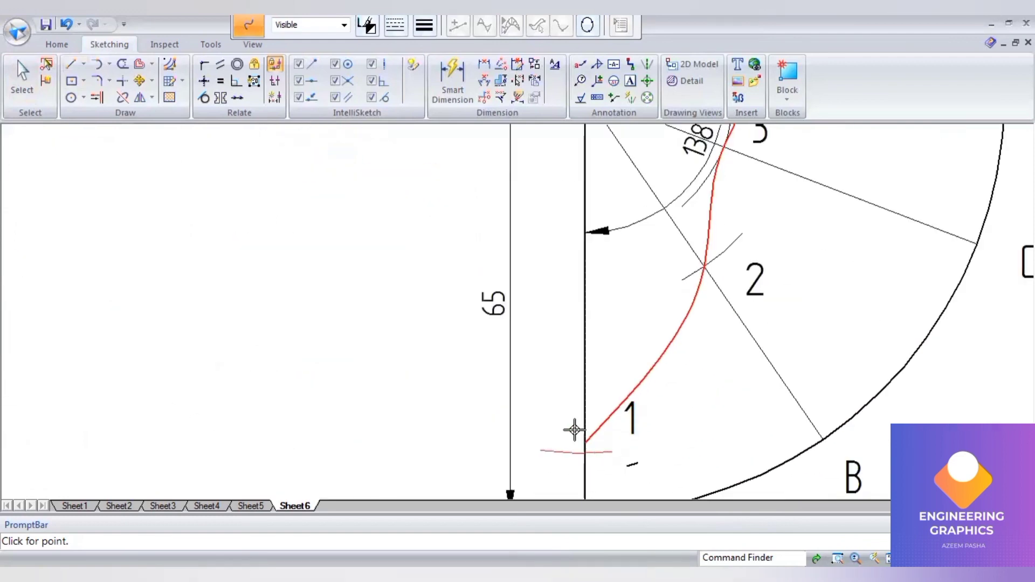
left_click(585, 456)
scroll(711, 420, "down", 3)
scroll(752, 392, "down", 2)
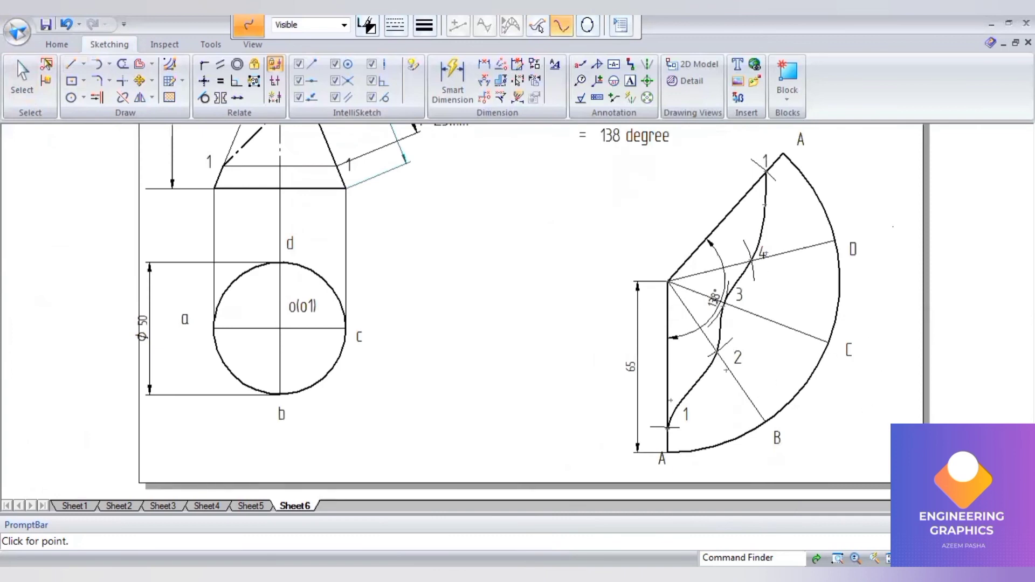
left_click(893, 558)
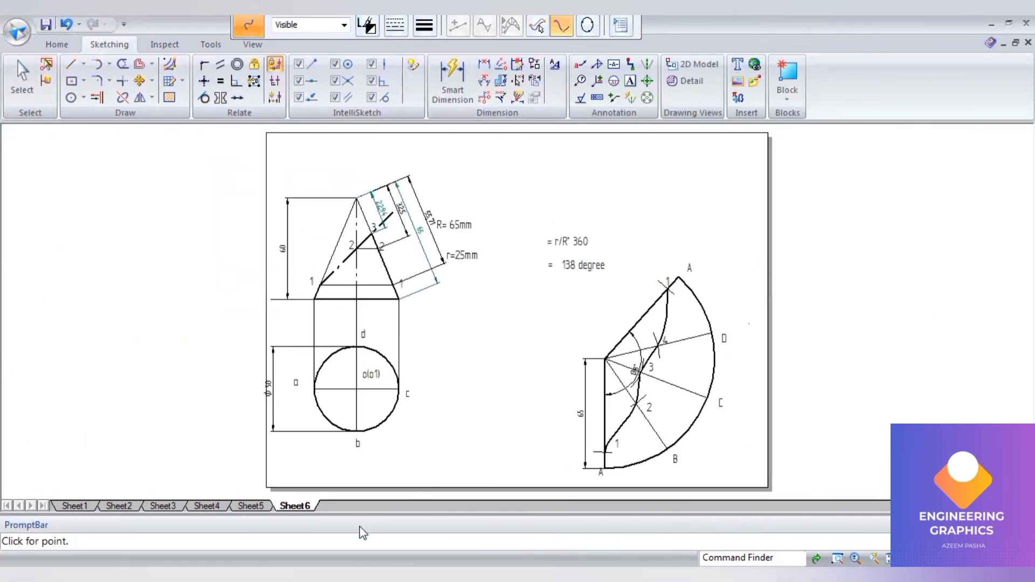